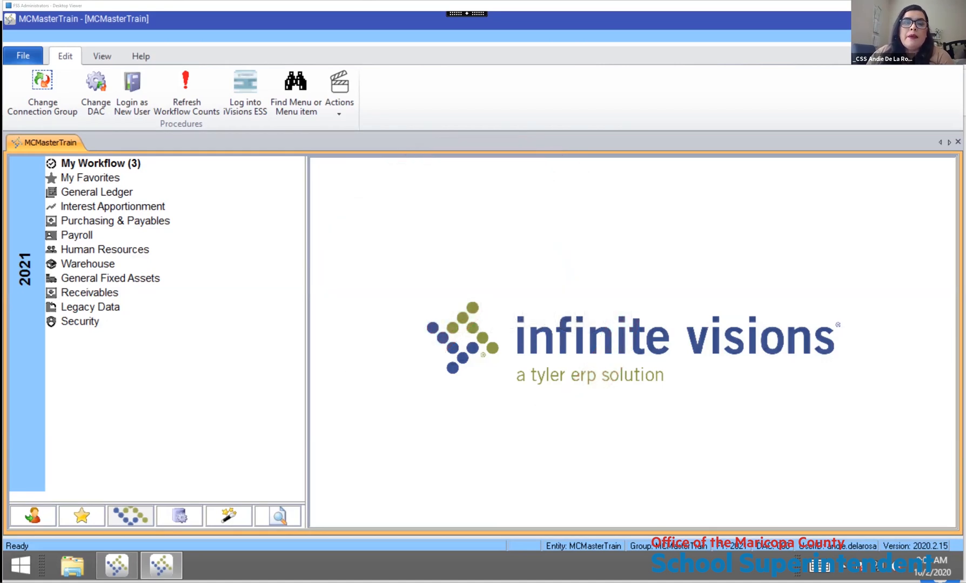
# Open Employee Maintenance from the Payroll module's Employees folder
pyautogui.click(77, 236)
pyautogui.doubleClick(110, 252)
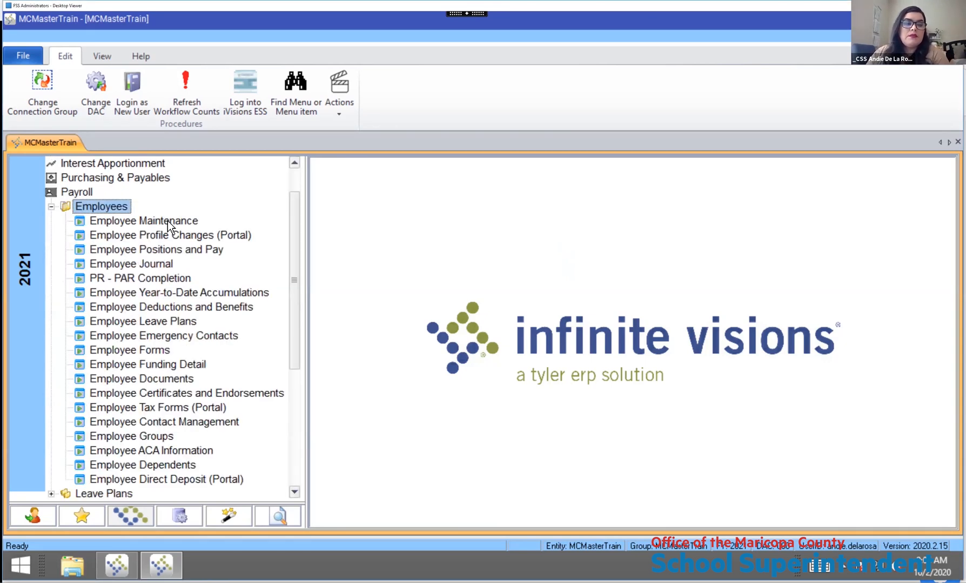
pyautogui.doubleClick(168, 221)
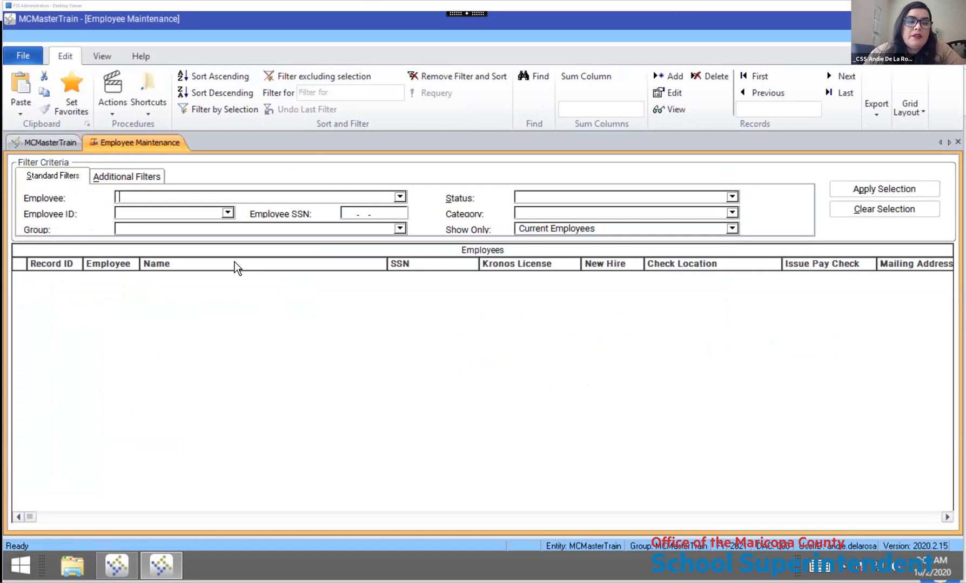
# In the Employees grid, replace the SSN column with Hire Date and the Kronos License column with Term Date
pyautogui.click(409, 265)
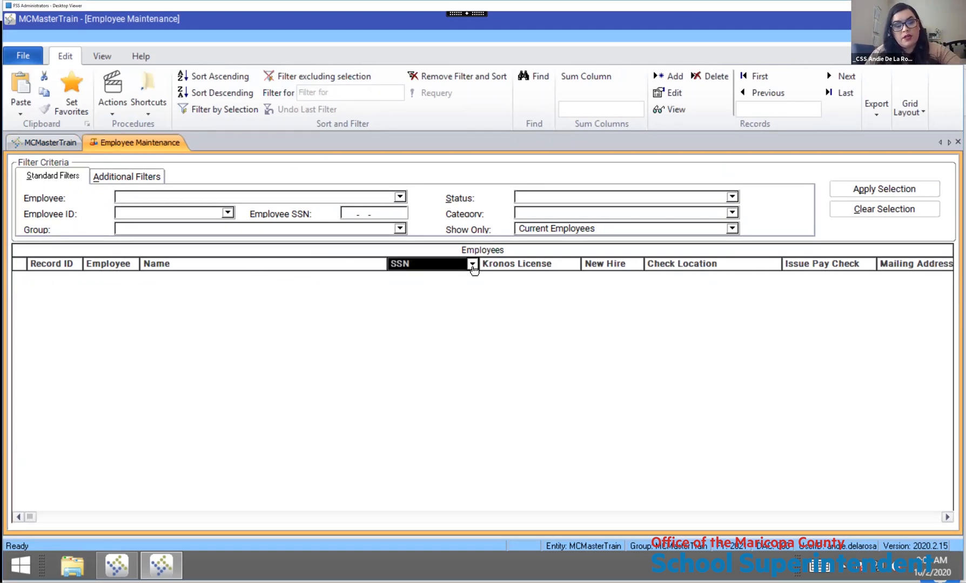
pyautogui.click(472, 264)
pyautogui.press('h')
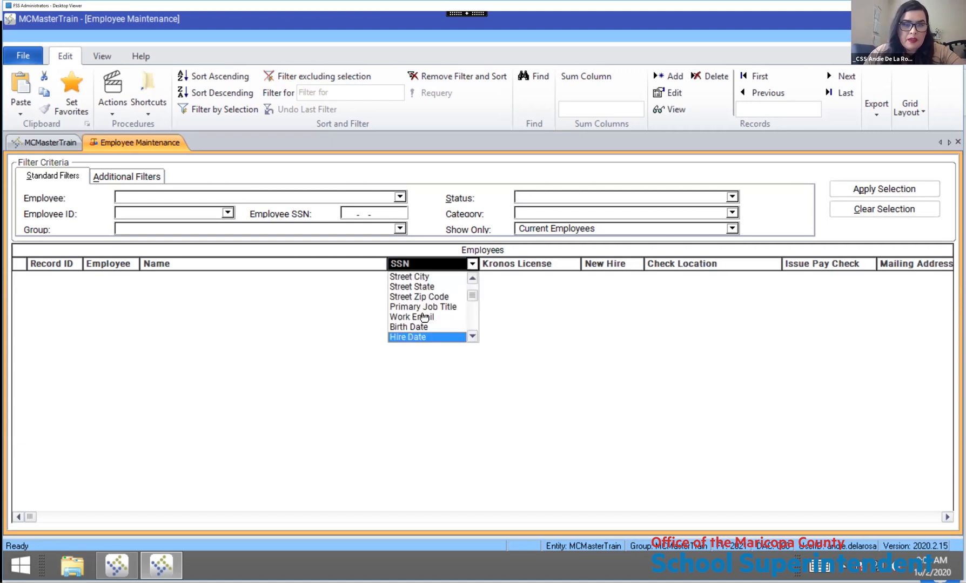
pyautogui.click(533, 265)
pyautogui.click(535, 264)
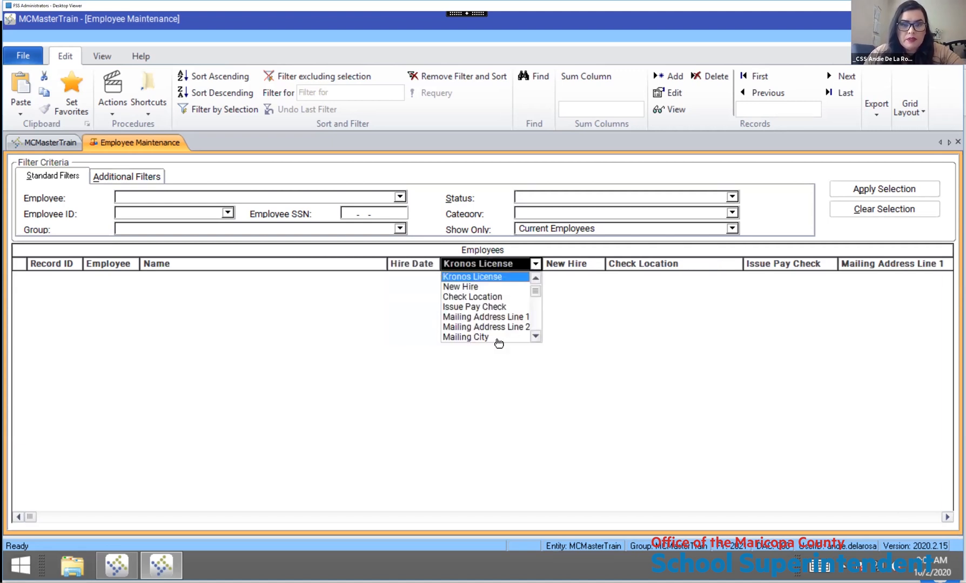
pyautogui.press('t')
pyautogui.press('Return')
# Replace the New Hire column in the Employees grid with Re-Hire Date
pyautogui.click(544, 265)
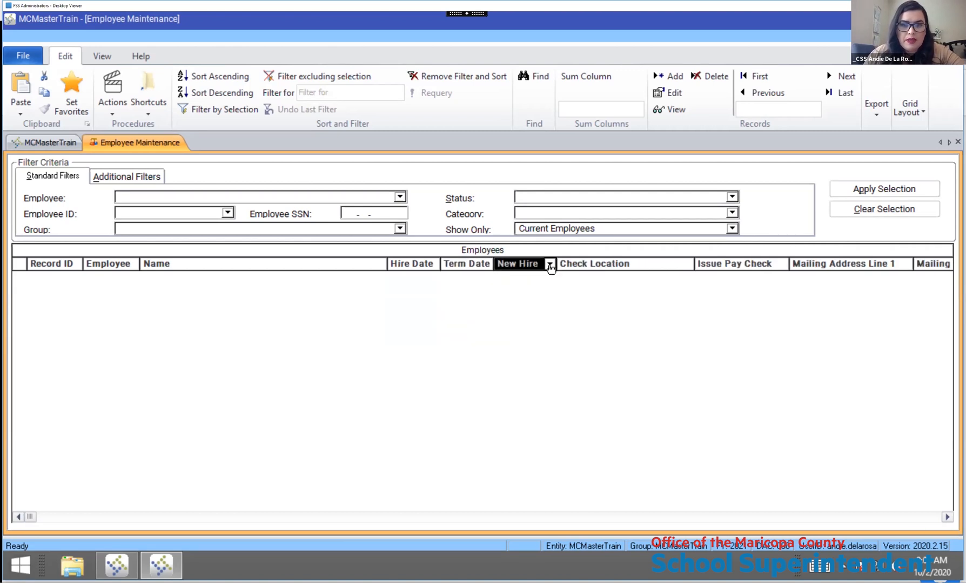
pyautogui.click(550, 265)
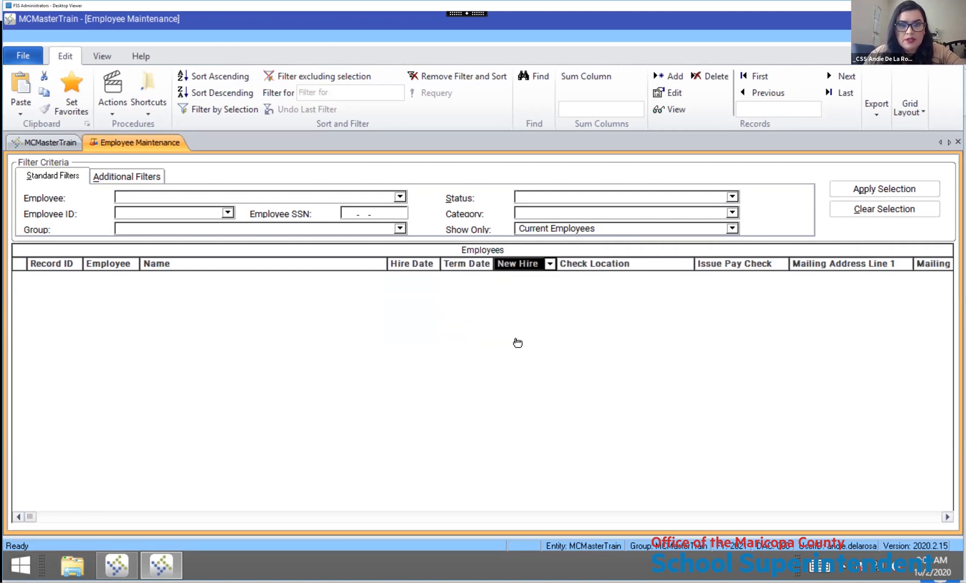
pyautogui.click(516, 340)
# Replace the Check Location column in the Employees grid with State Reportable
pyautogui.click(598, 263)
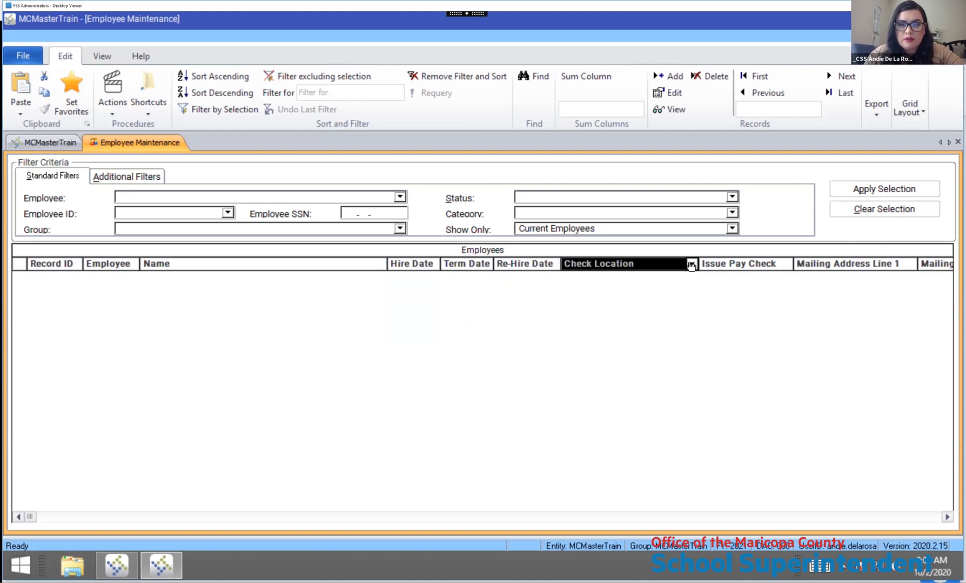
pyautogui.click(691, 264)
pyautogui.press('s')
pyautogui.press('Down')
pyautogui.press('Down')
pyautogui.press('Down')
pyautogui.press('Down')
pyautogui.press('Down')
pyautogui.press('Down')
pyautogui.press('Down')
pyautogui.press('Down')
pyautogui.press('Down')
pyautogui.press('Down')
pyautogui.press('Down')
pyautogui.press('Down')
pyautogui.press('Down')
pyautogui.press('Down')
pyautogui.press('Down')
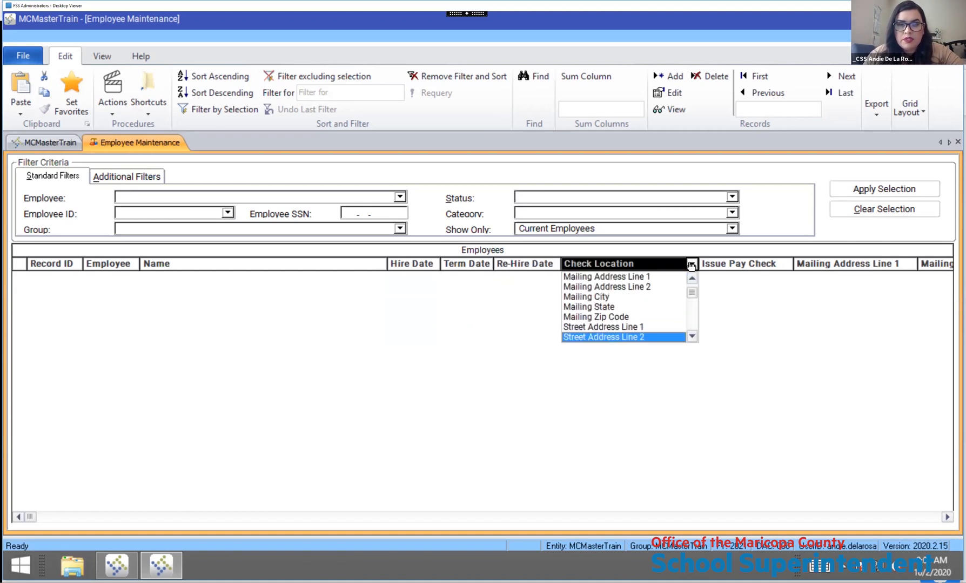
pyautogui.press('Down')
pyautogui.press('Down')
pyautogui.press('Down')
pyautogui.press('Down')
pyautogui.press('Down')
pyautogui.press('Down')
pyautogui.press('Down')
pyautogui.press('Down')
pyautogui.press('Down')
pyautogui.press('Down')
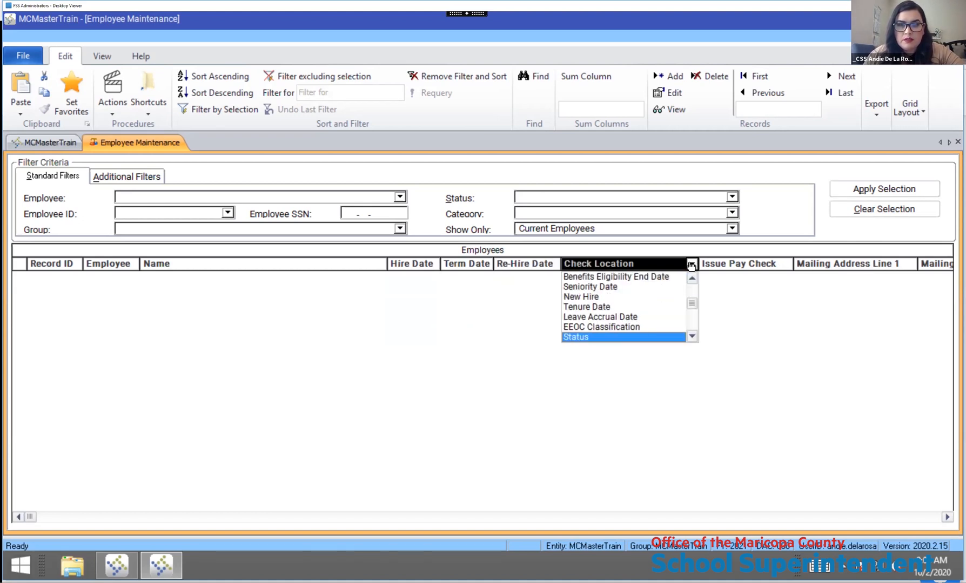
pyautogui.press('Return')
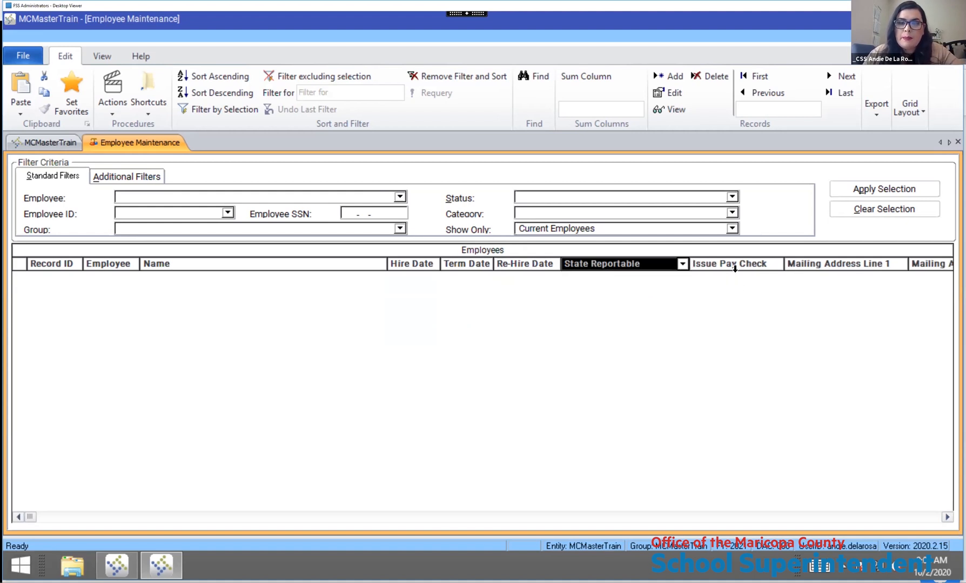
# Replace the Issue Pay Check column in the Employees grid with Race
pyautogui.click(776, 264)
pyautogui.click(776, 265)
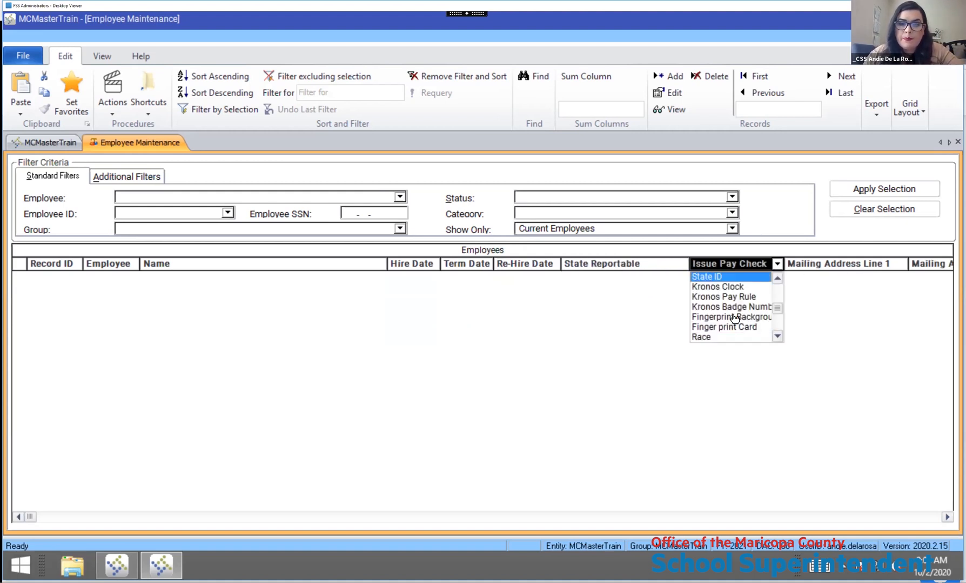
pyautogui.click(716, 338)
# Replace the Mailing Address Line 1 column in the Employees grid with Ethnicity
pyautogui.click(890, 265)
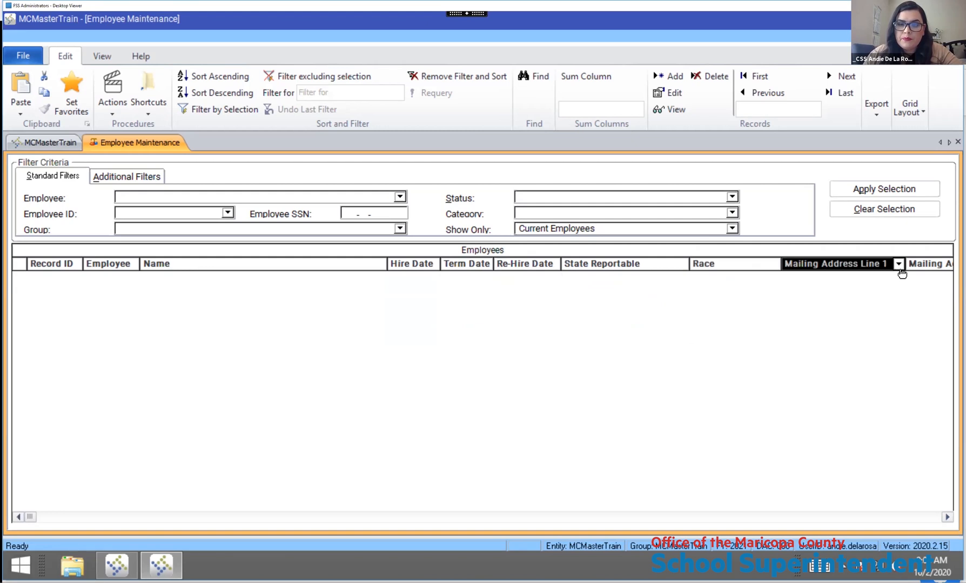
pyautogui.click(898, 264)
pyautogui.press('Down')
pyautogui.press('Down')
pyautogui.press('Down')
pyautogui.press('Down')
pyautogui.press('Down')
pyautogui.press('Down')
pyautogui.press('Down')
pyautogui.press('Down')
pyautogui.press('Down')
pyautogui.press('Down')
pyautogui.press('Down')
pyautogui.press('Down')
pyautogui.press('Down')
pyautogui.press('Down')
pyautogui.press('Down')
pyautogui.press('Down')
pyautogui.press('Down')
pyautogui.press('Down')
pyautogui.press('Down')
pyautogui.press('Down')
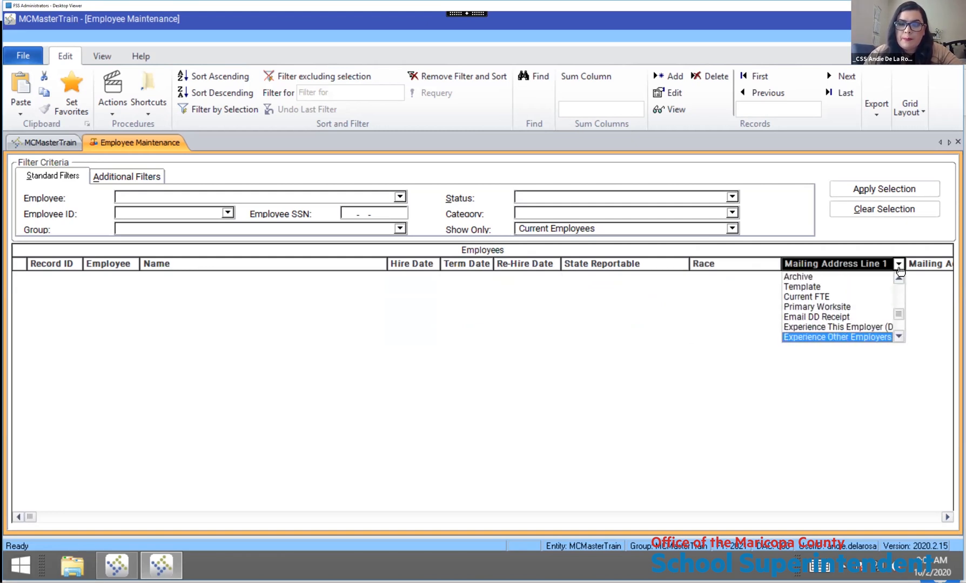
pyautogui.click(898, 265)
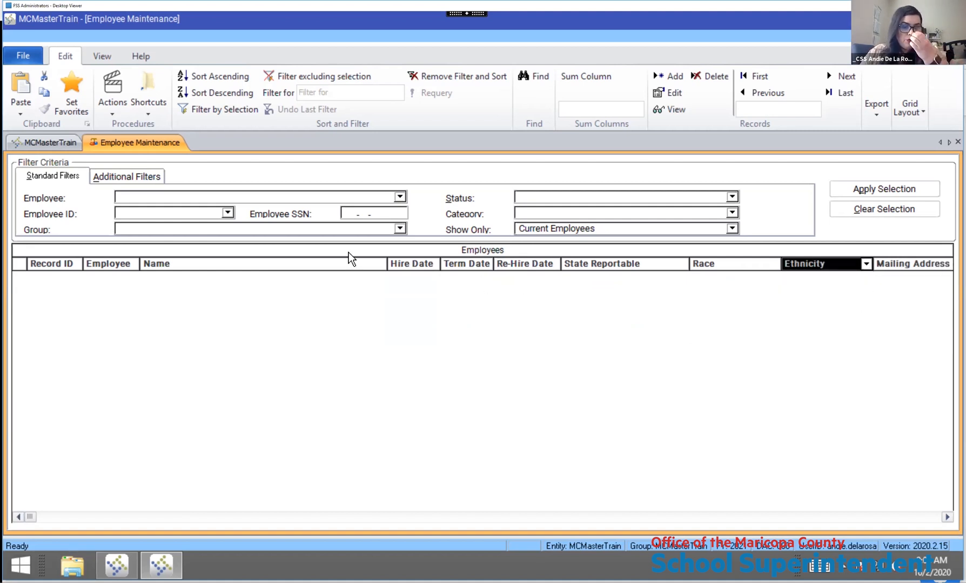
# Narrow the Name column of the Employees grid and load all current employees with the existing filter criteria
pyautogui.moveTo(386, 260); pyautogui.dragTo(275, 261)
pyautogui.click(890, 195)
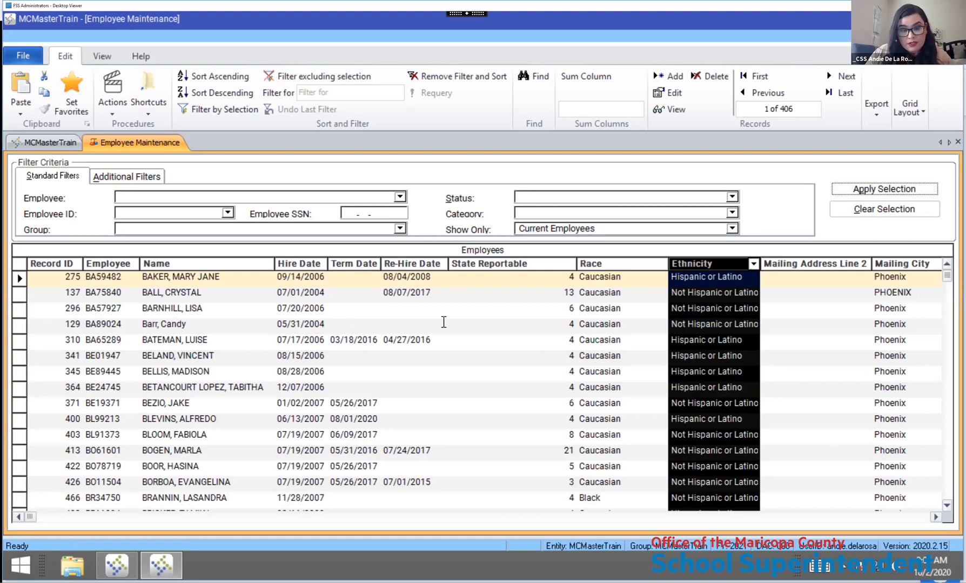
# Filter the employees by the employee's full name and open the matching record's dates and demographics
pyautogui.click(274, 199)
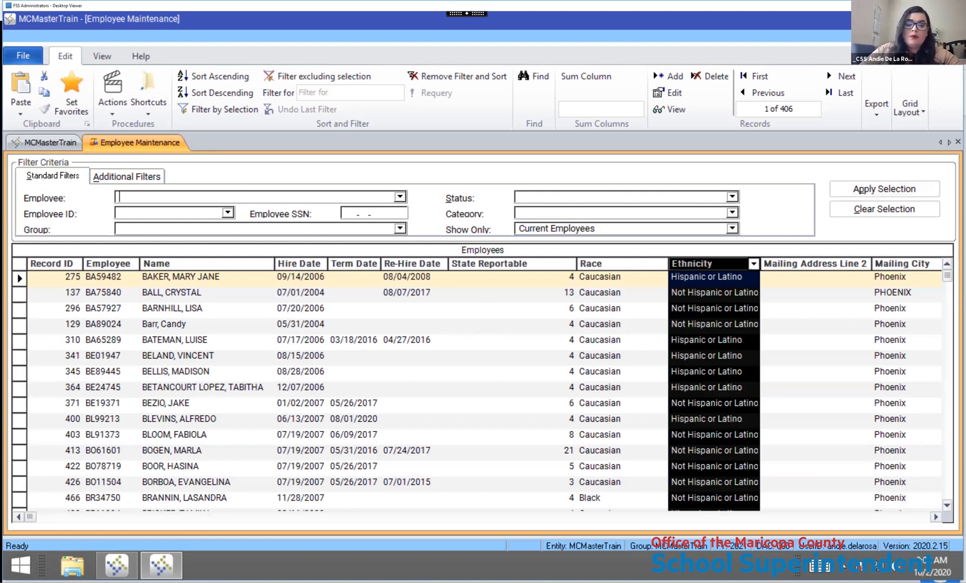
pyautogui.write('doe, jane')
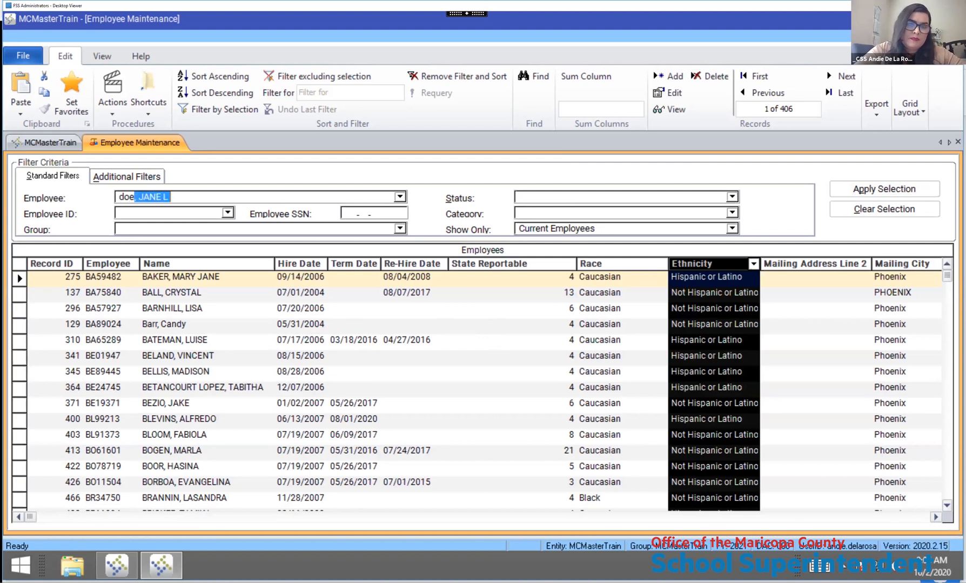
pyautogui.press('Tab')
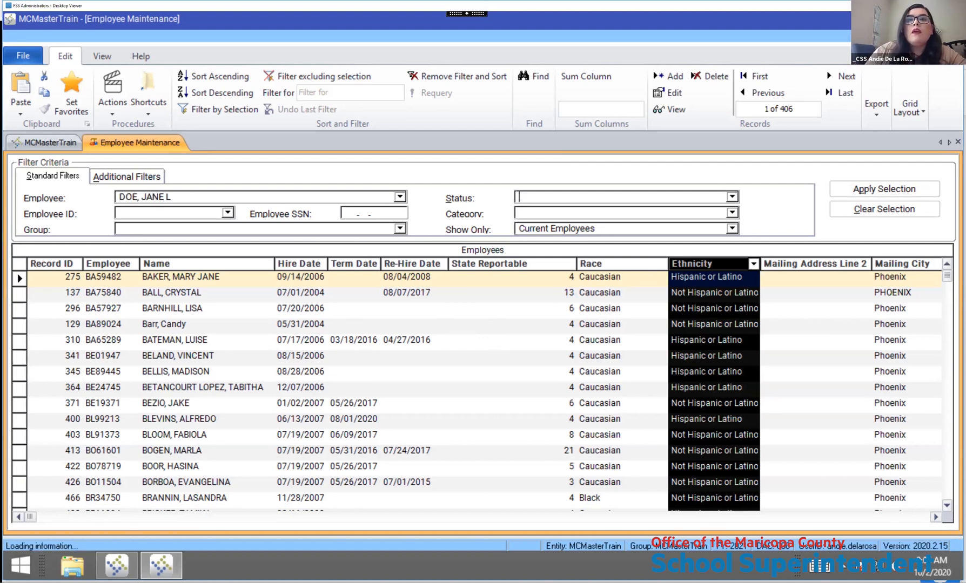
pyautogui.doubleClick(286, 277)
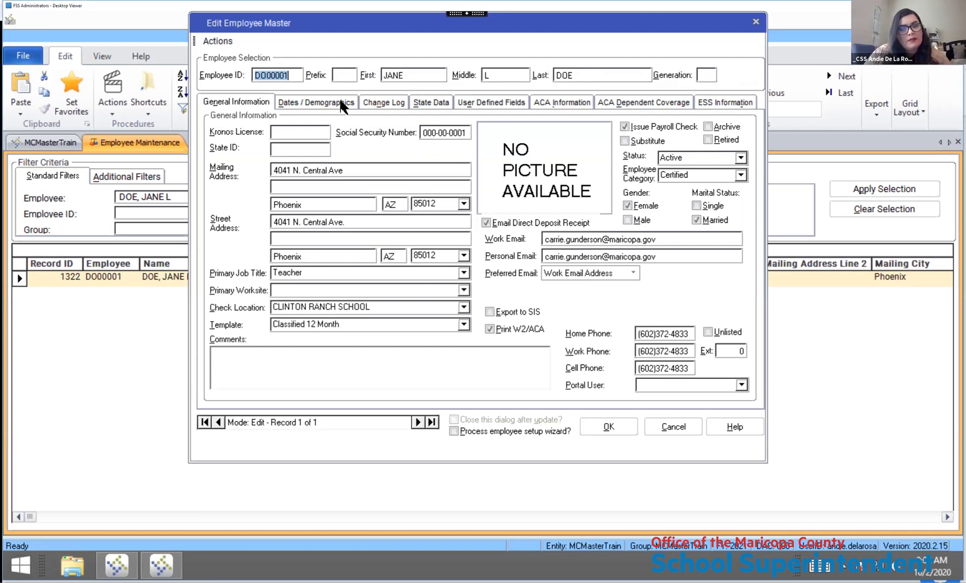
pyautogui.click(341, 102)
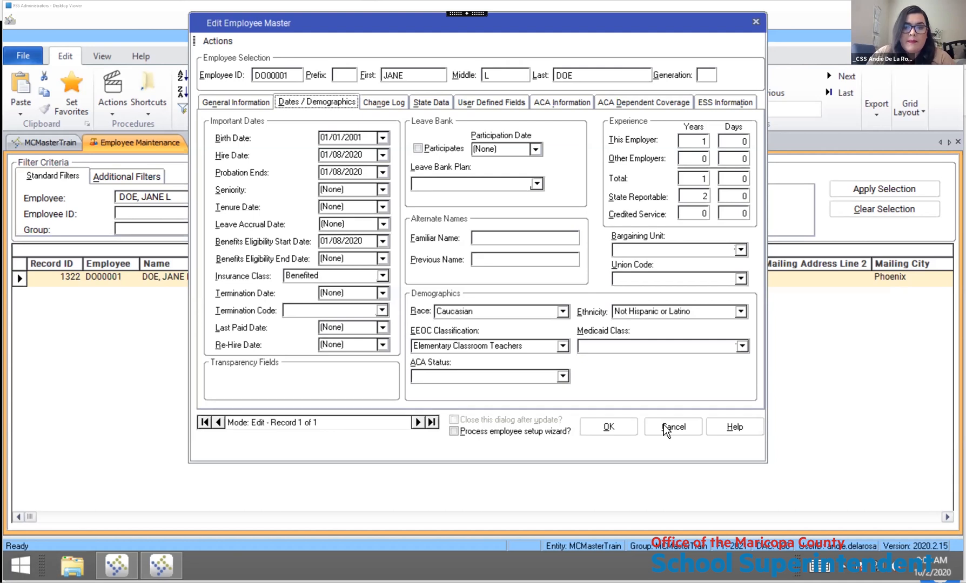
# Open Employee Positions and Pay and load the pay records for the employee's full name
pyautogui.click(54, 146)
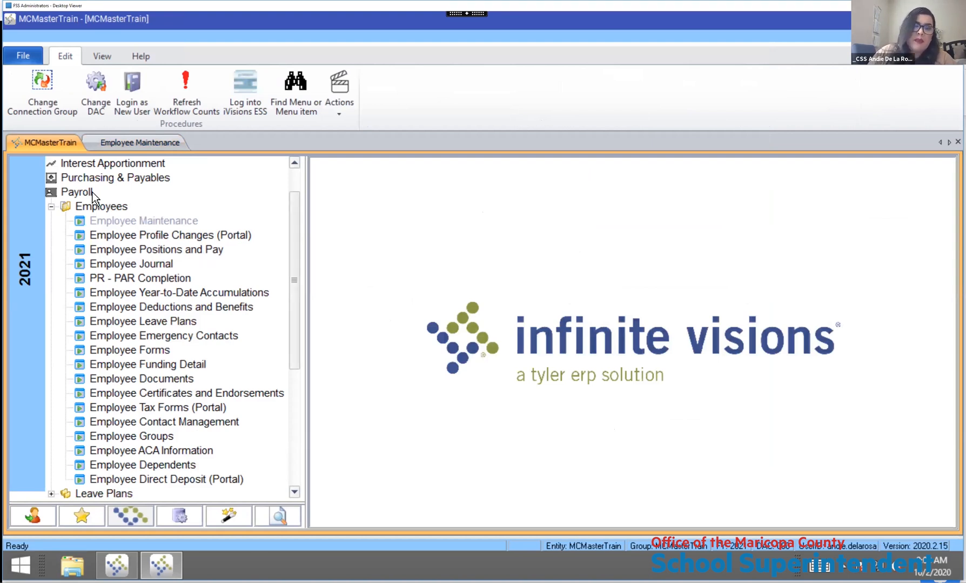
pyautogui.click(168, 257)
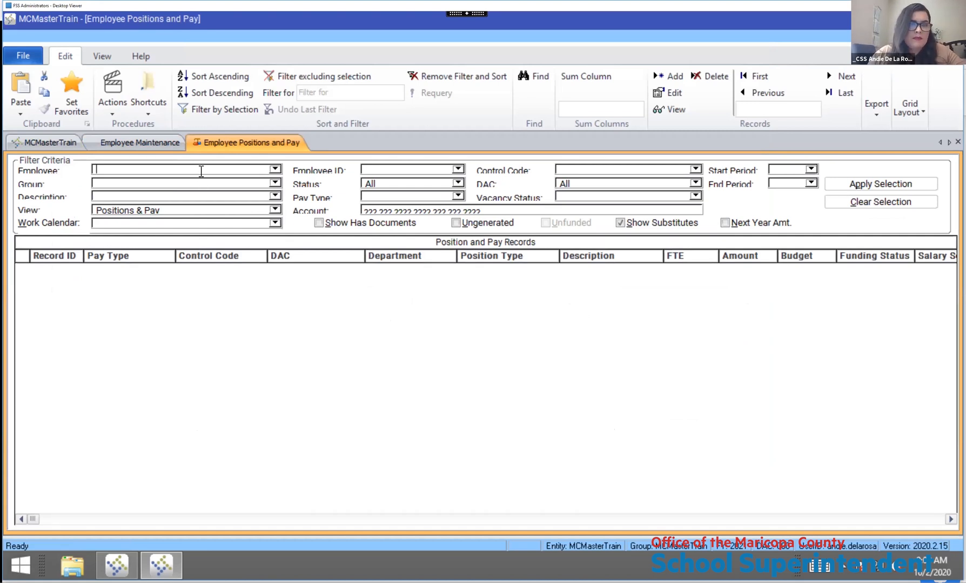
pyautogui.write('doe, JANE L')
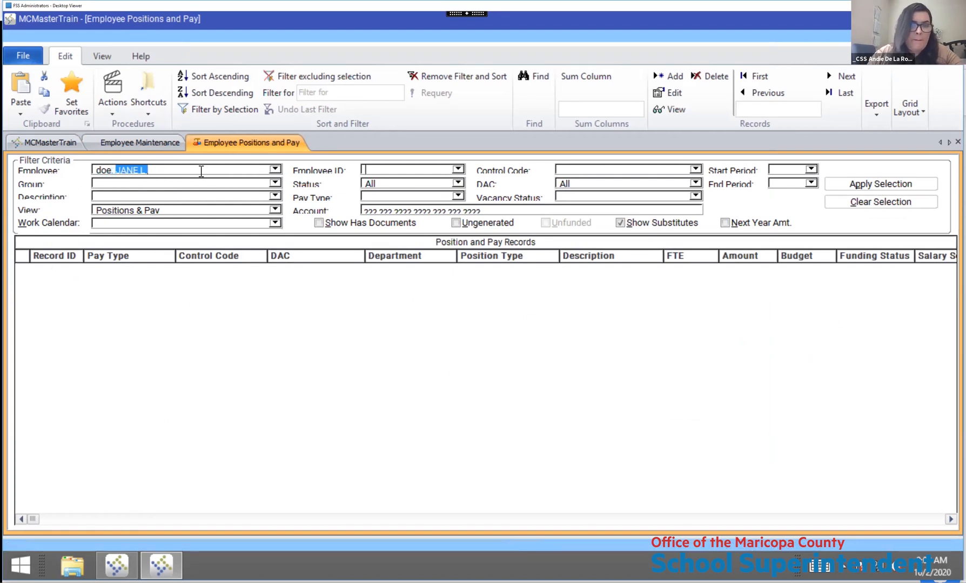
# Replace the Pay Type column in the Position and Pay Records grid with Name
pyautogui.click(166, 256)
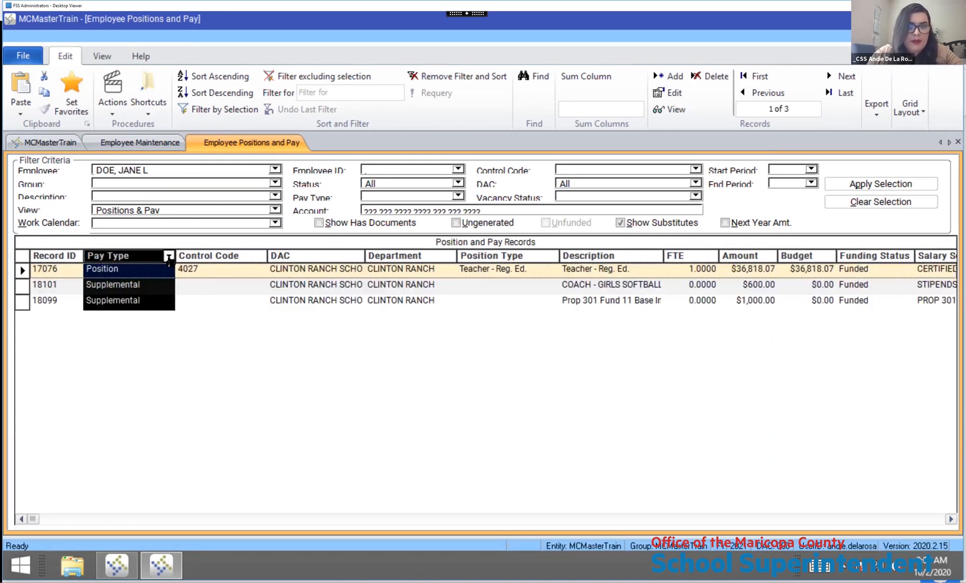
pyautogui.click(168, 257)
pyautogui.click(106, 329)
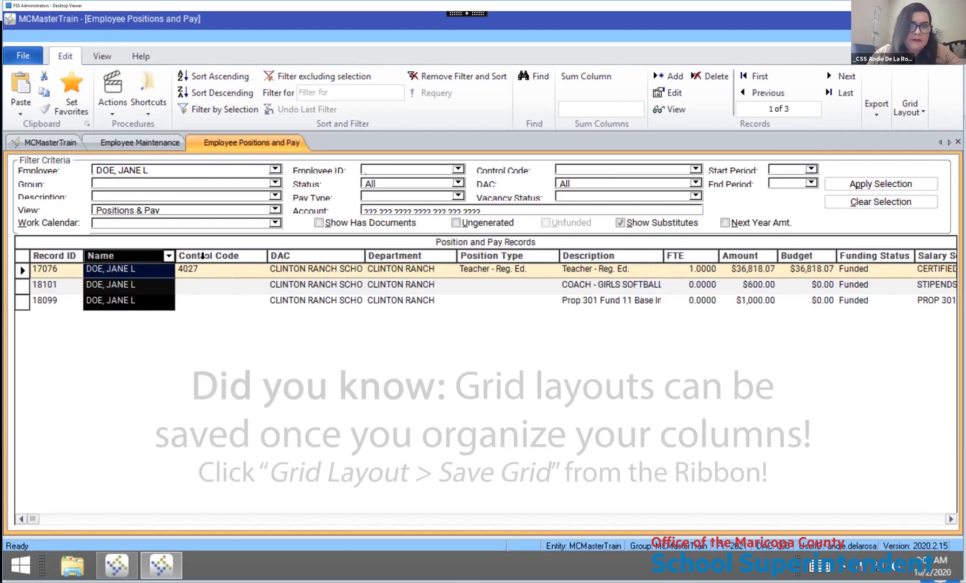
# Replace the Control Code column beside Name in the Position and Pay Records grid with Description
pyautogui.rightClick(233, 256)
pyautogui.press('Escape')
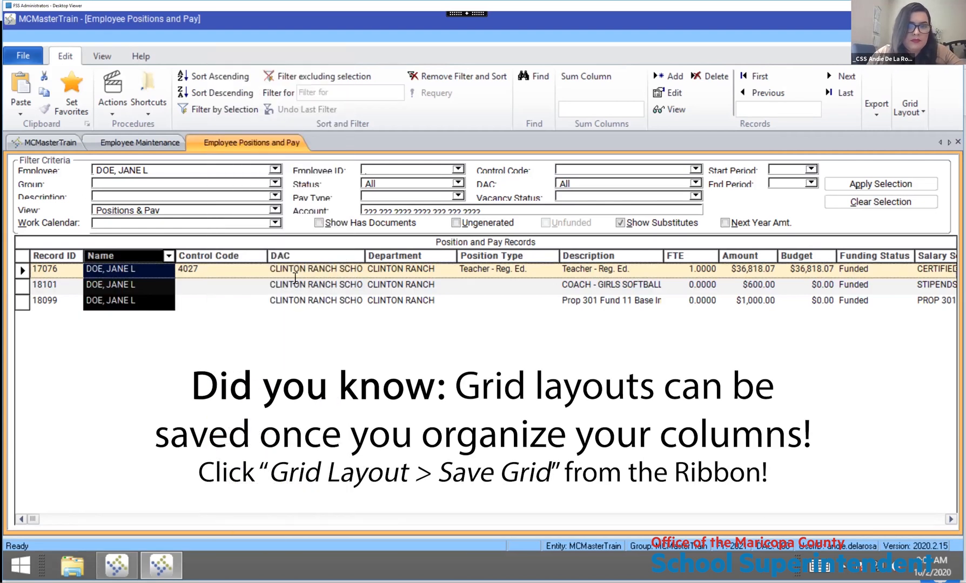
pyautogui.click(251, 254)
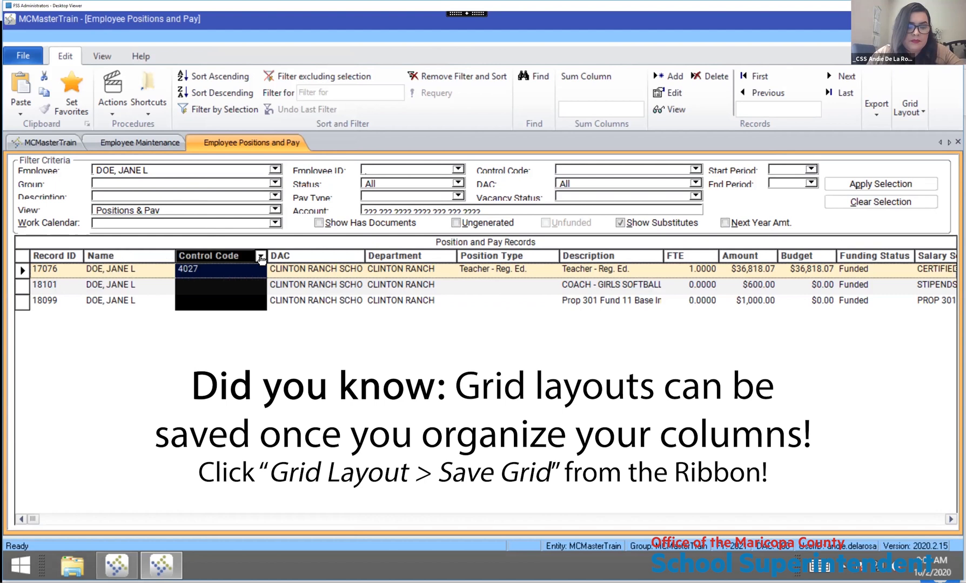
pyautogui.click(260, 257)
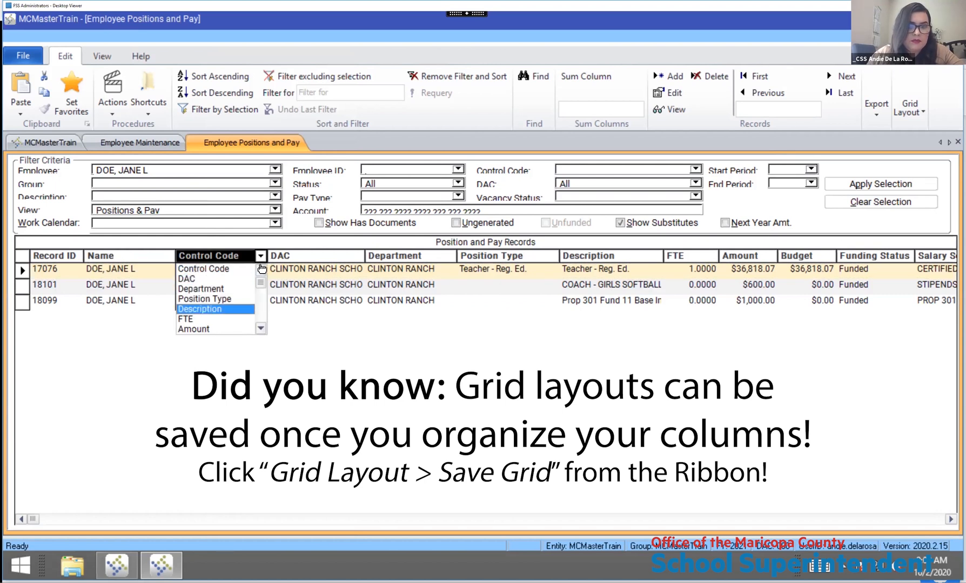
pyautogui.click(227, 310)
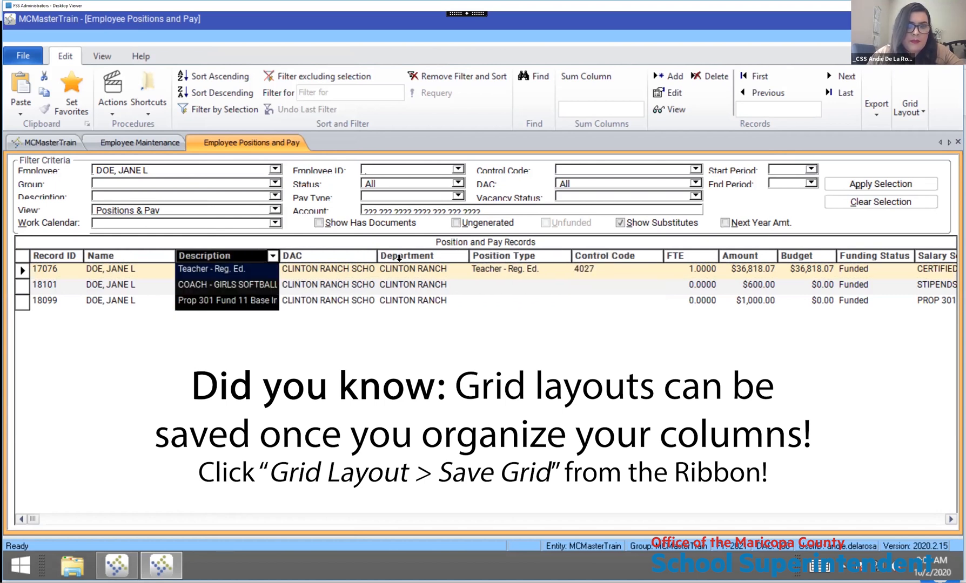
# Replace the Department column in the Position and Pay Records grid with State Code
pyautogui.click(440, 257)
pyautogui.click(461, 257)
pyautogui.press('Down')
pyautogui.press('Down')
pyautogui.press('Down')
pyautogui.press('Down')
pyautogui.press('Down')
pyautogui.press('Down')
pyautogui.press('Down')
pyautogui.press('Down')
pyautogui.press('Down')
pyautogui.press('Down')
pyautogui.press('Down')
pyautogui.press('Down')
pyautogui.press('Down')
pyautogui.press('Down')
pyautogui.press('Down')
pyautogui.press('Down')
pyautogui.press('Down')
pyautogui.press('Down')
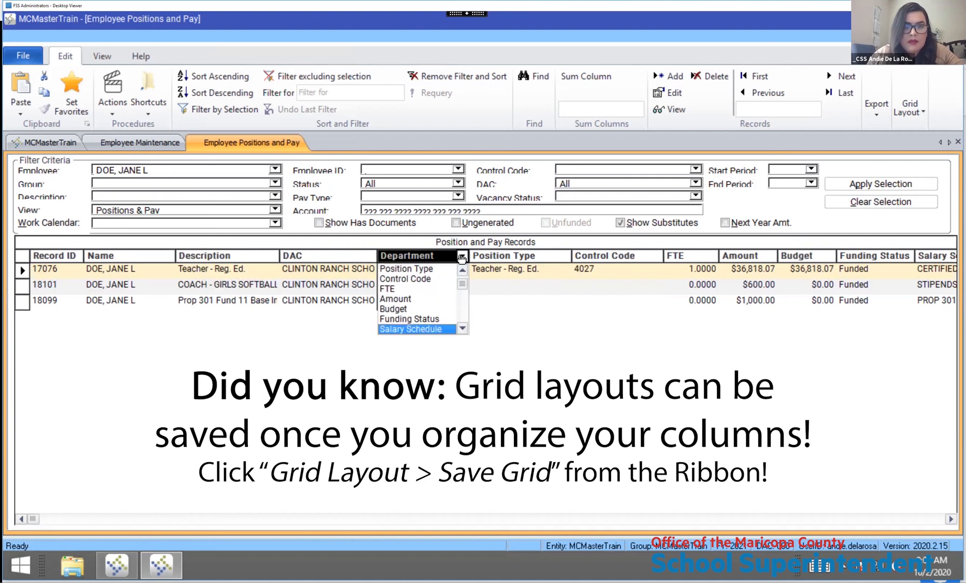
pyautogui.press('Down')
pyautogui.press('Down')
pyautogui.press('Down')
pyautogui.press('Down')
pyautogui.press('Down')
pyautogui.press('Down')
pyautogui.press('Down')
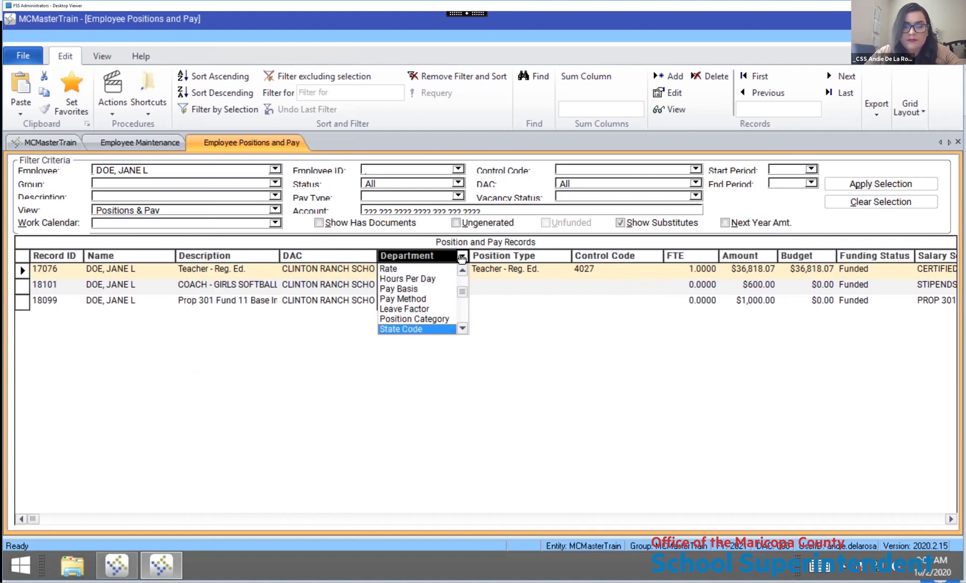
pyautogui.press('Return')
# Replace the Position Type column in the Position and Pay Records grid with Amount, and select the Control Code column
pyautogui.click(521, 255)
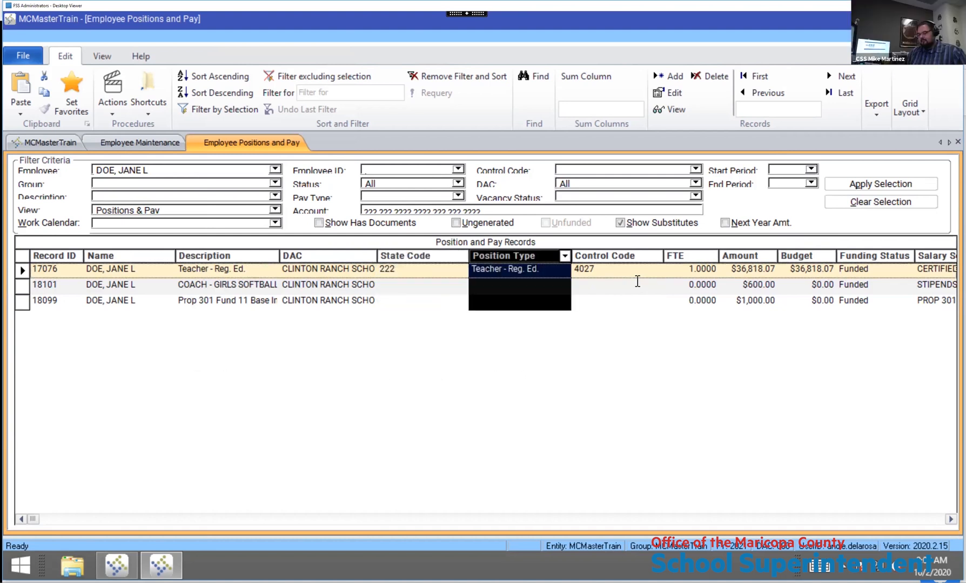
pyautogui.click(565, 258)
pyautogui.press('Down')
pyautogui.press('Down')
pyautogui.press('Down')
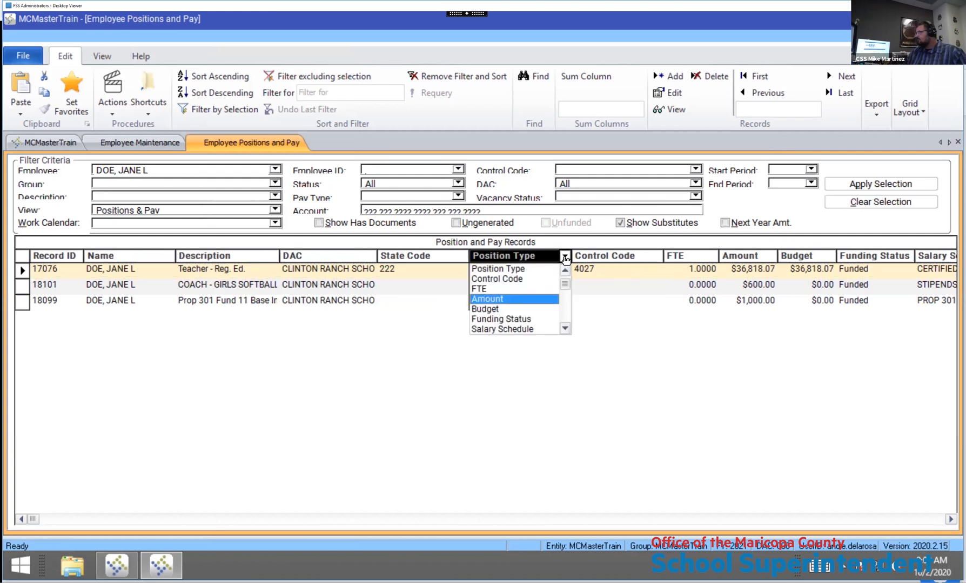
pyautogui.press('Return')
pyautogui.click(578, 254)
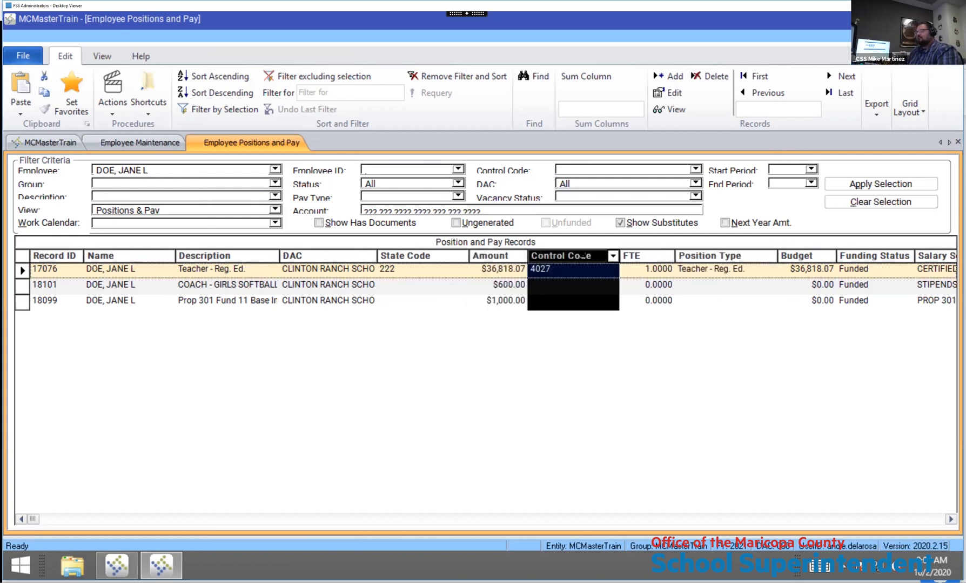
# Switch the Employee Positions and Pay records to the Funding Detail view and apply the selection
pyautogui.click(275, 210)
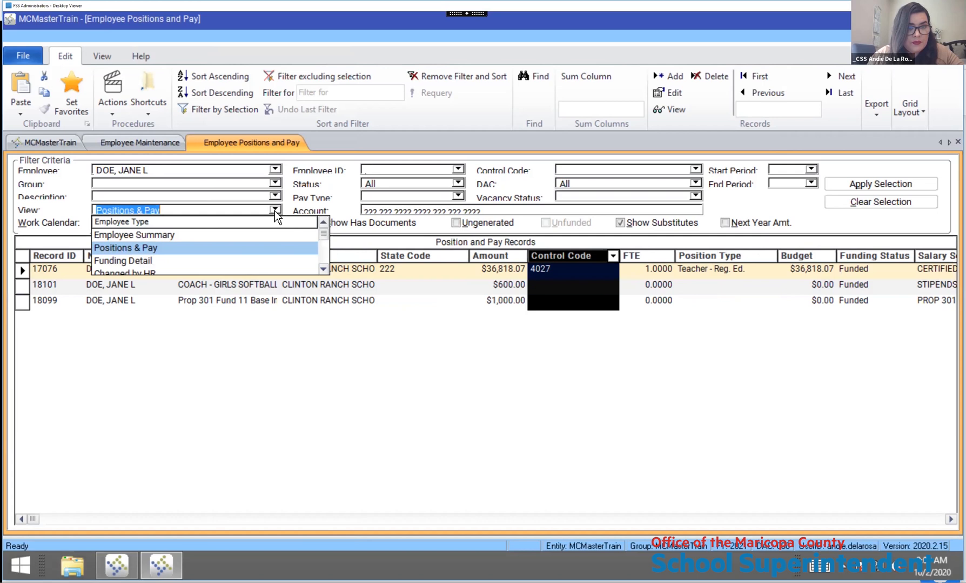
pyautogui.click(140, 261)
pyautogui.click(863, 185)
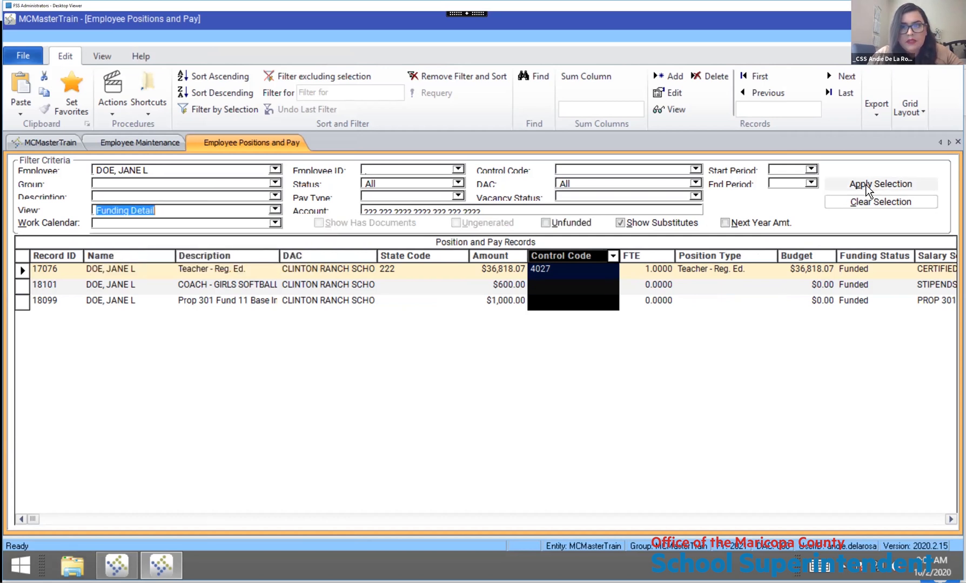
# Replace the Control Code column in the Position and Pay Records grid with Account, and widen it to fit the full account numbers
pyautogui.click(614, 257)
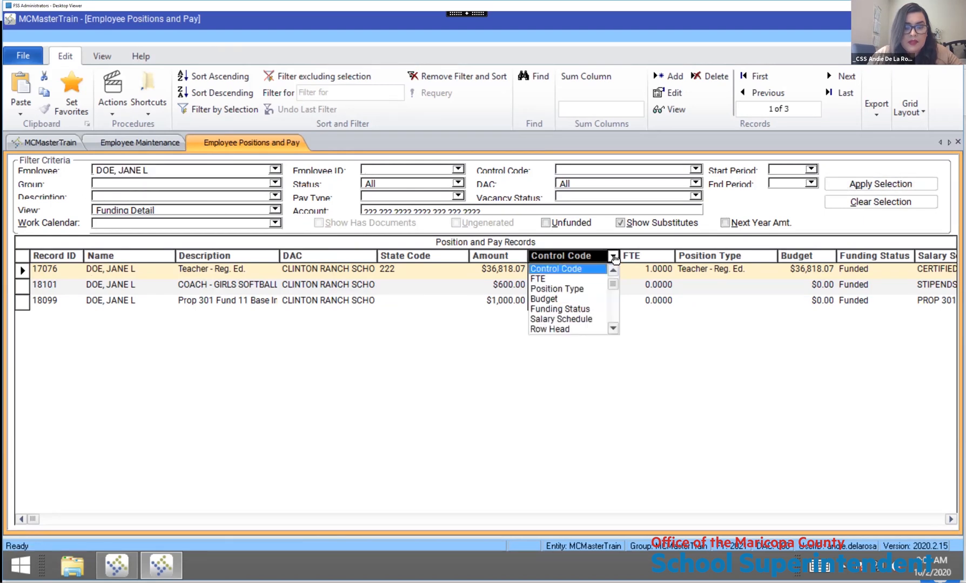
pyautogui.press('a')
pyautogui.press('a')
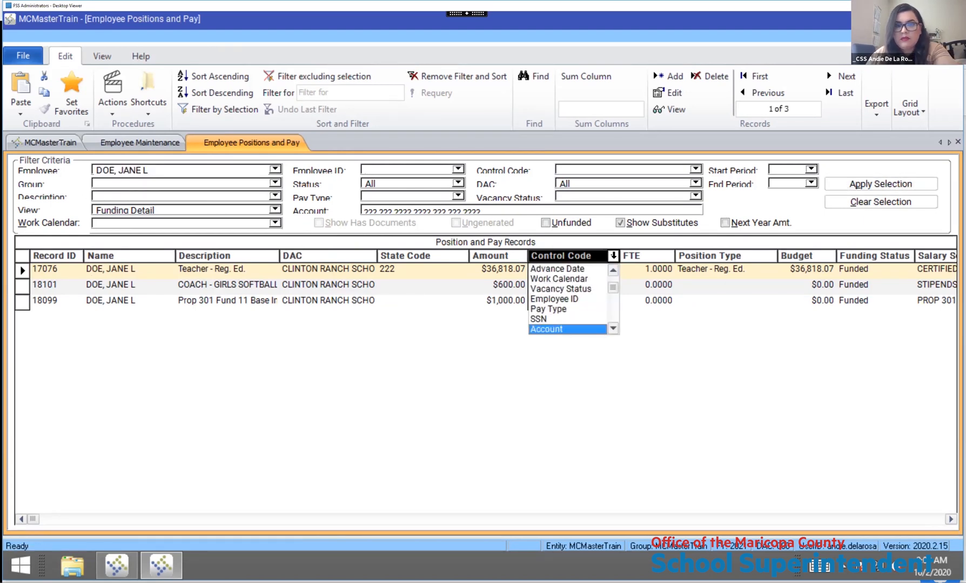
pyautogui.press('Return')
pyautogui.moveTo(662, 258); pyautogui.dragTo(670, 256)
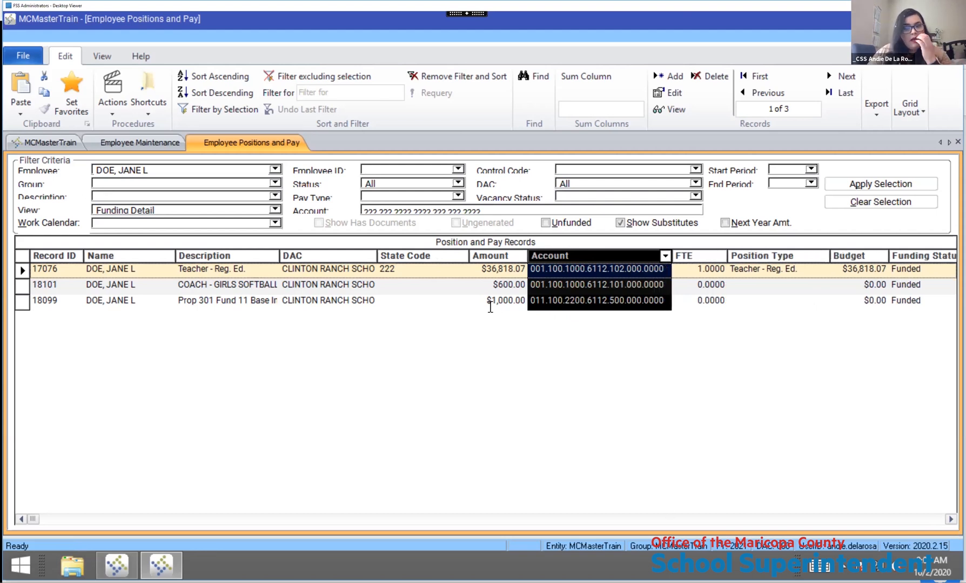
# Open the Teacher - Reg. Ed. position record and examine its State Code choices and pay details
pyautogui.doubleClick(238, 270)
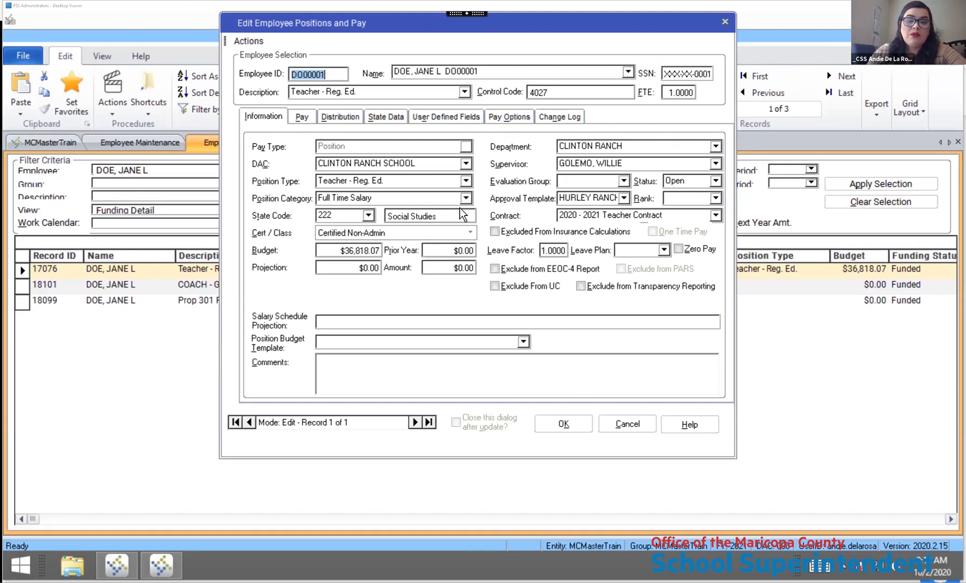
pyautogui.click(368, 215)
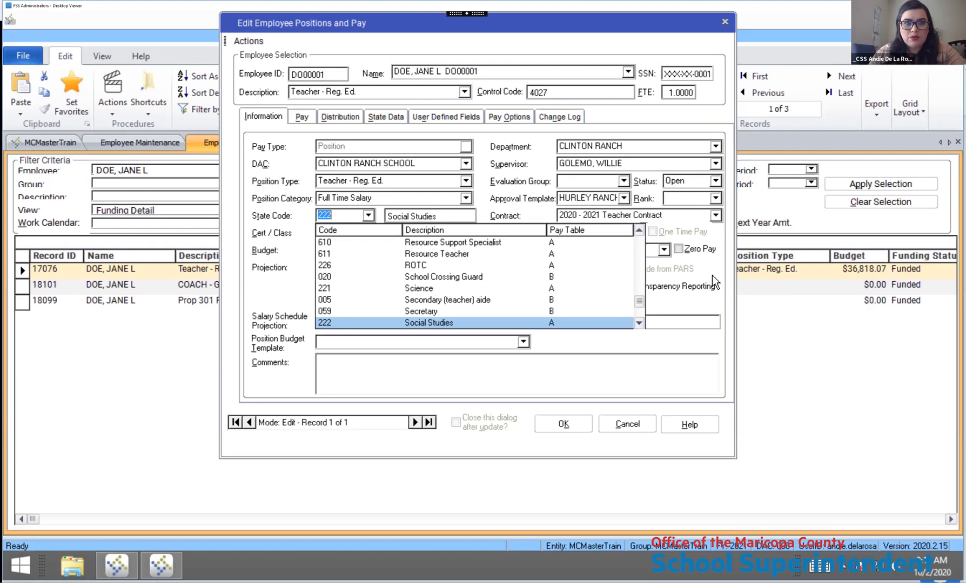
pyautogui.click(368, 216)
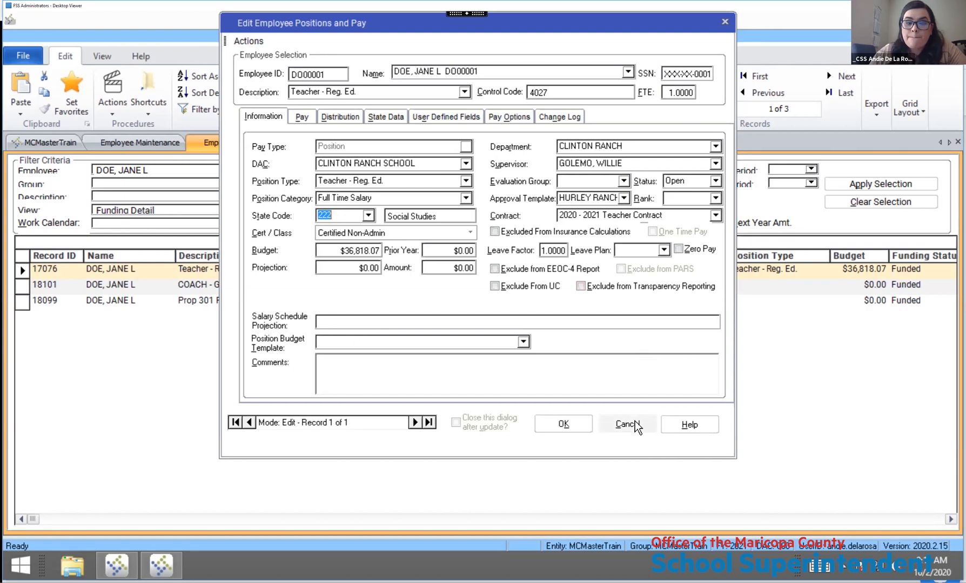
pyautogui.click(300, 117)
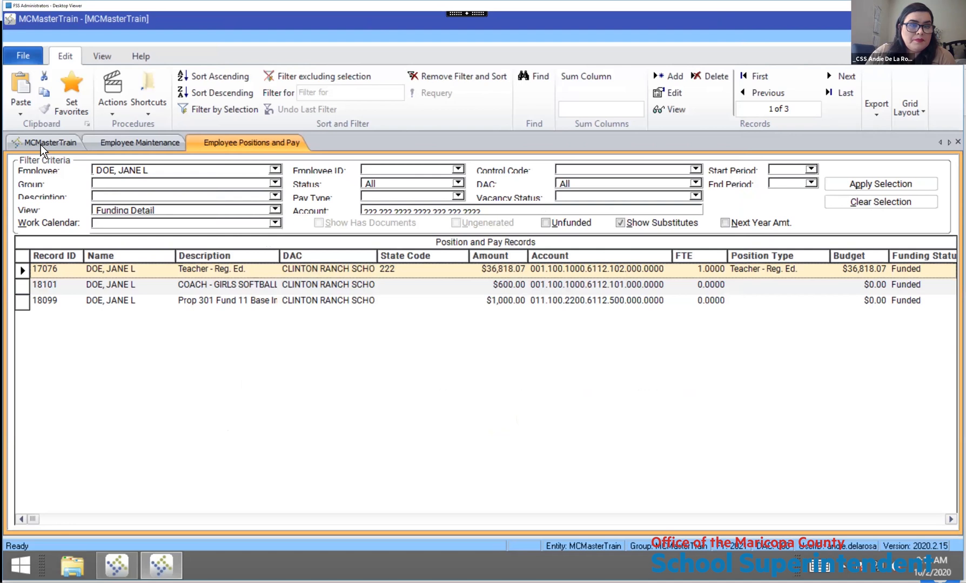
# Open State Position Codes from the Payroll Configuration folder in the main navigation tree
pyautogui.click(41, 143)
pyautogui.click(162, 224)
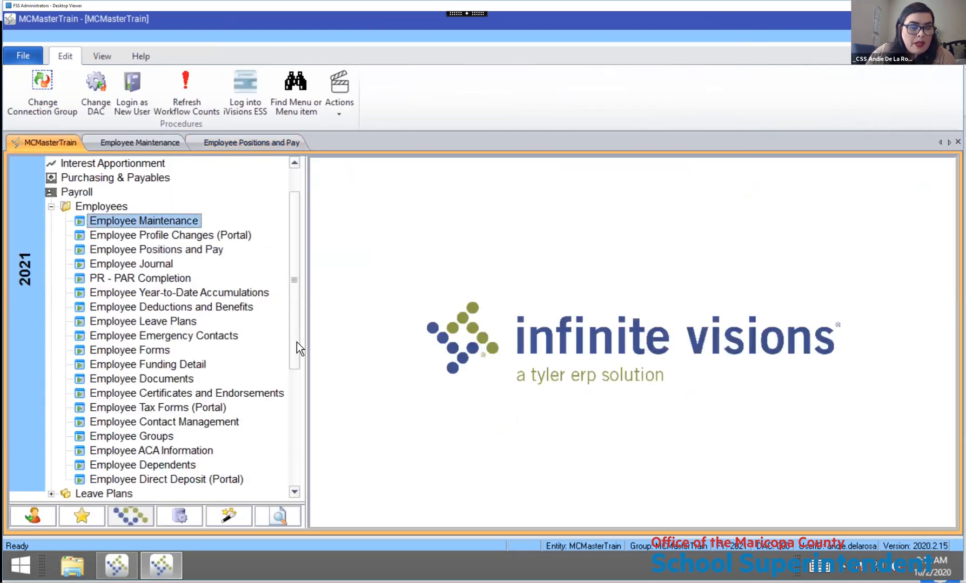
pyautogui.scroll(-4, 297, 342)
pyautogui.scroll(-1, 152, 378)
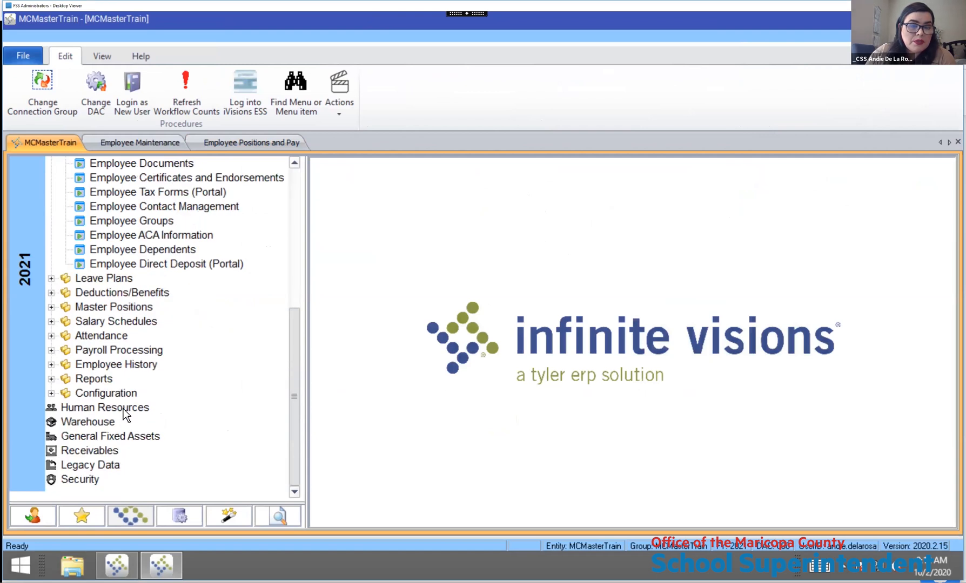
pyautogui.doubleClick(106, 393)
pyautogui.scroll(-1, 166, 281)
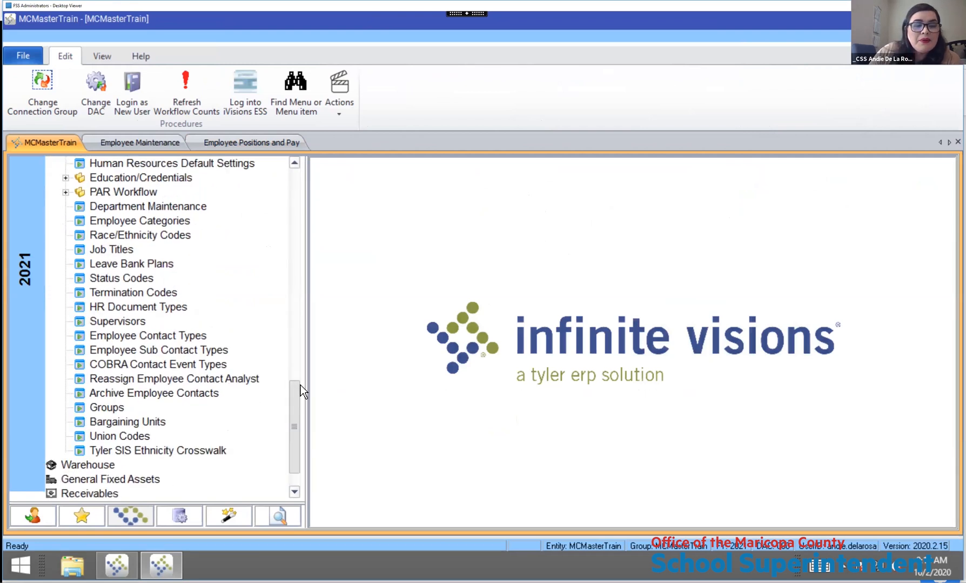
pyautogui.scroll(6, 124, 230)
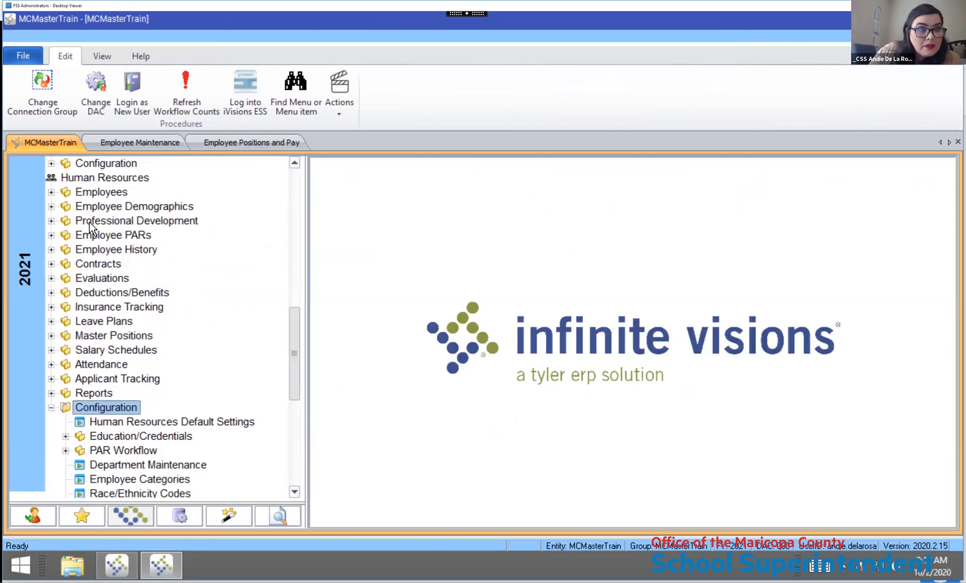
pyautogui.click(294, 164)
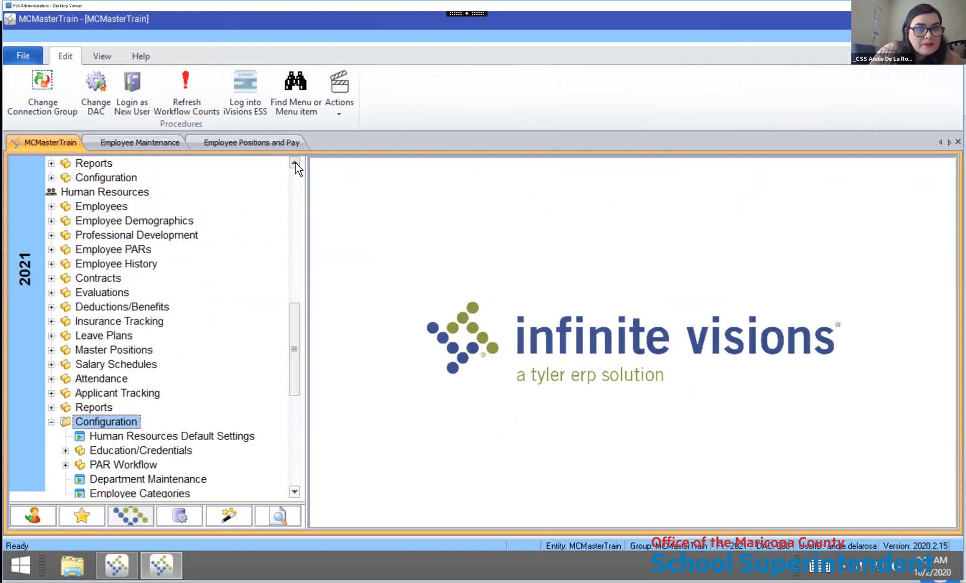
pyautogui.scroll(2, 113, 270)
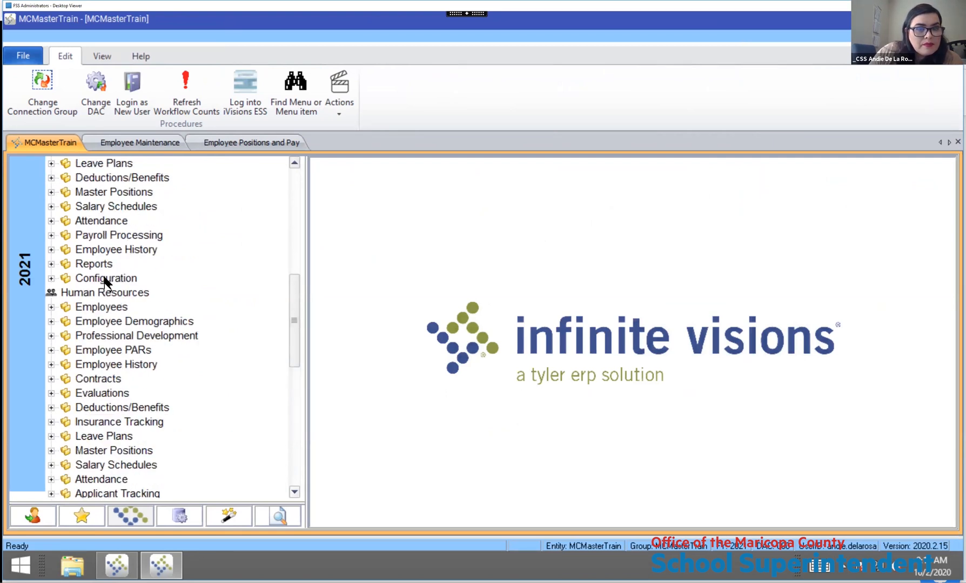
pyautogui.doubleClick(105, 279)
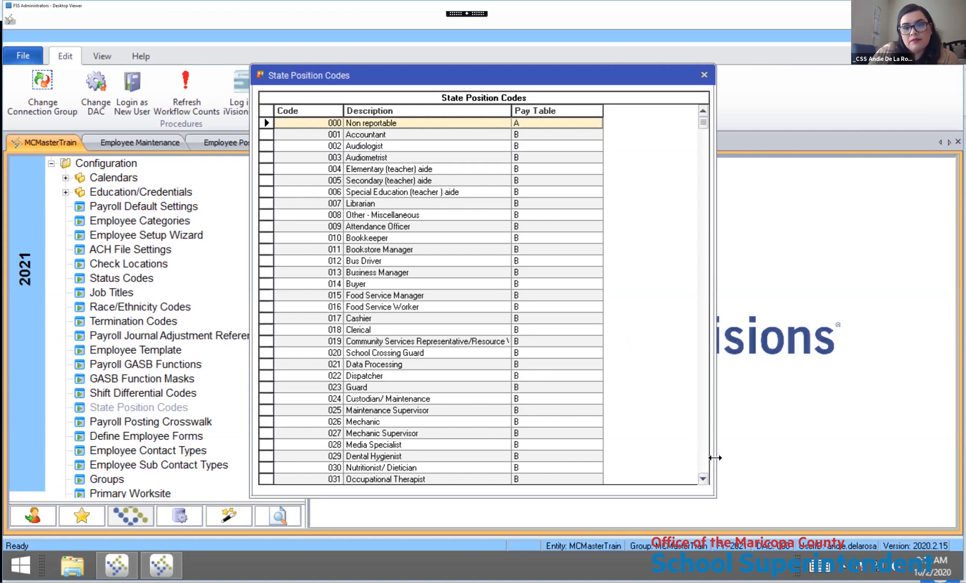
# Look through the state position codes, their descriptions and pay tables, and close the list
pyautogui.scroll(-8, 703, 479)
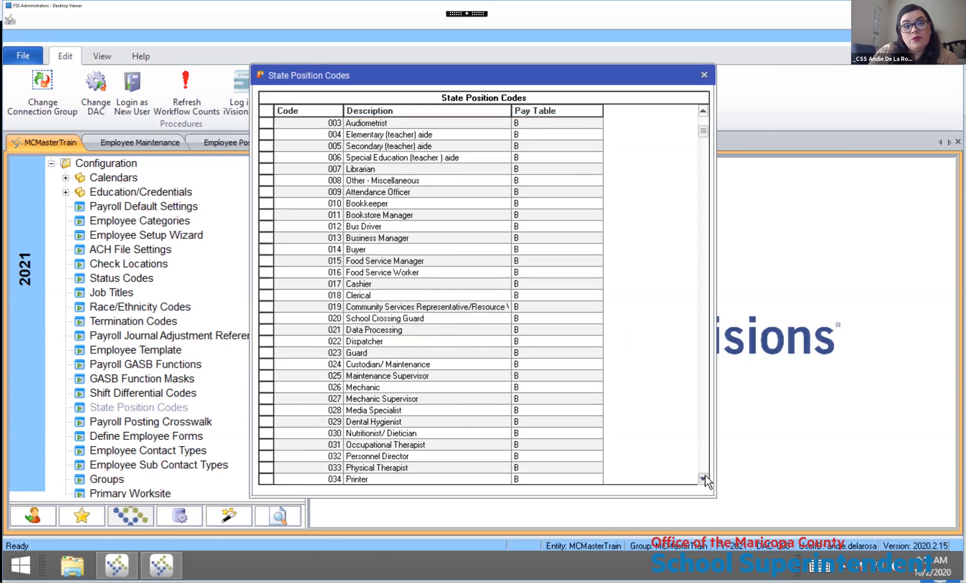
pyautogui.scroll(-5, 703, 479)
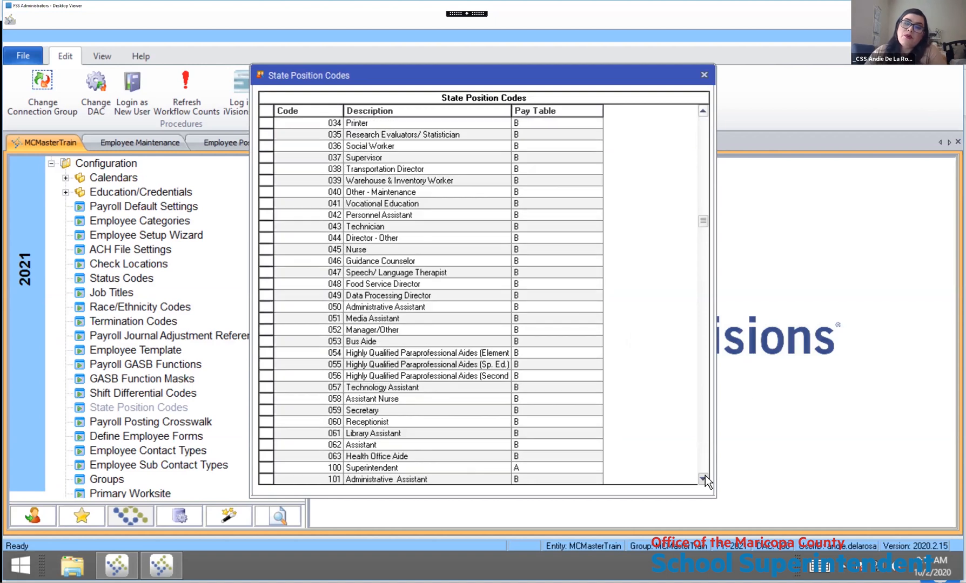
pyautogui.moveTo(703, 238); pyautogui.dragTo(704, 113)
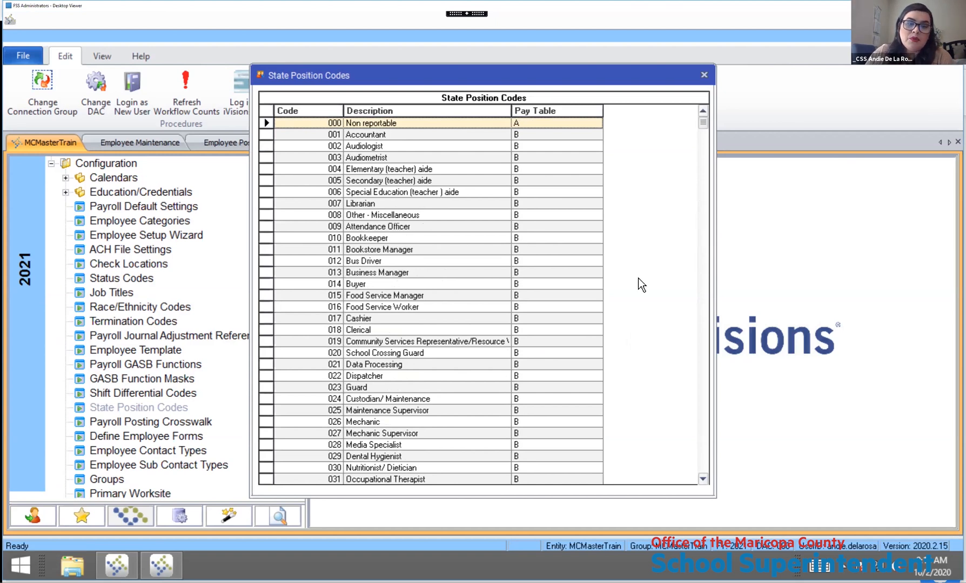
pyautogui.click(704, 75)
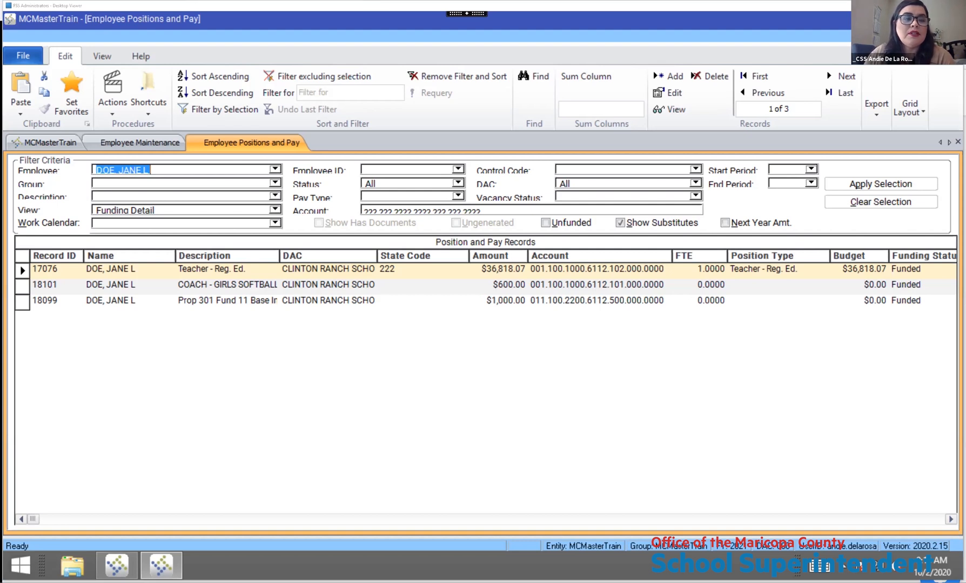
# Collapse the whole MCMasterTrain navigation tree and return to Employee Positions and Pay
pyautogui.click(50, 143)
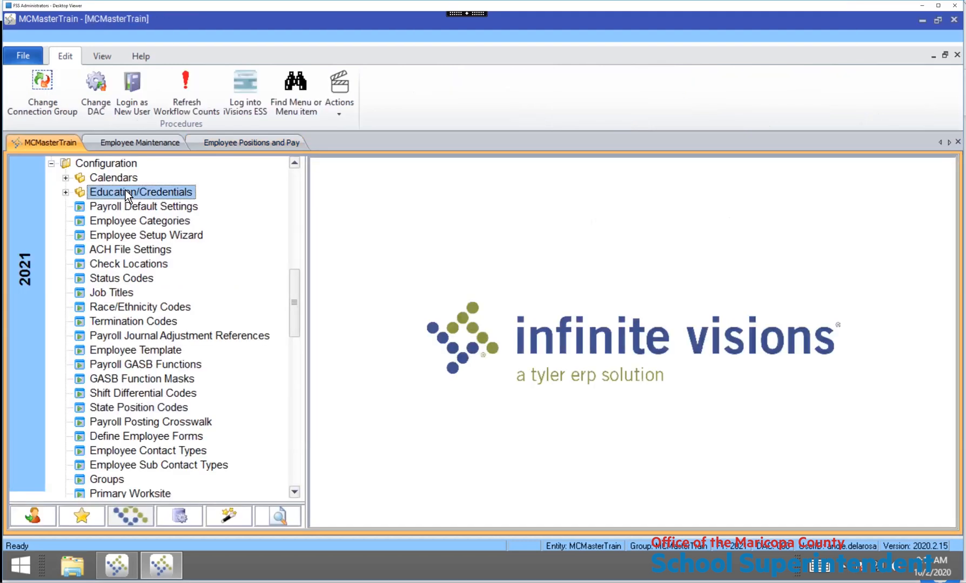
pyautogui.rightClick(126, 192)
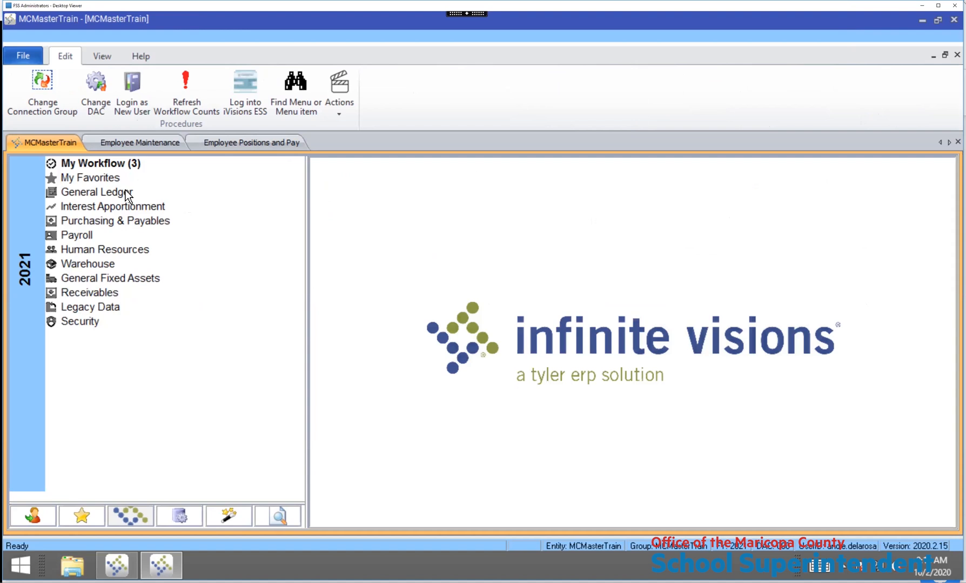
pyautogui.click(233, 145)
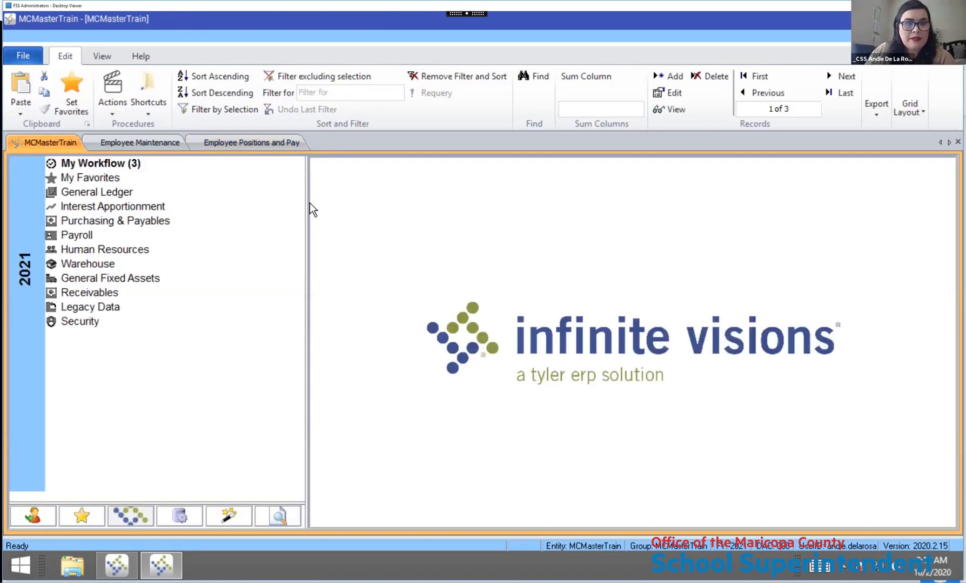
# Expand Payroll and its Configuration folder in the main navigation tree and reopen State Position Codes
pyautogui.doubleClick(80, 238)
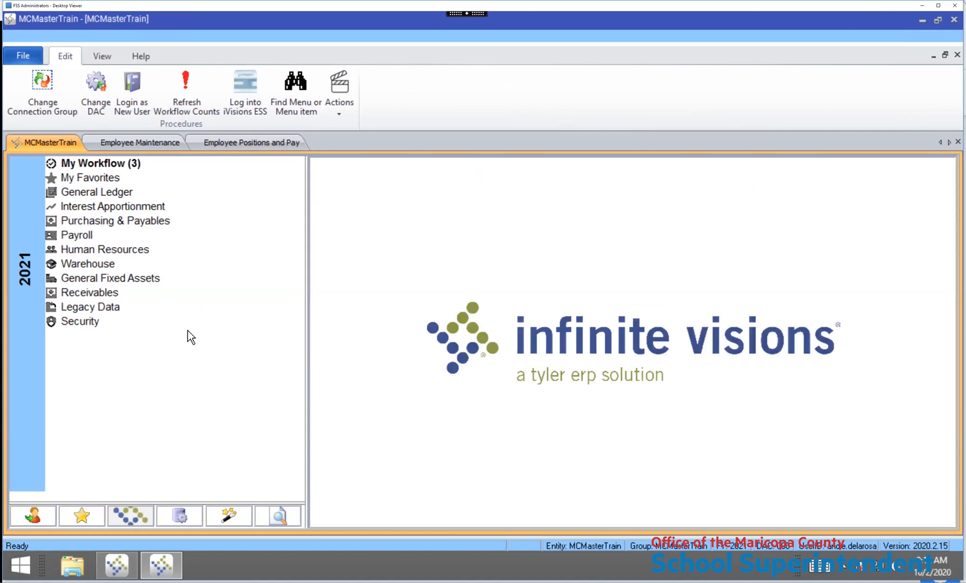
pyautogui.click(104, 381)
pyautogui.doubleClick(101, 377)
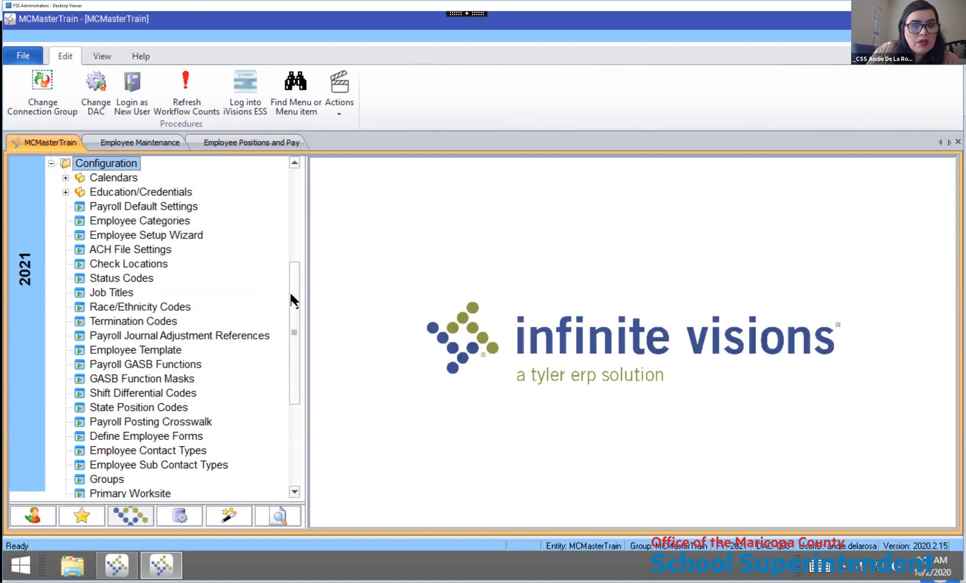
pyautogui.scroll(-2, 291, 316)
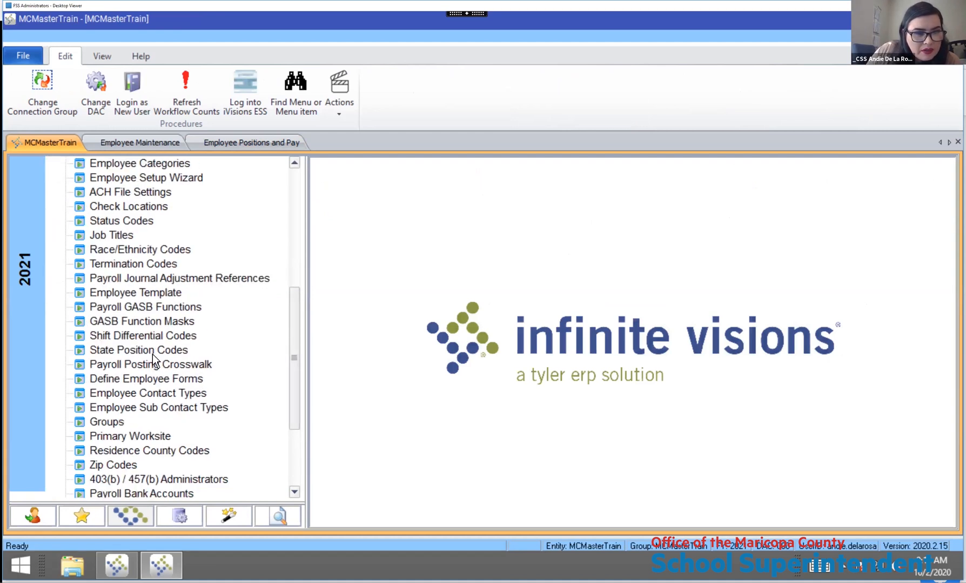
pyautogui.doubleClick(157, 350)
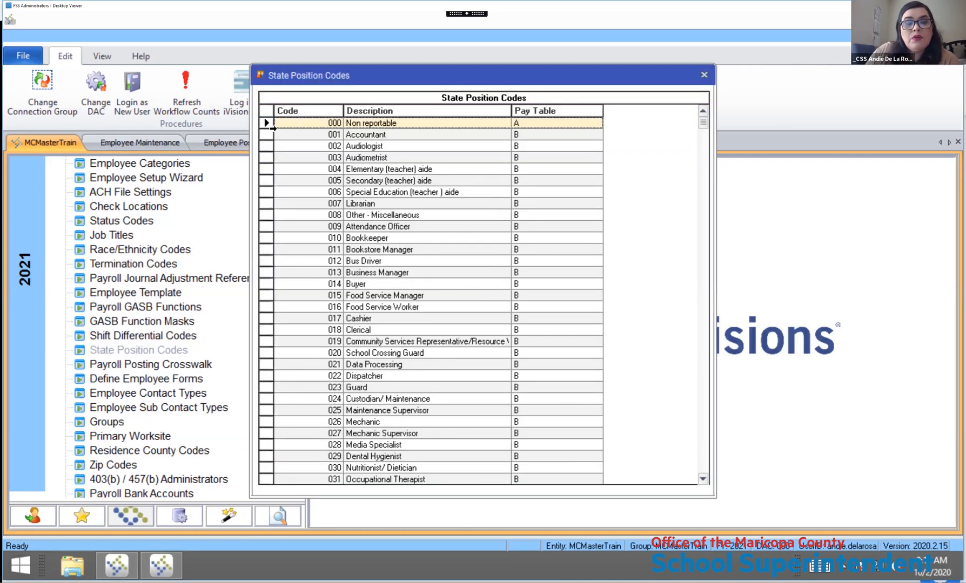
# View the edit form of state position code 000, Non reportable, cancel it without changes and close the codes list
pyautogui.doubleClick(272, 127)
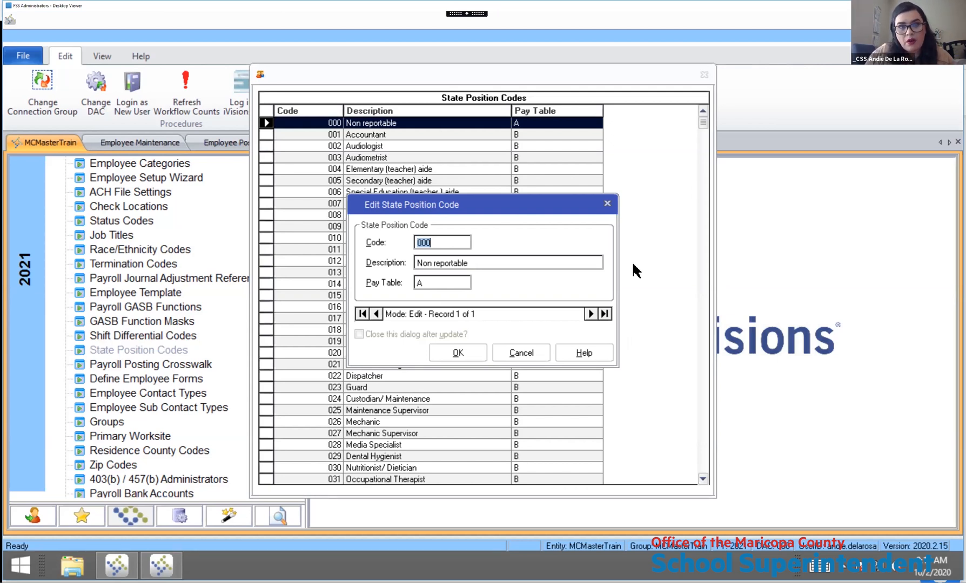
pyautogui.click(536, 357)
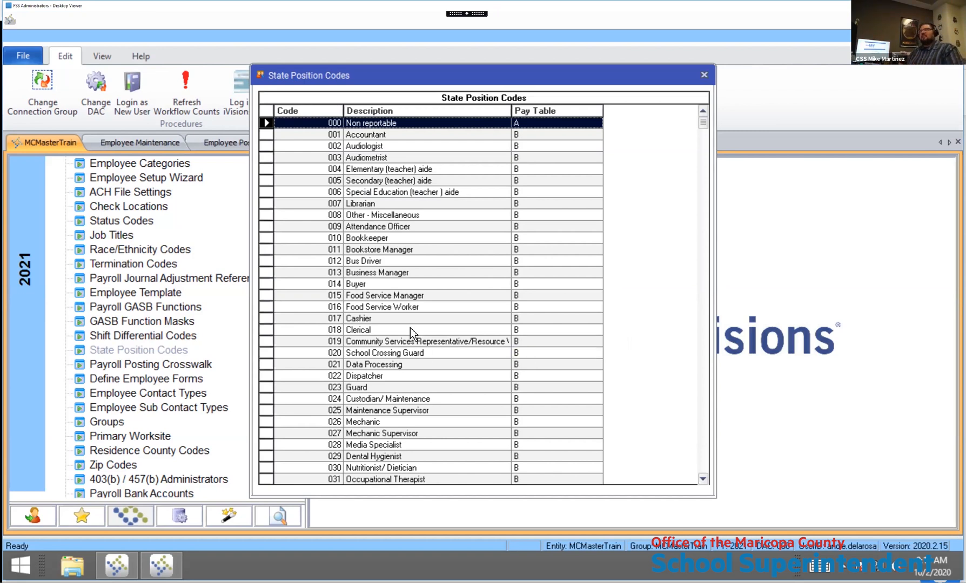
pyautogui.click(705, 76)
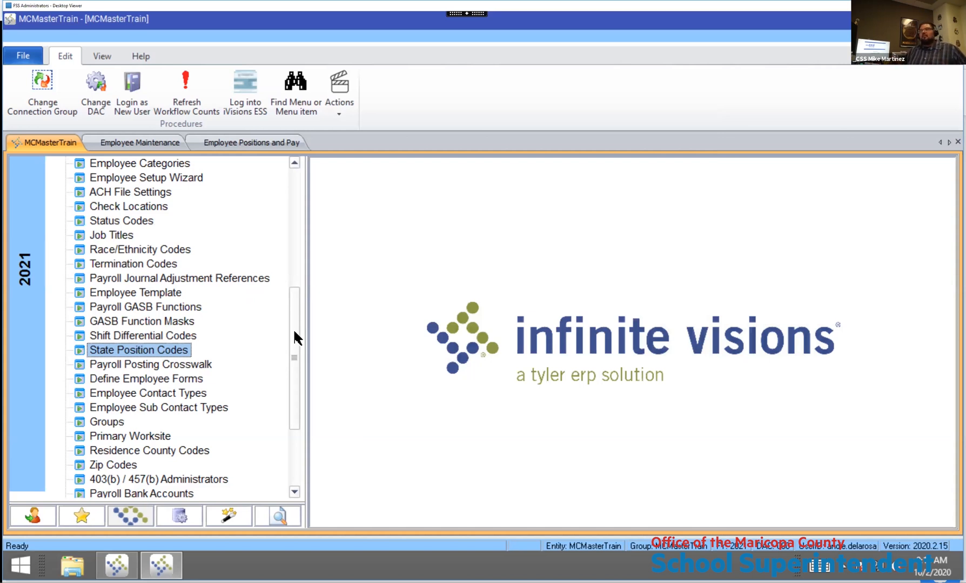
# Collapse the expanded navigation tree back to its top-level modules
pyautogui.click(137, 324)
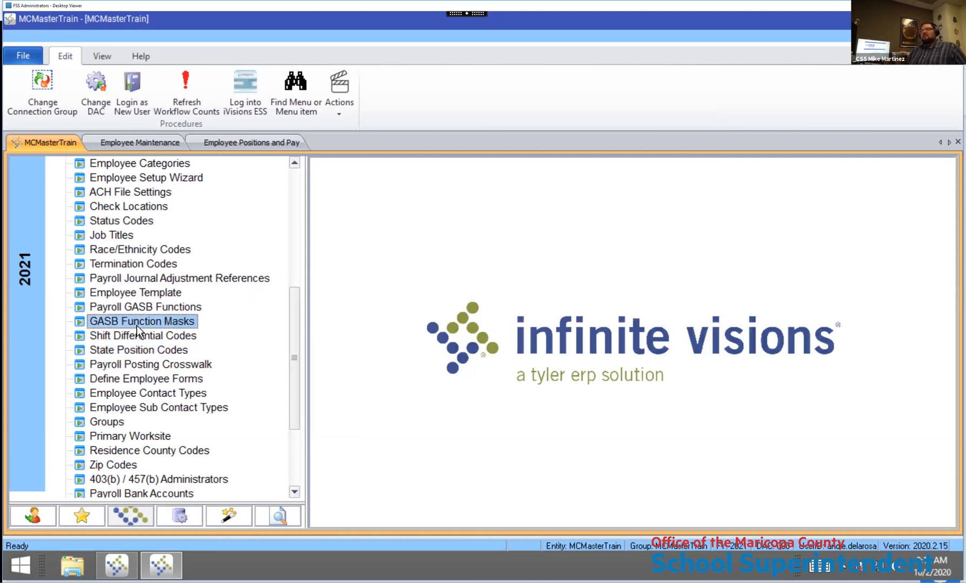
pyautogui.press('4')
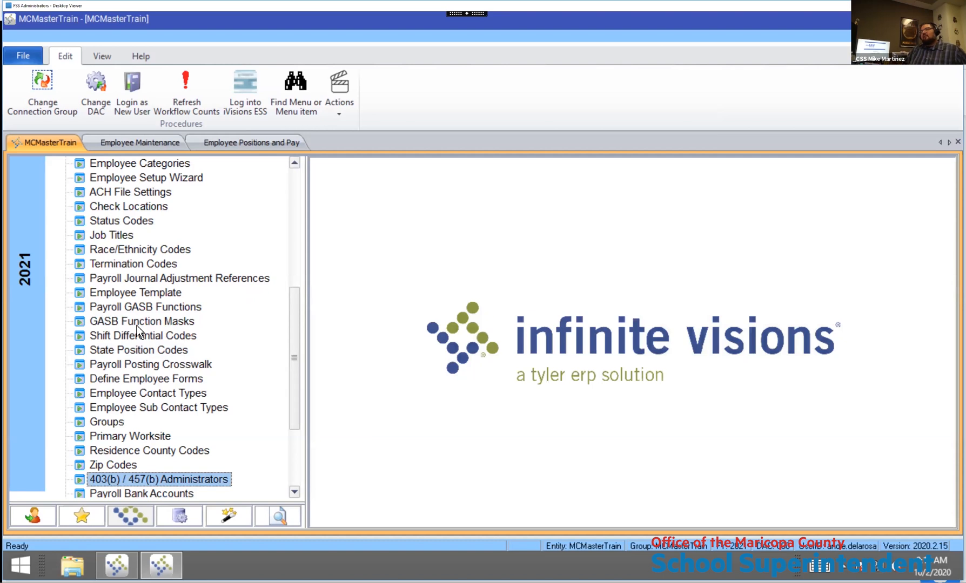
pyautogui.press('Escape')
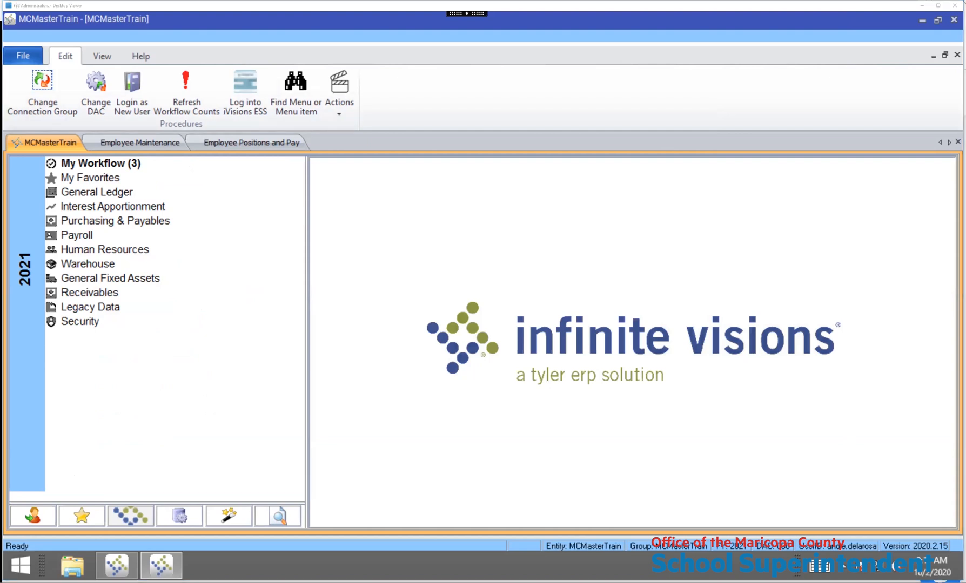
# Open AZ - SDER Processing from the Payroll reports and check the choices of its Report Name filter
pyautogui.doubleClick(81, 236)
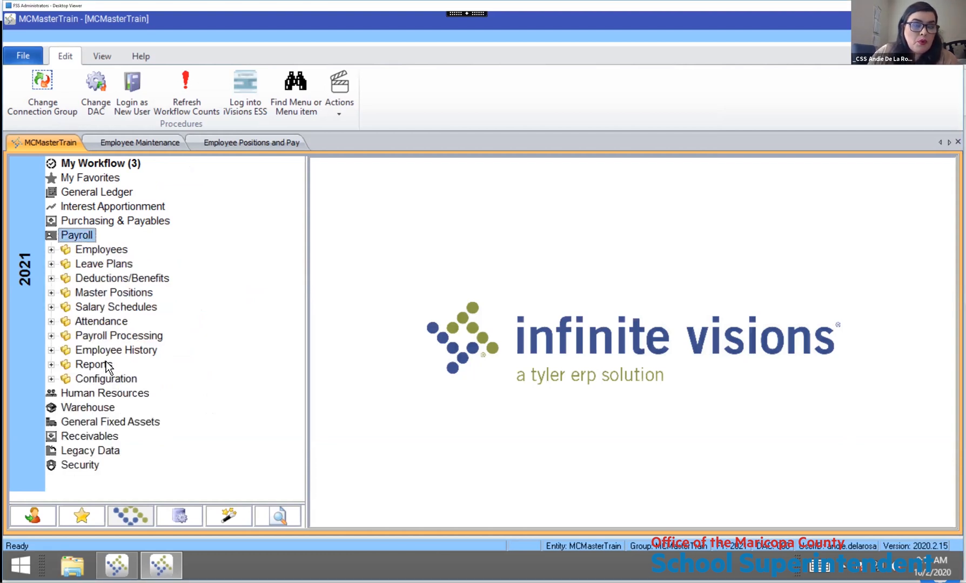
pyautogui.doubleClick(107, 365)
pyautogui.scroll(-1, 297, 371)
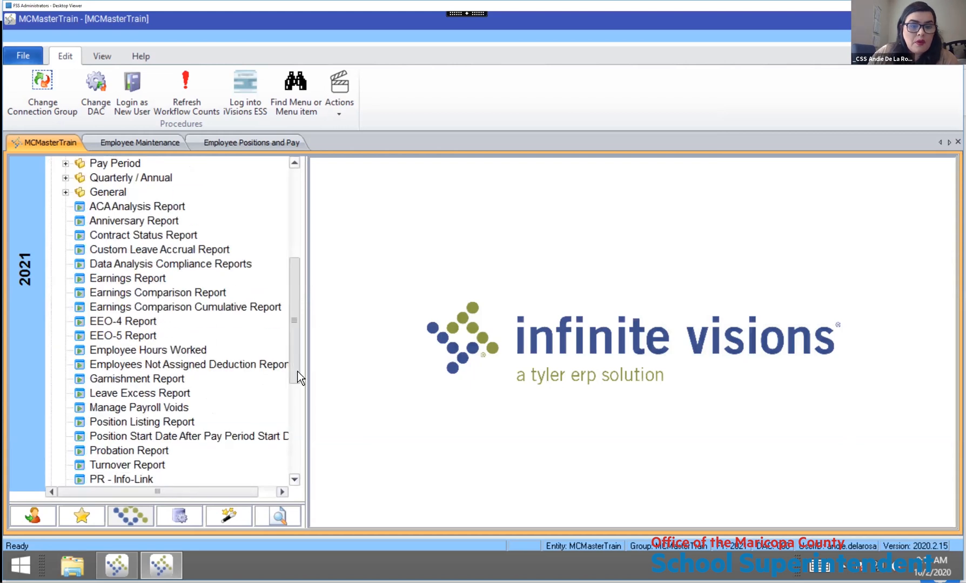
pyautogui.scroll(-4, 121, 358)
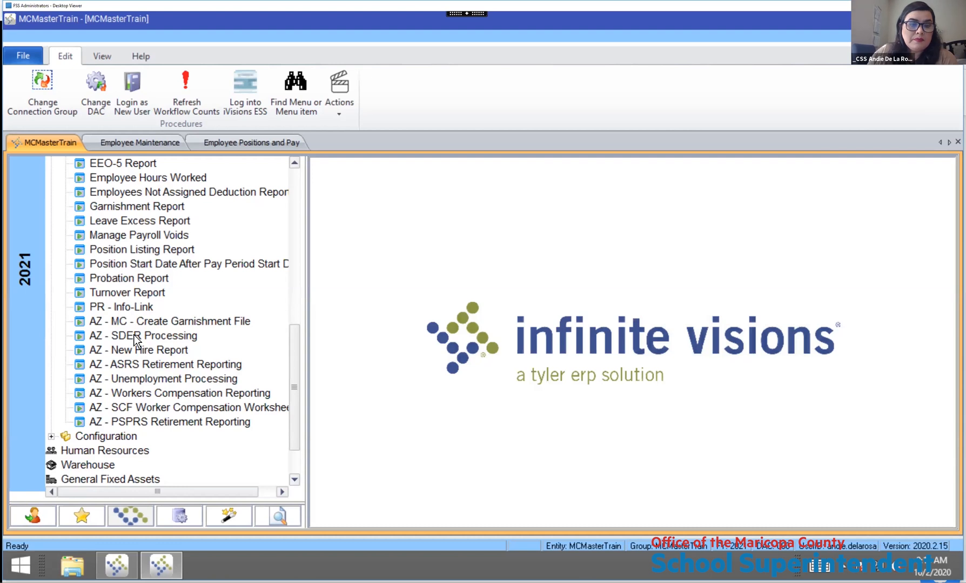
pyautogui.doubleClick(134, 334)
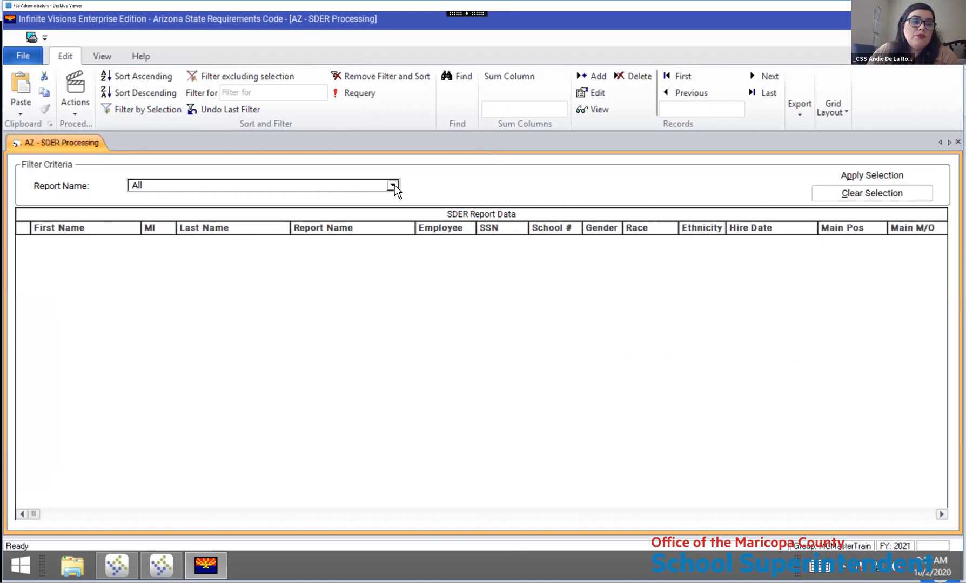
pyautogui.click(393, 186)
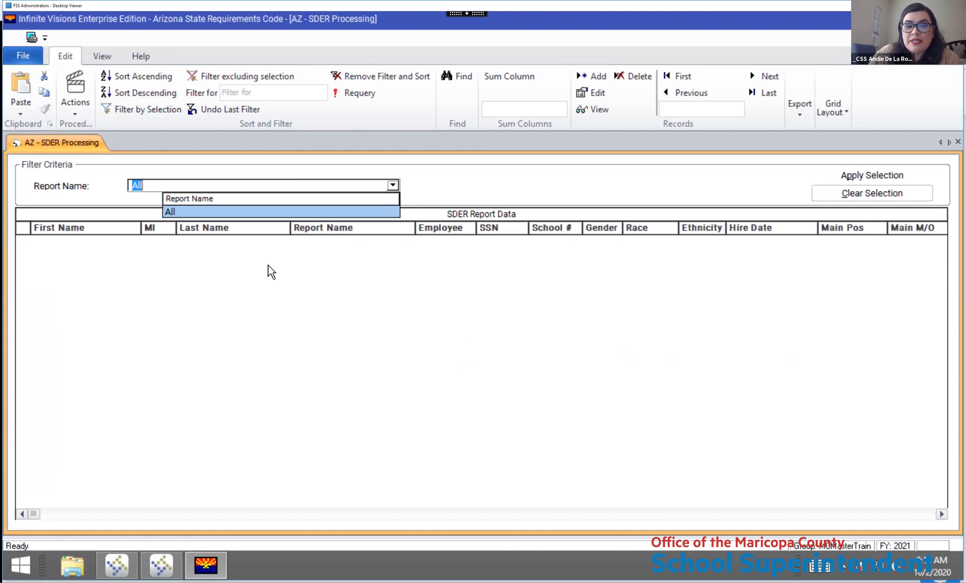
pyautogui.click(392, 186)
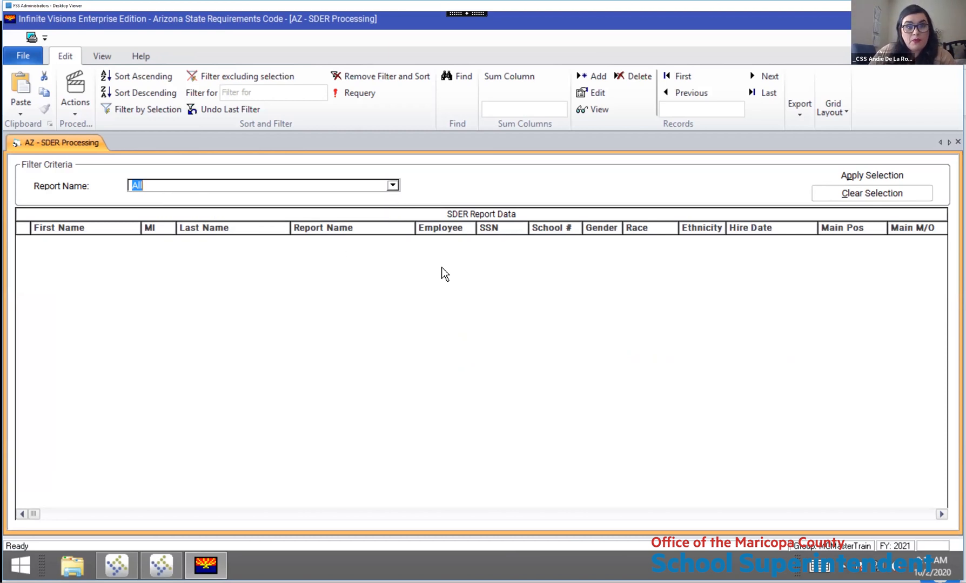
# Save the employee benefits percent for SDER processing at 33
pyautogui.click(73, 107)
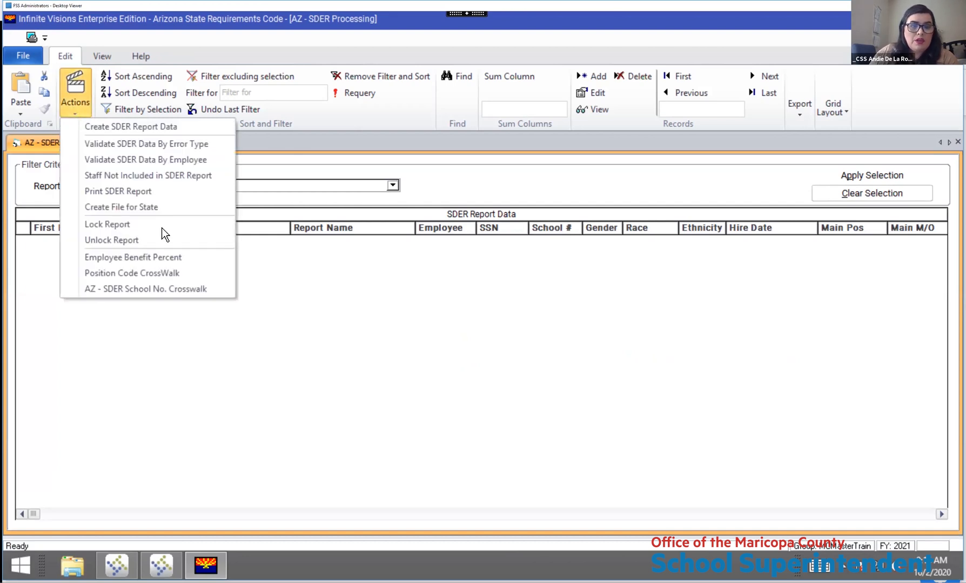
pyautogui.click(197, 261)
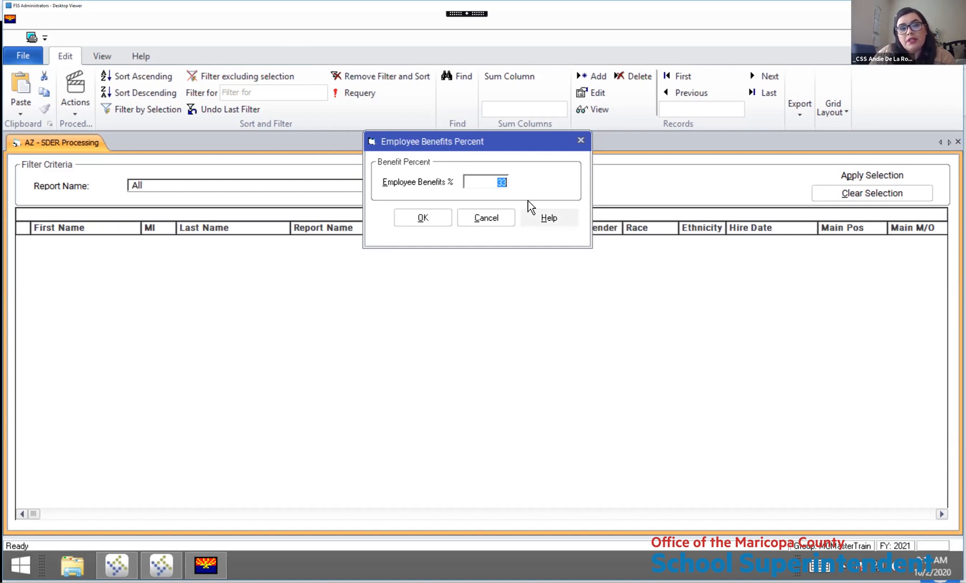
pyautogui.click(425, 224)
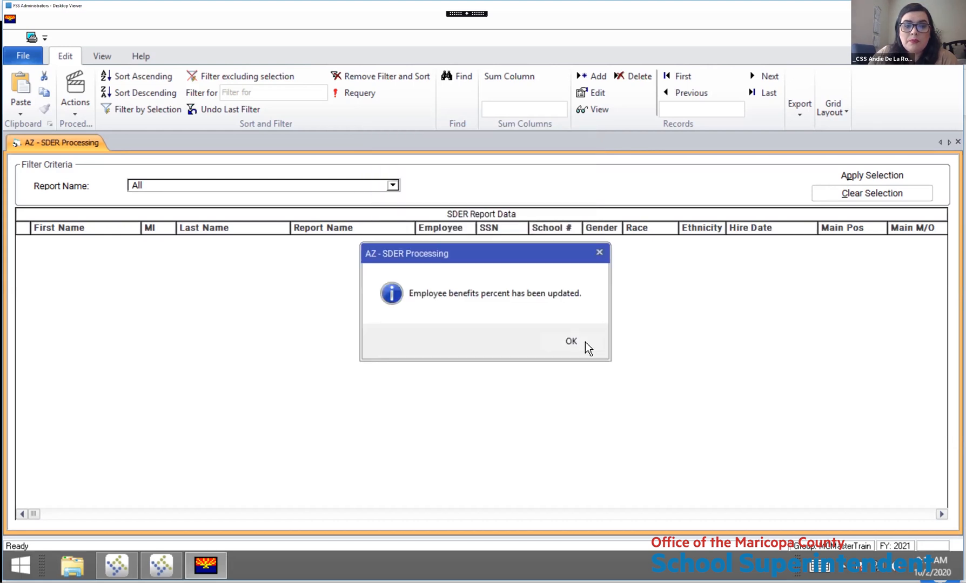
pyautogui.click(571, 341)
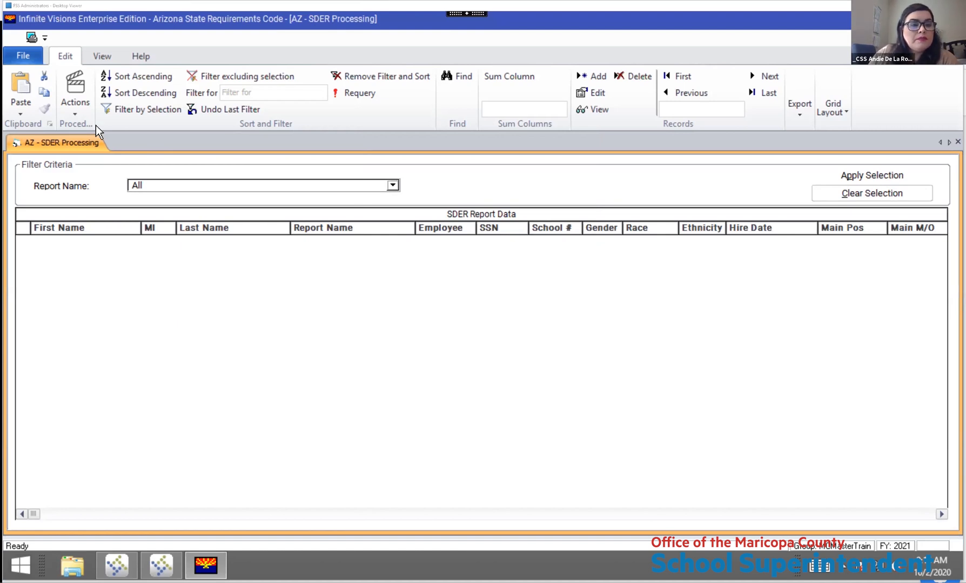
# Try to create SDER report data with report name SDER 2021 and effective date 10/01/2020
pyautogui.click(75, 94)
pyautogui.click(161, 128)
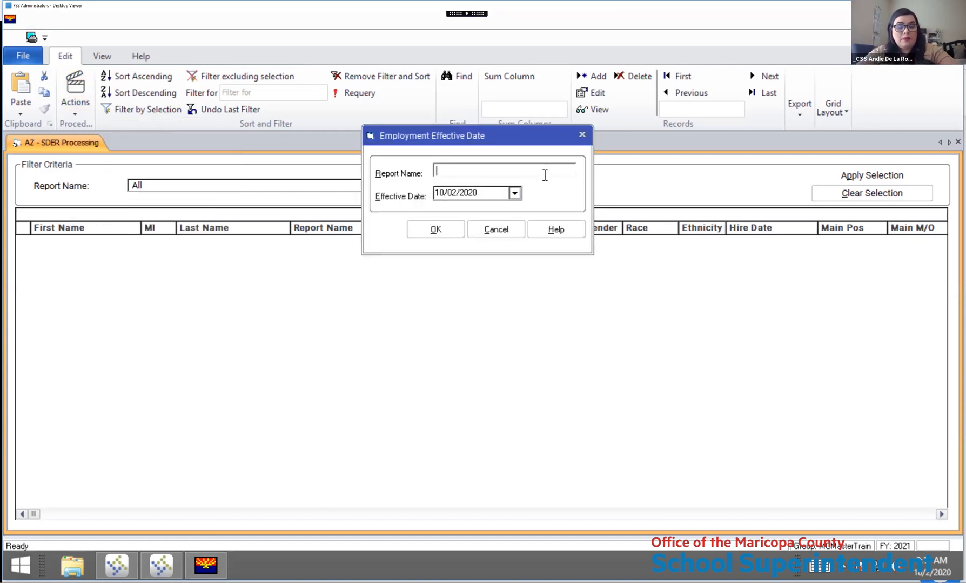
pyautogui.write('SDER')
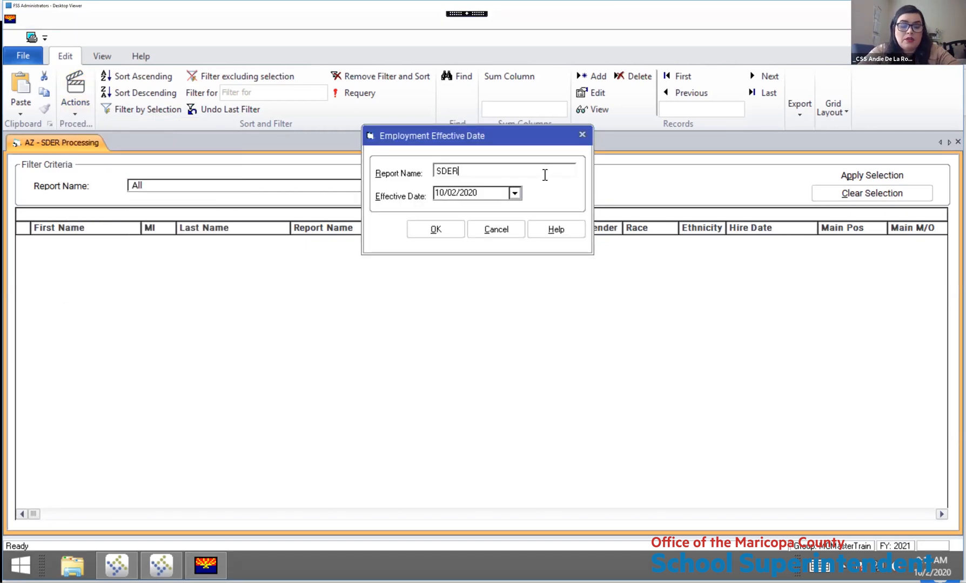
pyautogui.write(' 2021')
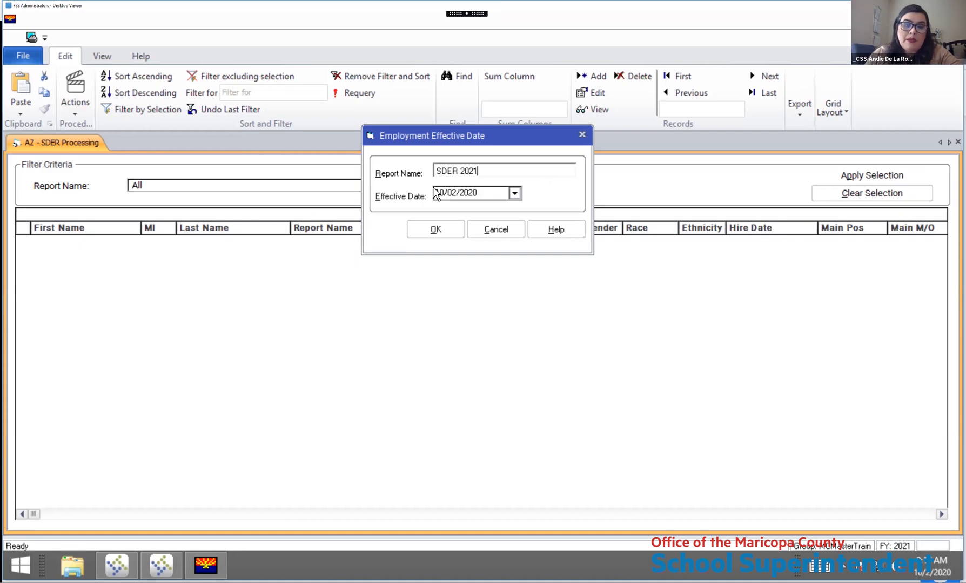
pyautogui.click(452, 192)
pyautogui.write('01')
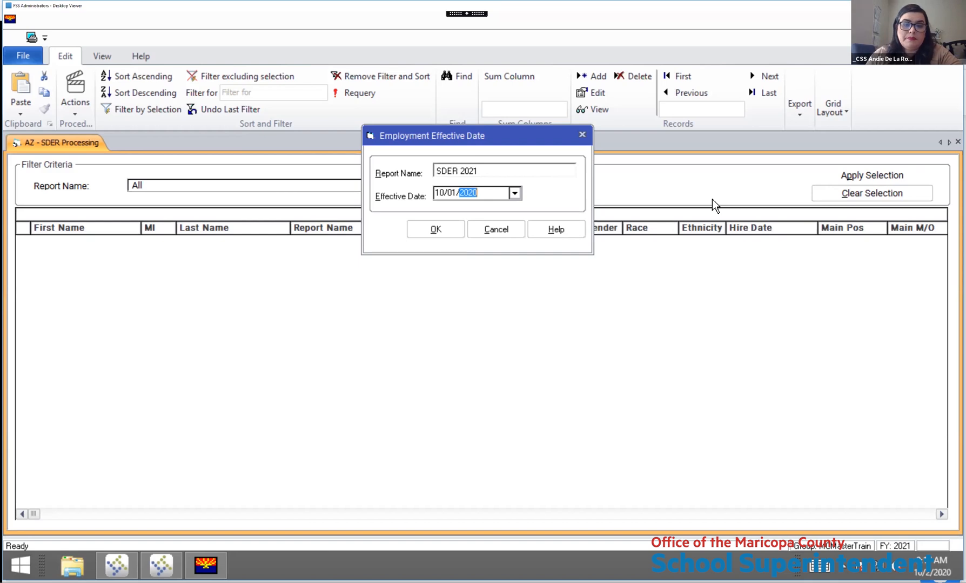
pyautogui.click(450, 236)
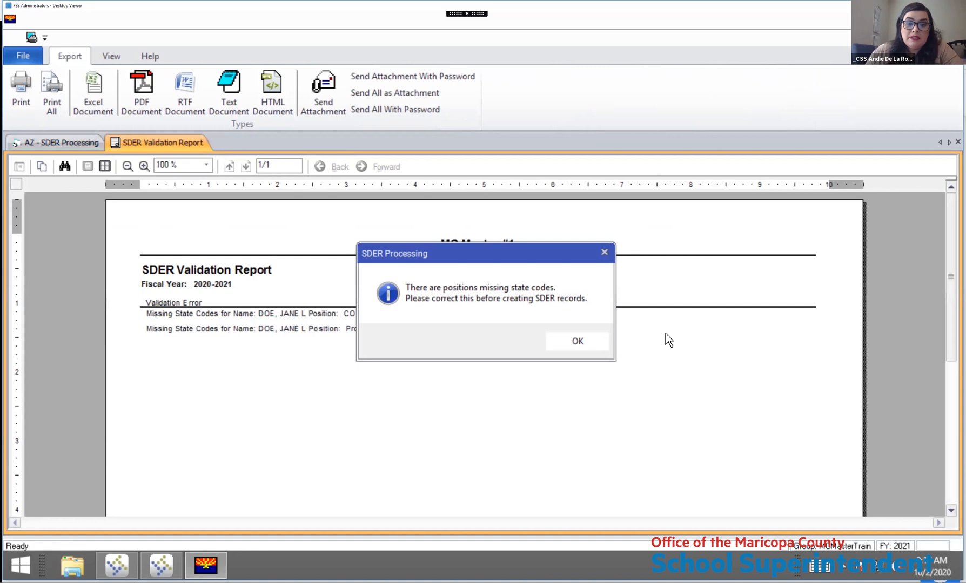
pyautogui.click(582, 339)
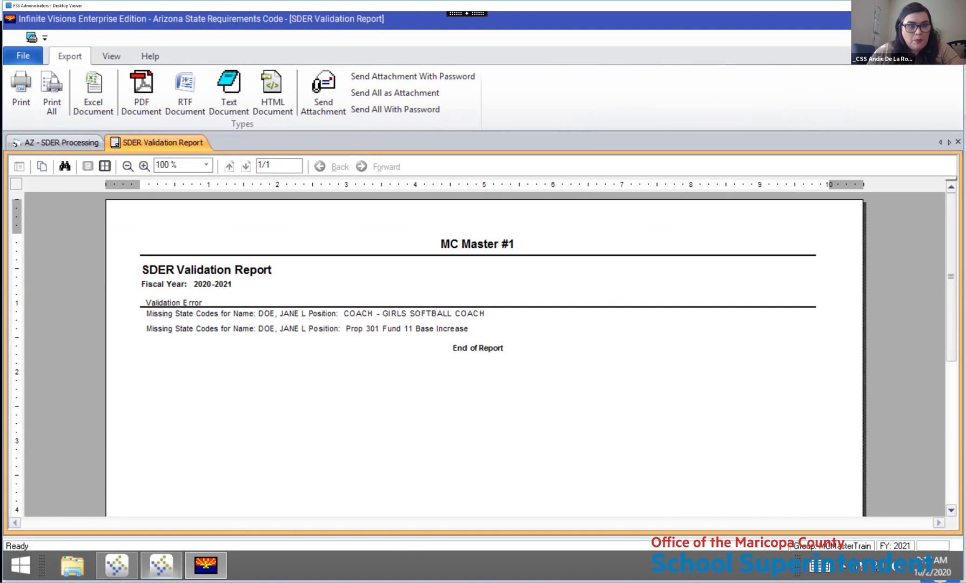
# Return to Employee Positions and Pay in the MCMasterTrain window and open the girls softball coach position for editing
pyautogui.click(163, 567)
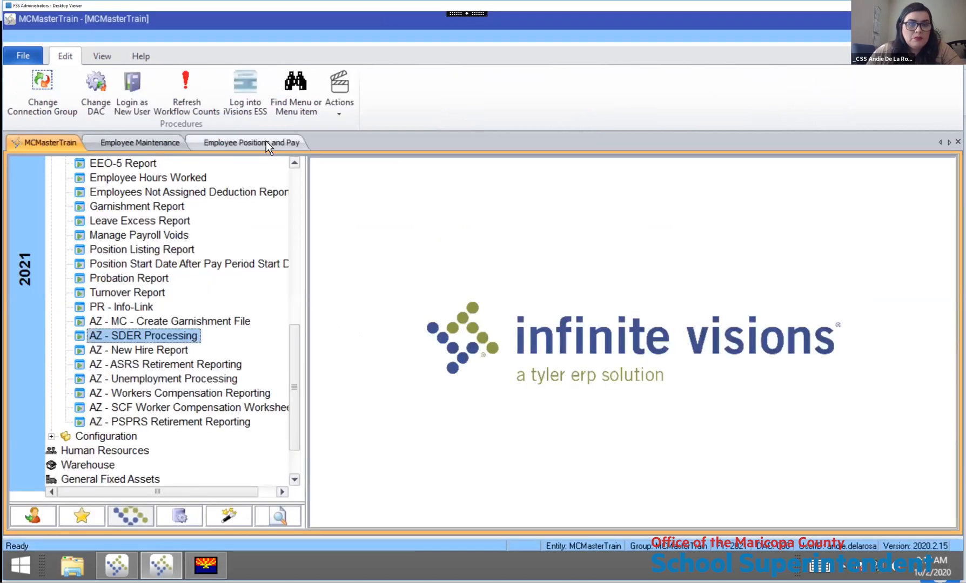
pyautogui.click(266, 142)
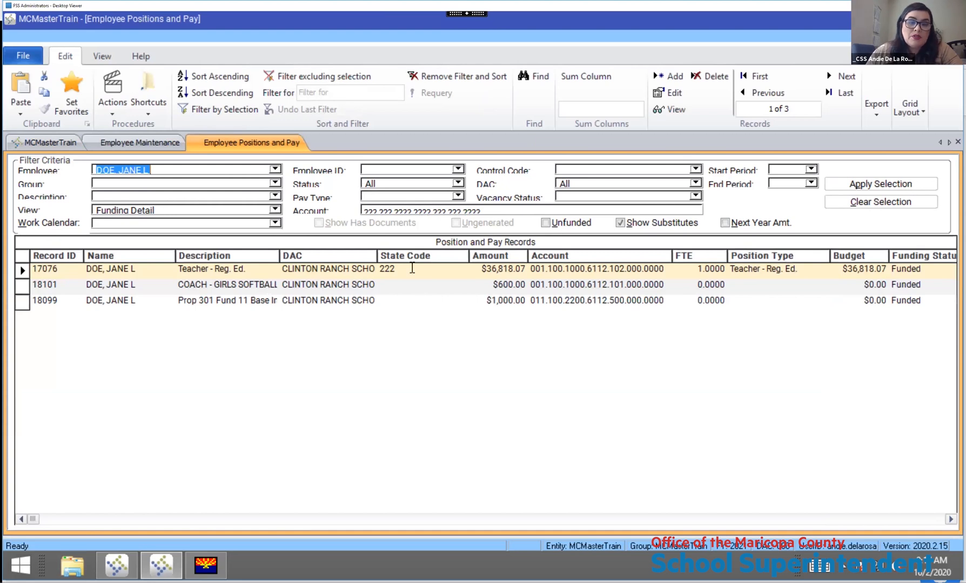
pyautogui.click(397, 294)
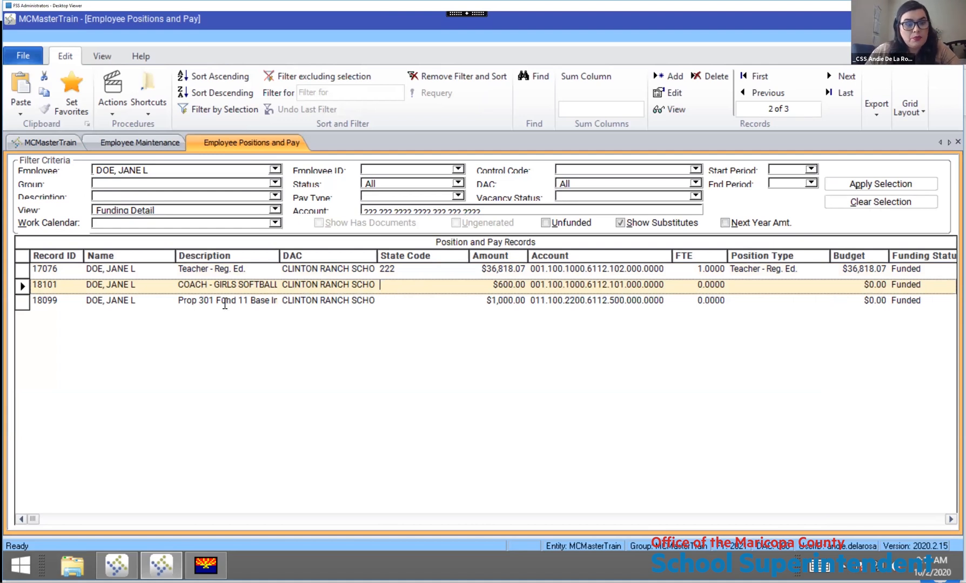
pyautogui.click(28, 286)
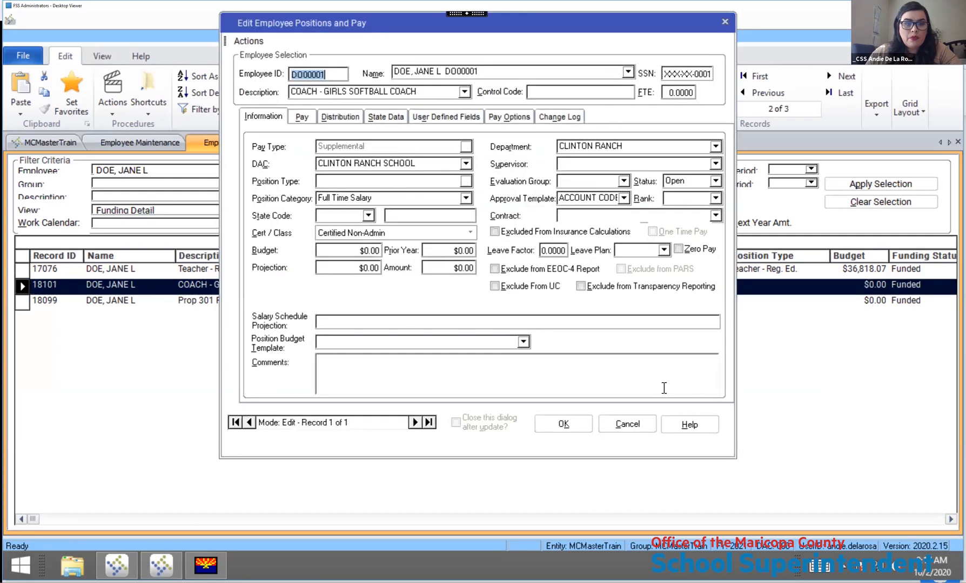
# Set the coach position's state code to 000, save it with a reason for the change and close the form
pyautogui.click(335, 216)
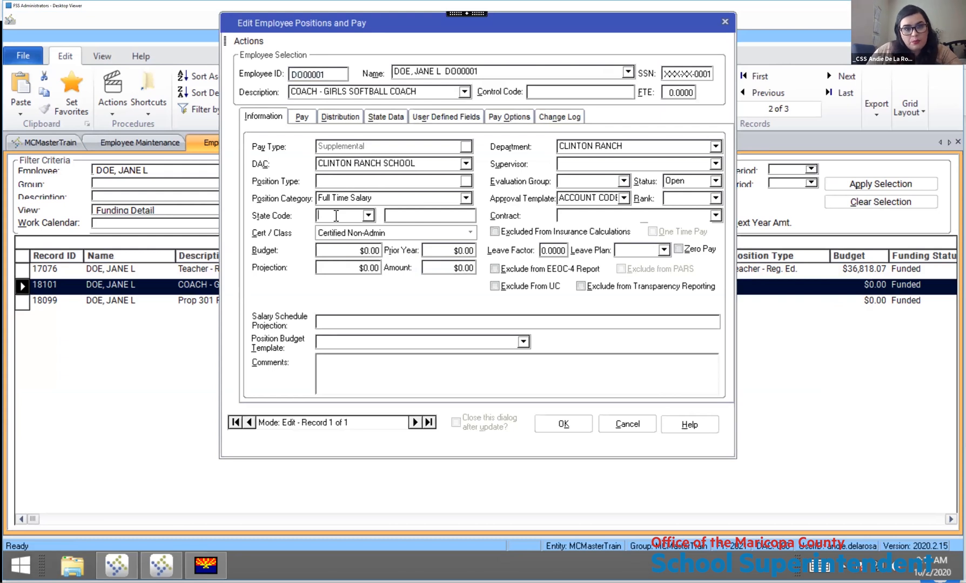
pyautogui.write('000')
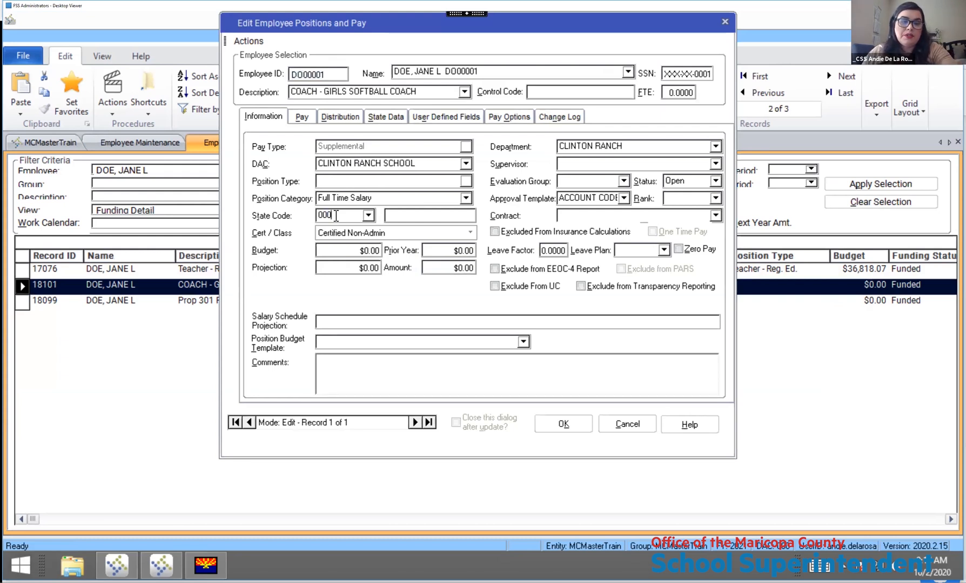
pyautogui.click(567, 420)
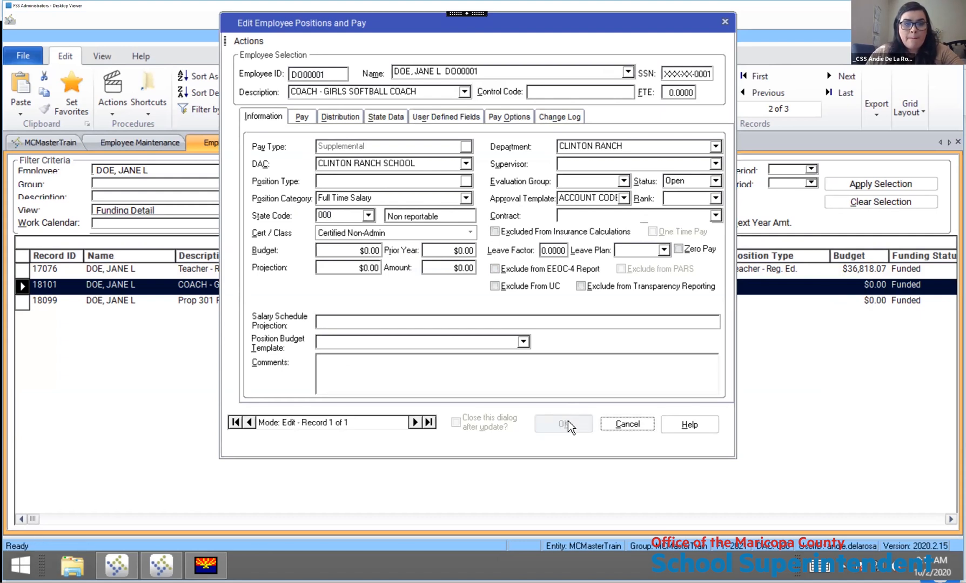
pyautogui.click(474, 300)
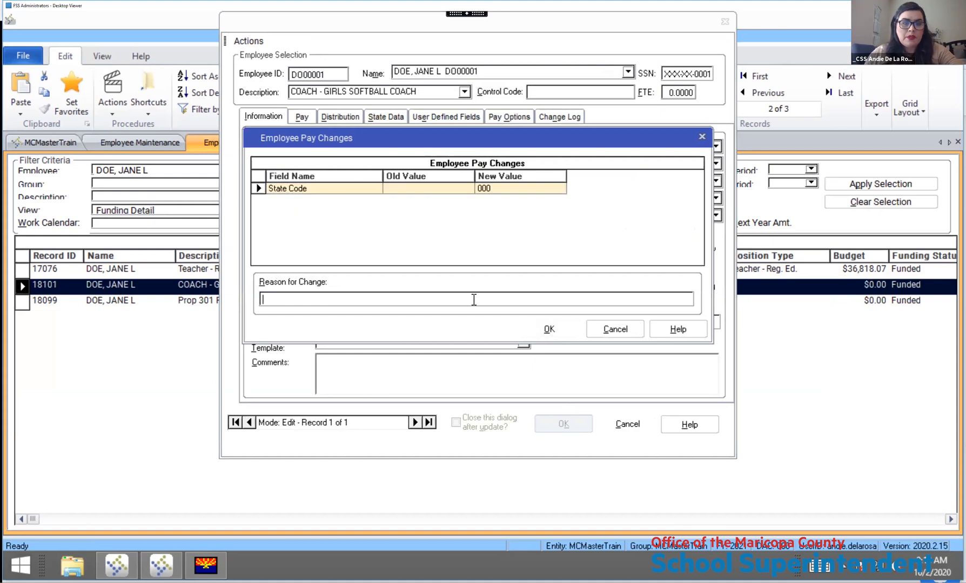
pyautogui.write('SCIER')
pyautogui.click(549, 328)
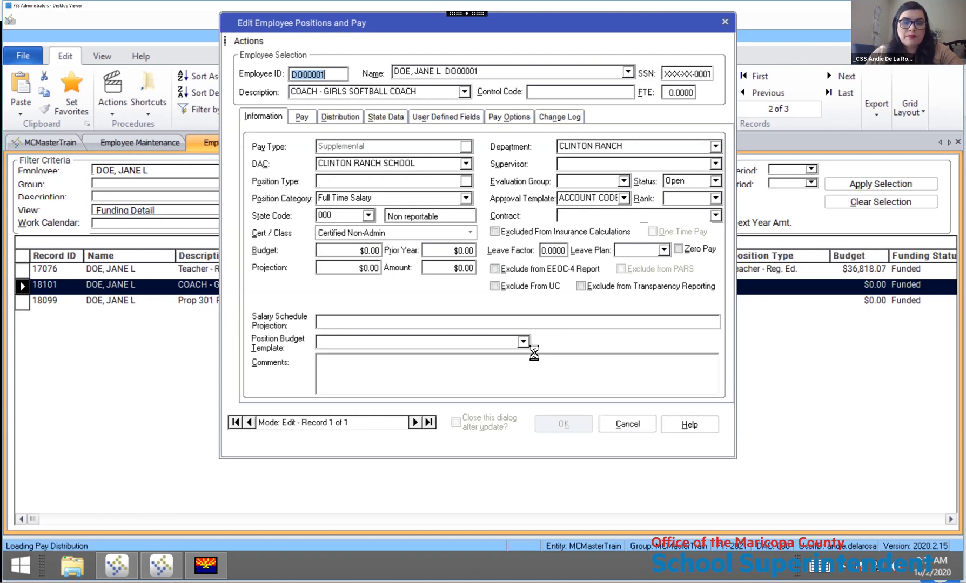
pyautogui.press('Escape')
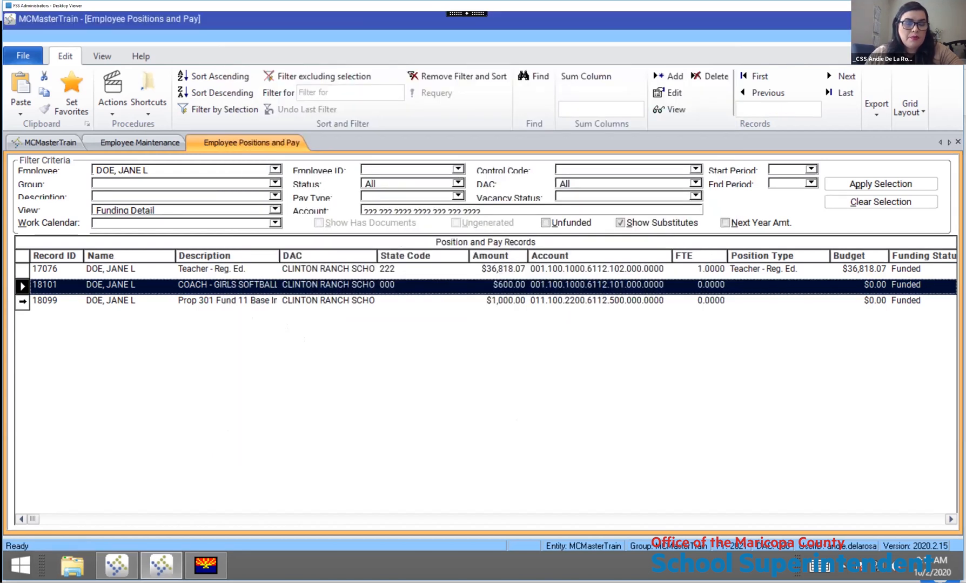
# Set the state code of the Prop 301 Fund 11 Base Increase position to 222 and save it with SDER as the reason
pyautogui.click(22, 302)
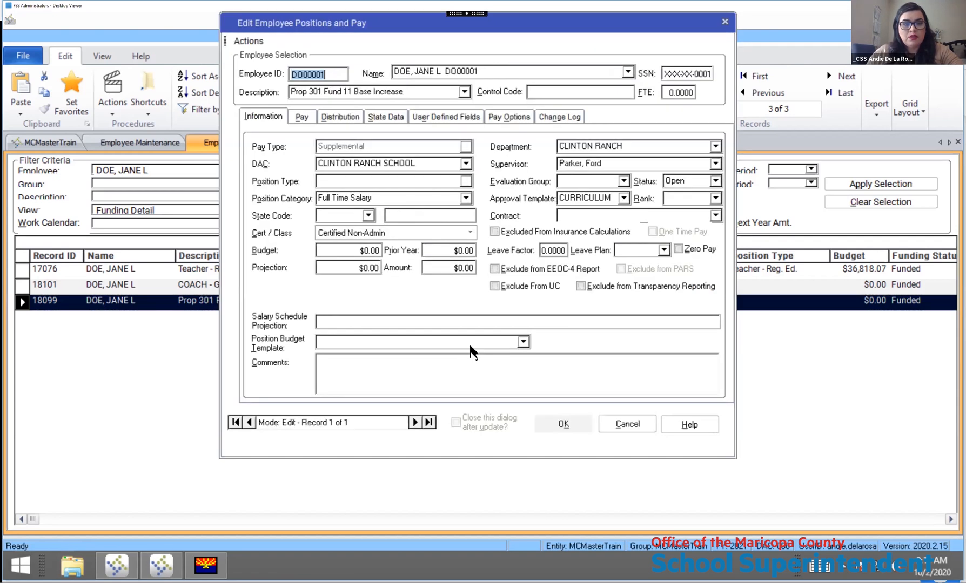
pyautogui.click(348, 215)
pyautogui.write('222')
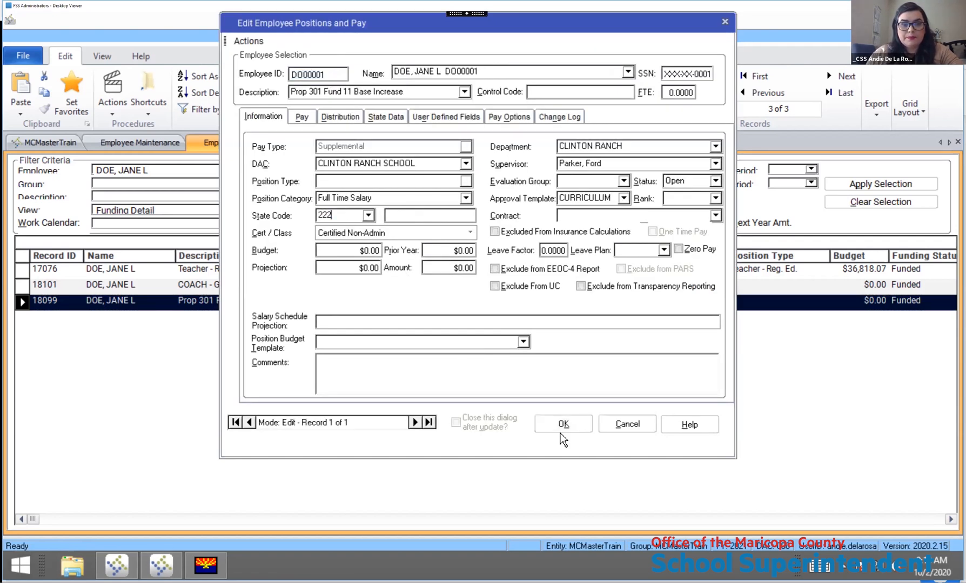
pyautogui.click(566, 426)
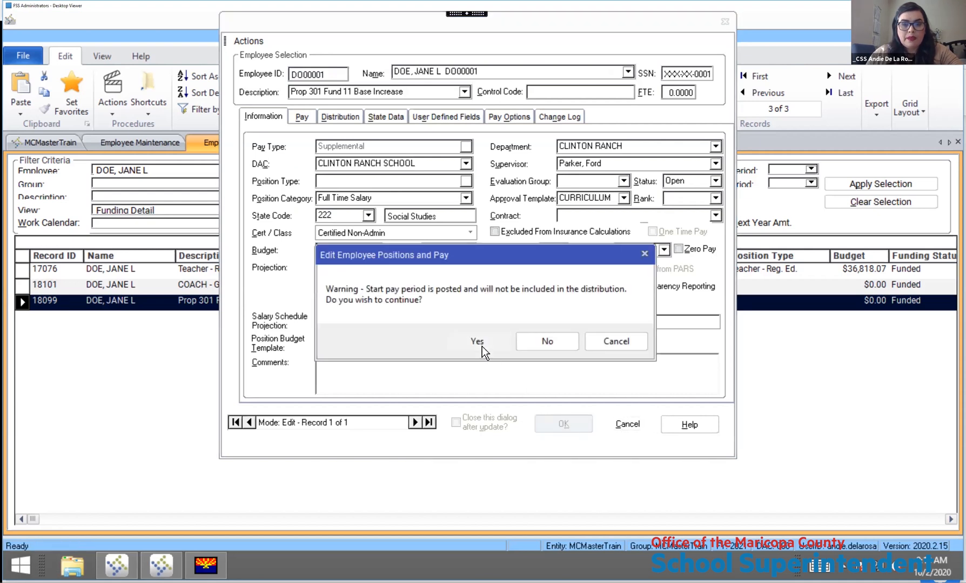
pyautogui.click(478, 342)
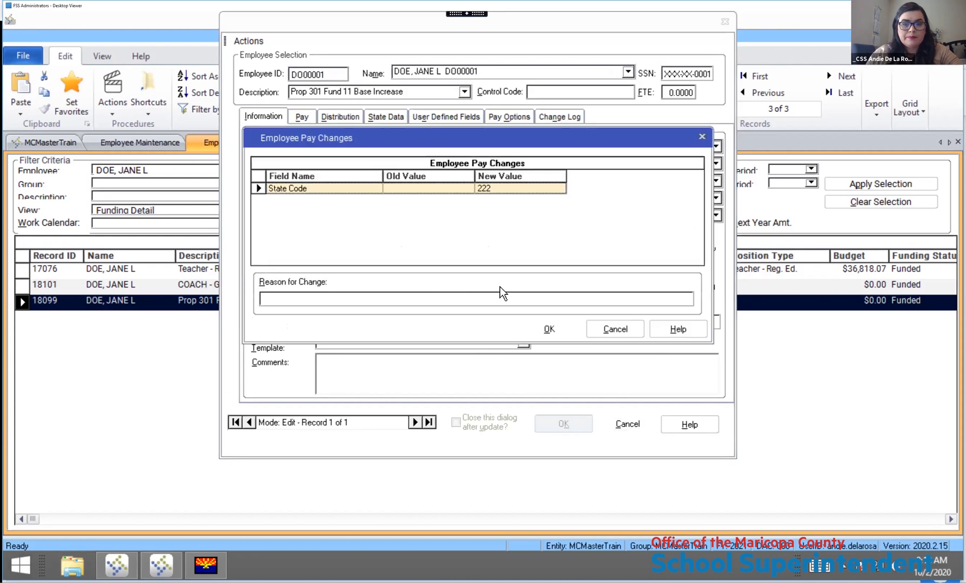
pyautogui.write('SDER')
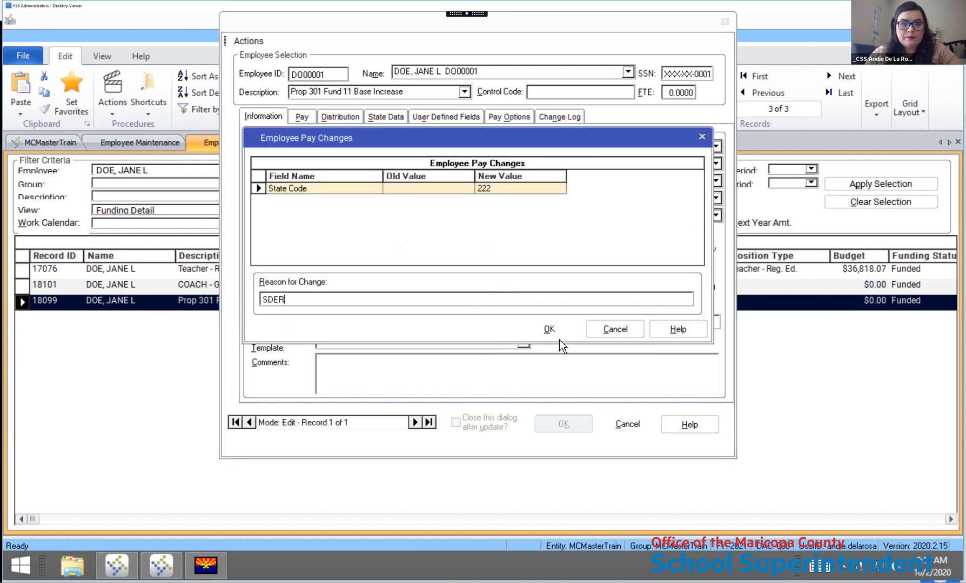
pyautogui.click(549, 329)
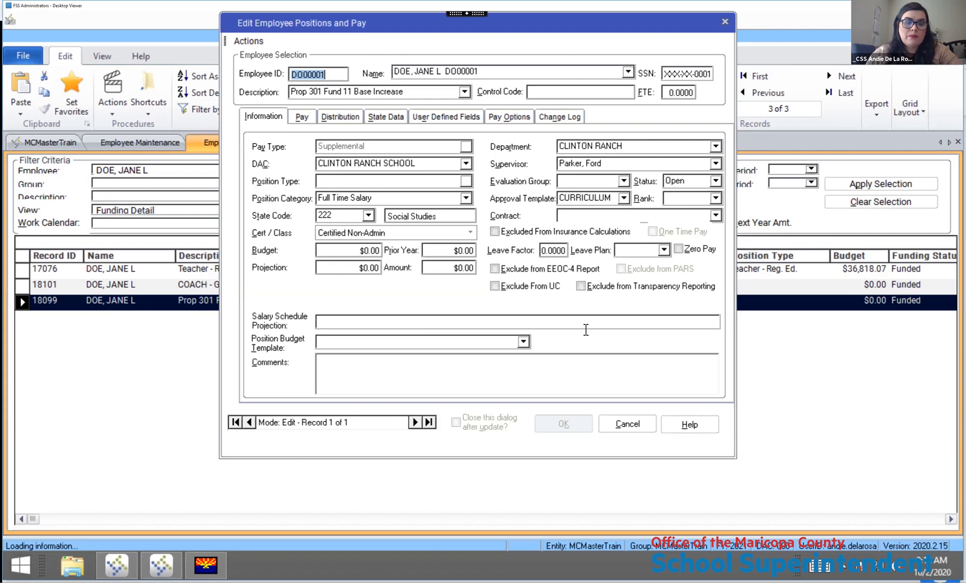
# Close the position form, switch to the Arizona State Requirements Code window and close the old SDER validation report
pyautogui.press('Escape')
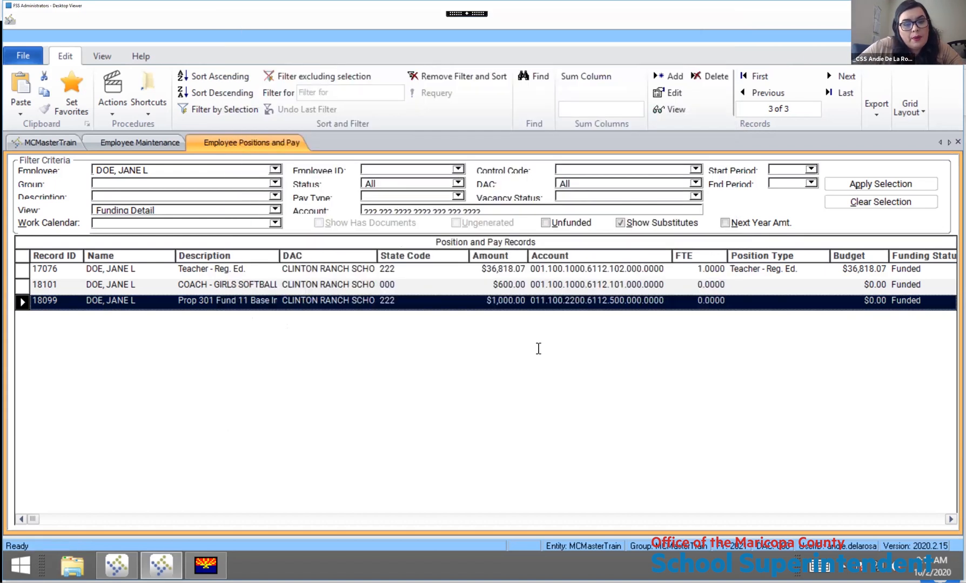
pyautogui.click(207, 566)
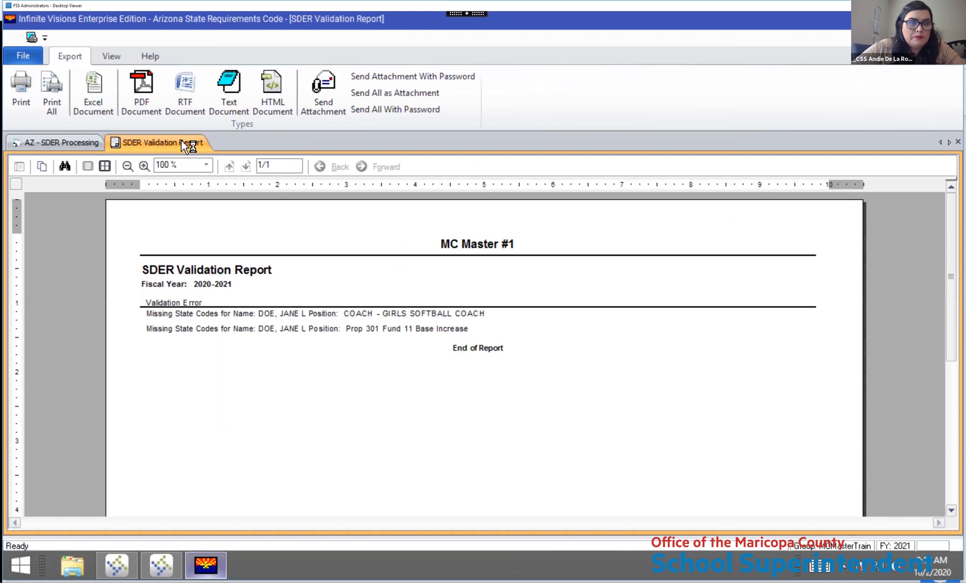
pyautogui.rightClick(181, 140)
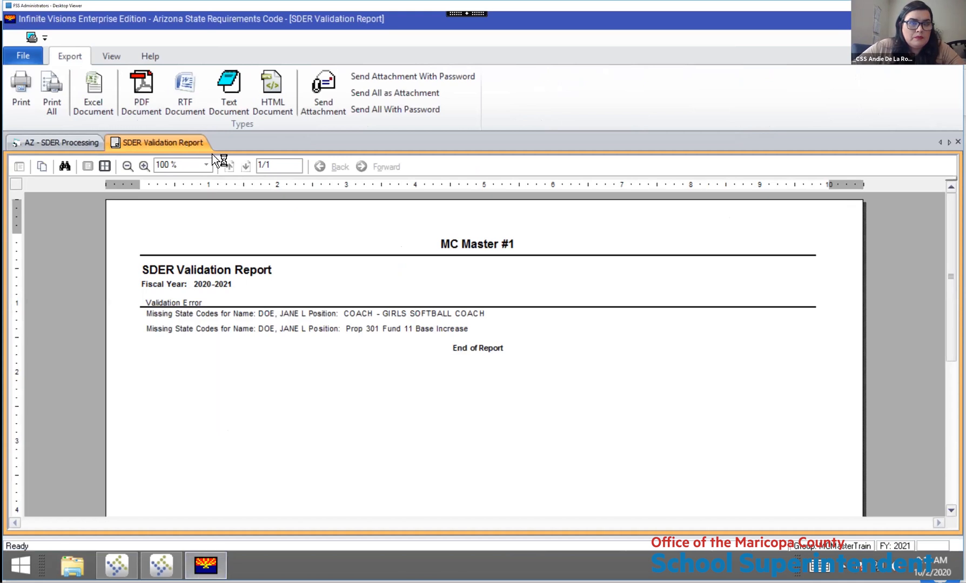
# Create the SDER report data with report name SDER 2021 and effective date 10/01/2020
pyautogui.click(85, 105)
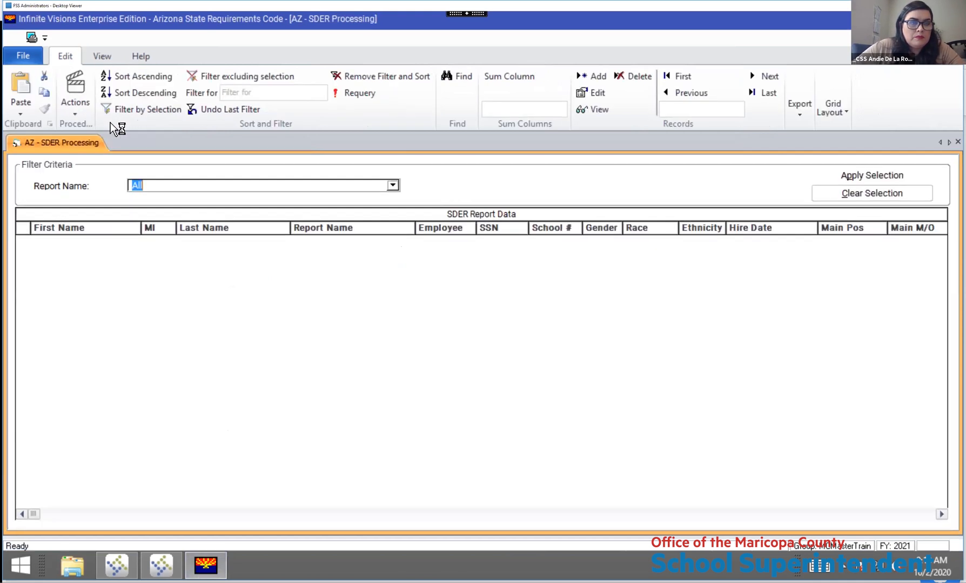
pyautogui.click(118, 128)
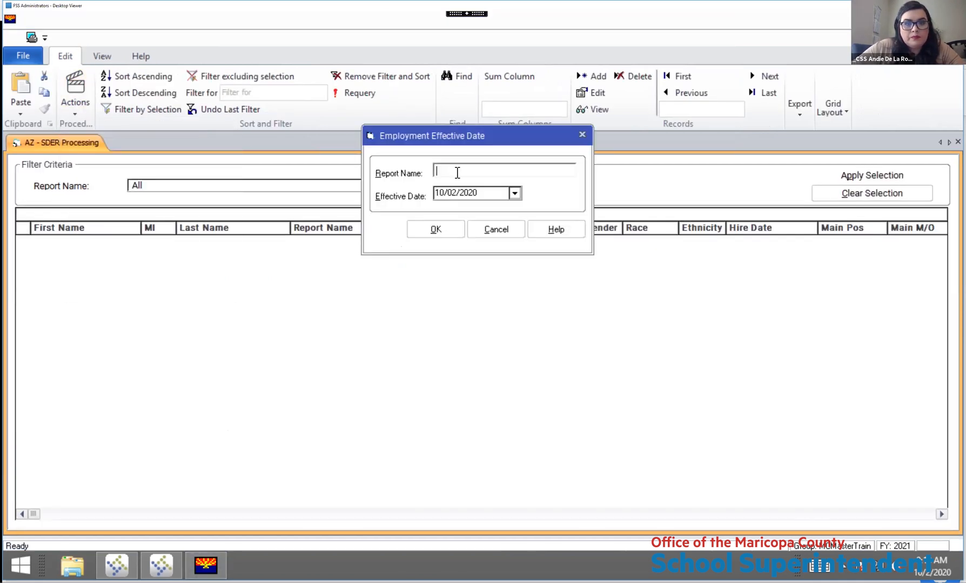
pyautogui.write('SDER 2021')
pyautogui.click(454, 194)
pyautogui.write('01')
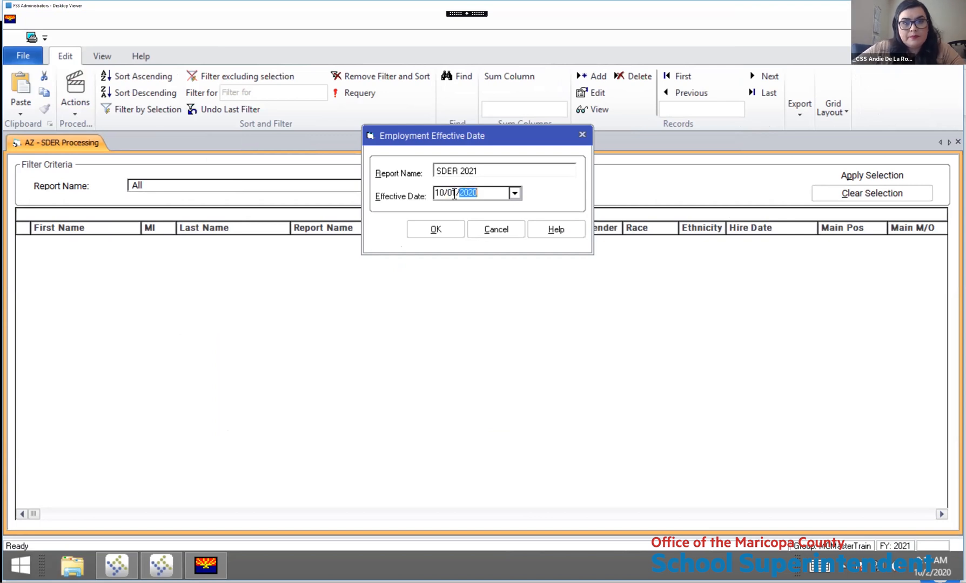
pyautogui.click(435, 230)
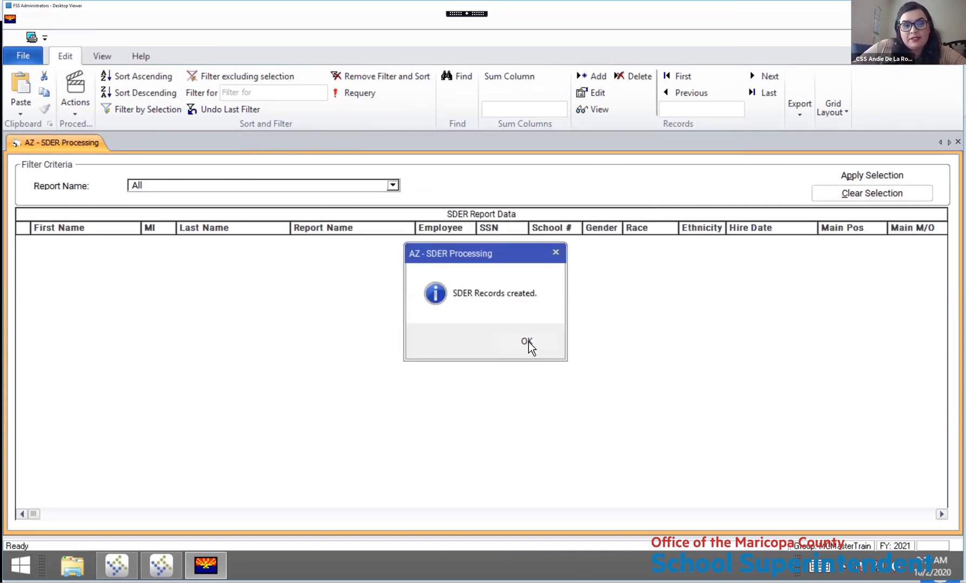
pyautogui.click(527, 342)
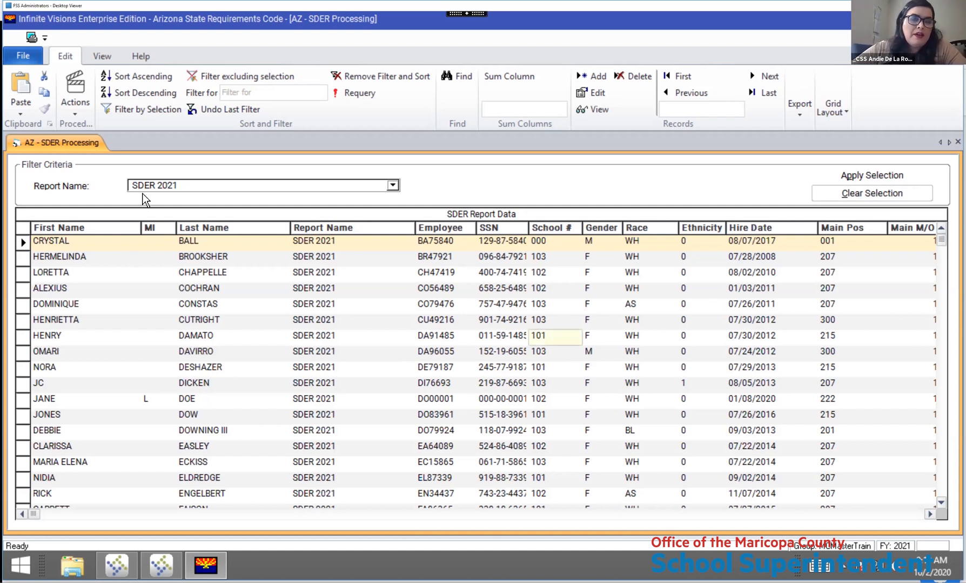
# Validate the SDER 2021 data by error type
pyautogui.click(79, 108)
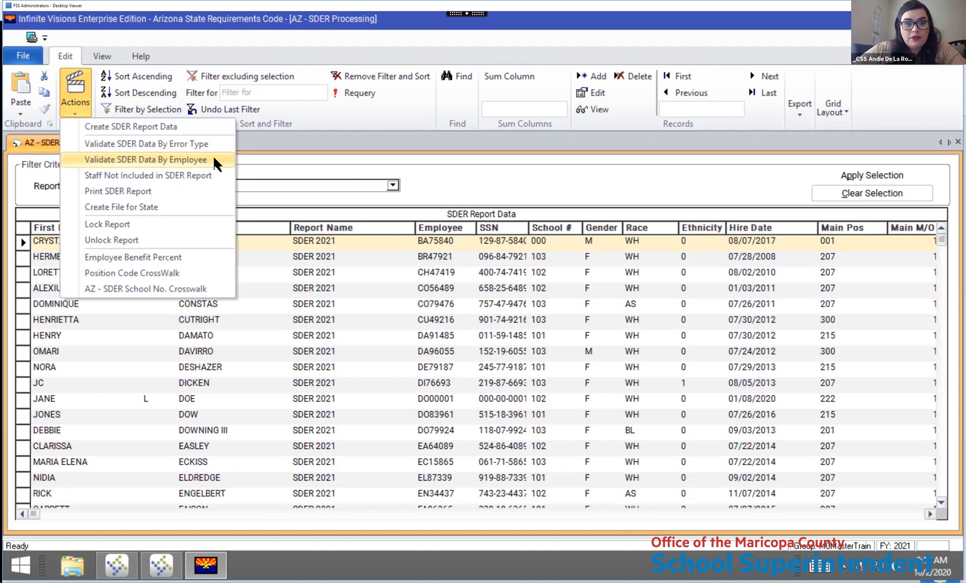
pyautogui.click(216, 145)
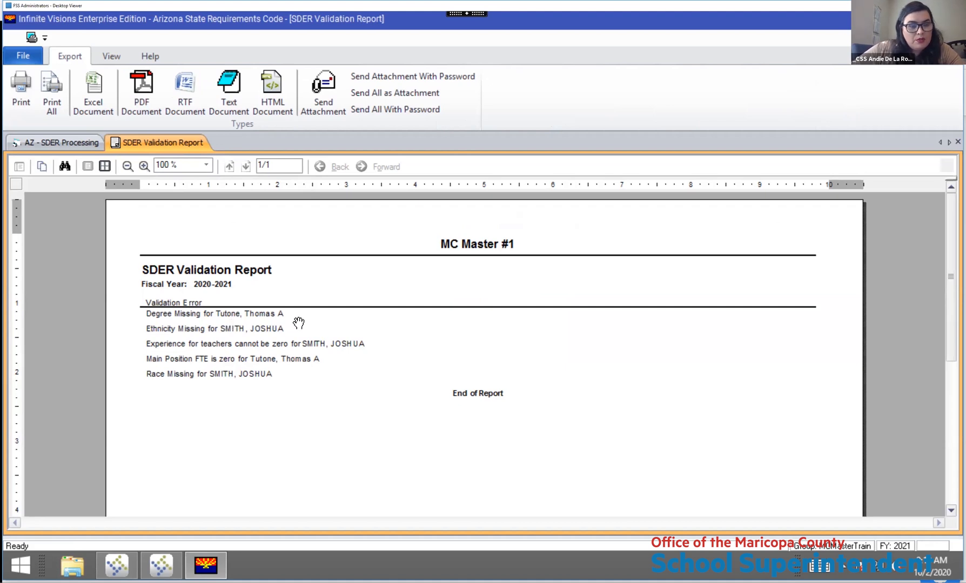
# Switch to the MCMasterTrain window and open Employee Education under Human Resources, Employee Demographics
pyautogui.moveTo(161, 566)
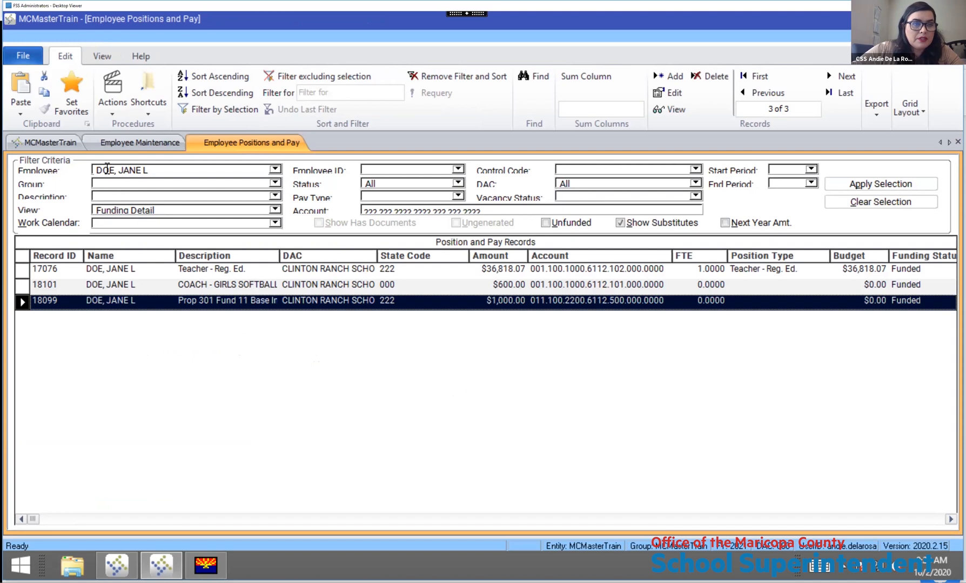
pyautogui.click(127, 143)
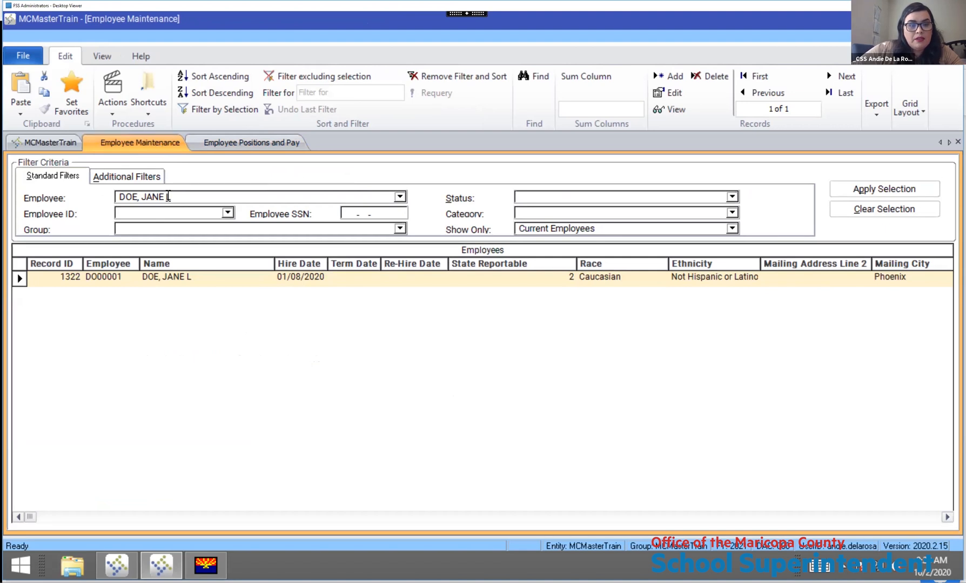
pyautogui.click(111, 107)
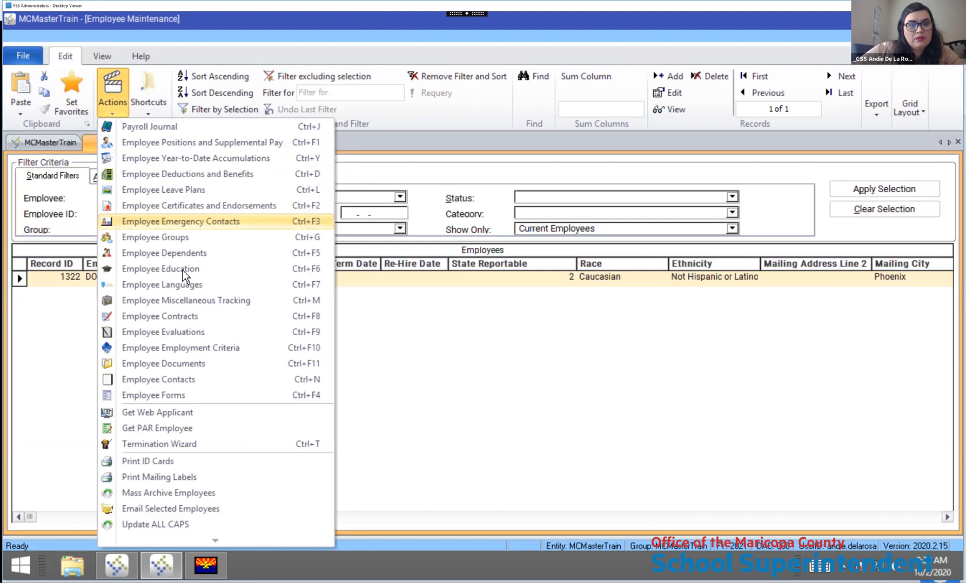
pyautogui.click(519, 390)
pyautogui.click(63, 145)
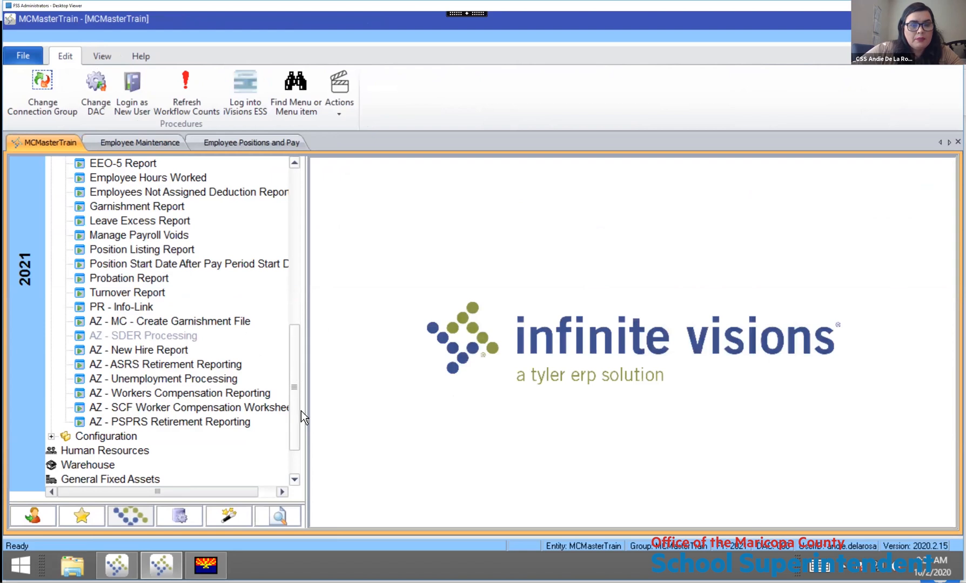
pyautogui.scroll(-2, 150, 395)
pyautogui.doubleClick(121, 397)
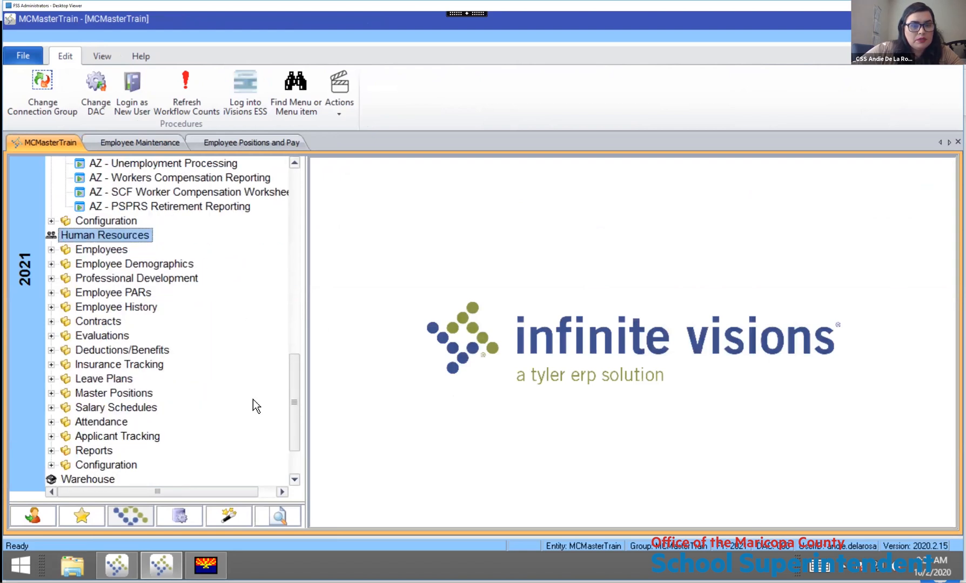
pyautogui.doubleClick(130, 268)
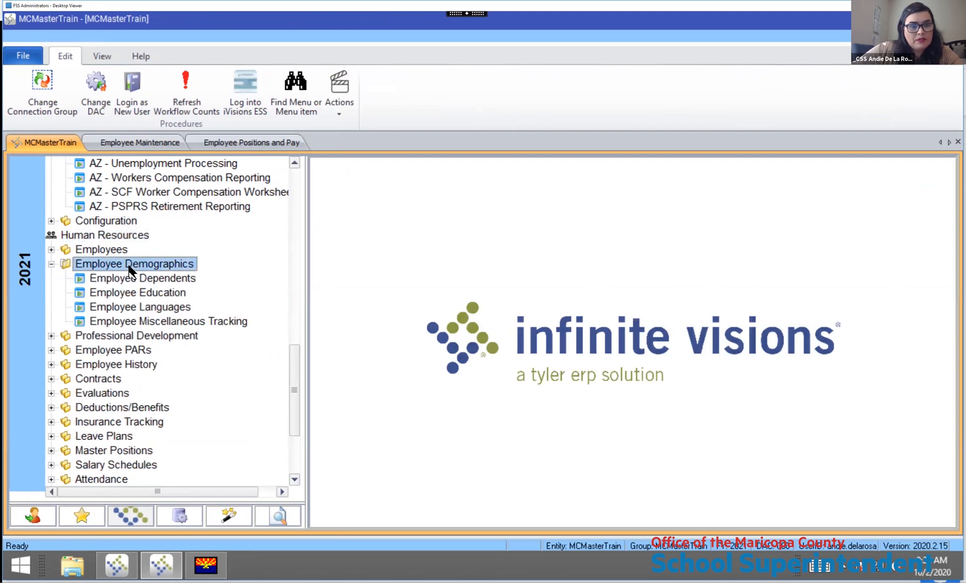
pyautogui.doubleClick(159, 293)
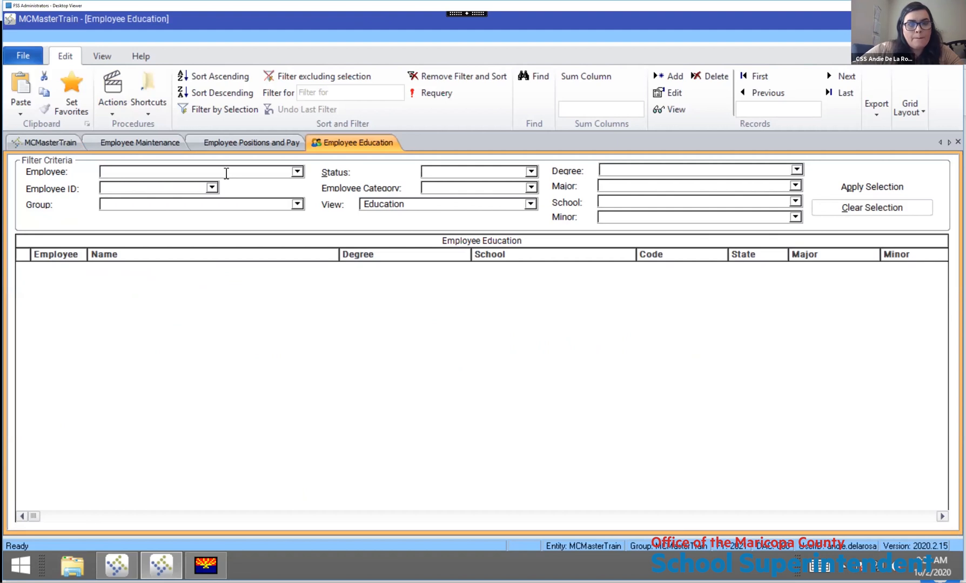
# View the sample employee's education record, check the SDER validation report for the missing degree error and return to Employee Education
pyautogui.click(227, 173)
pyautogui.write('DOE, JANE L')
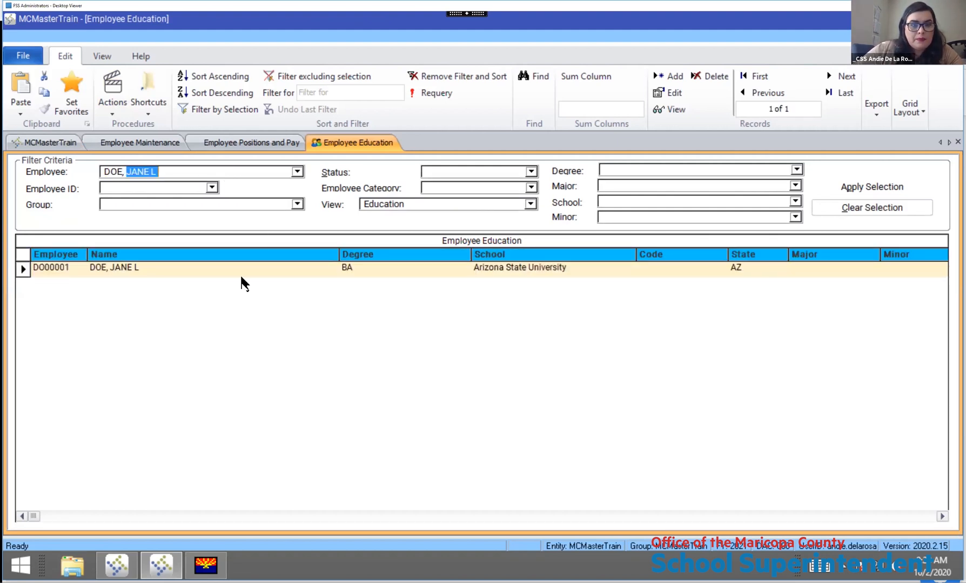
pyautogui.click(206, 565)
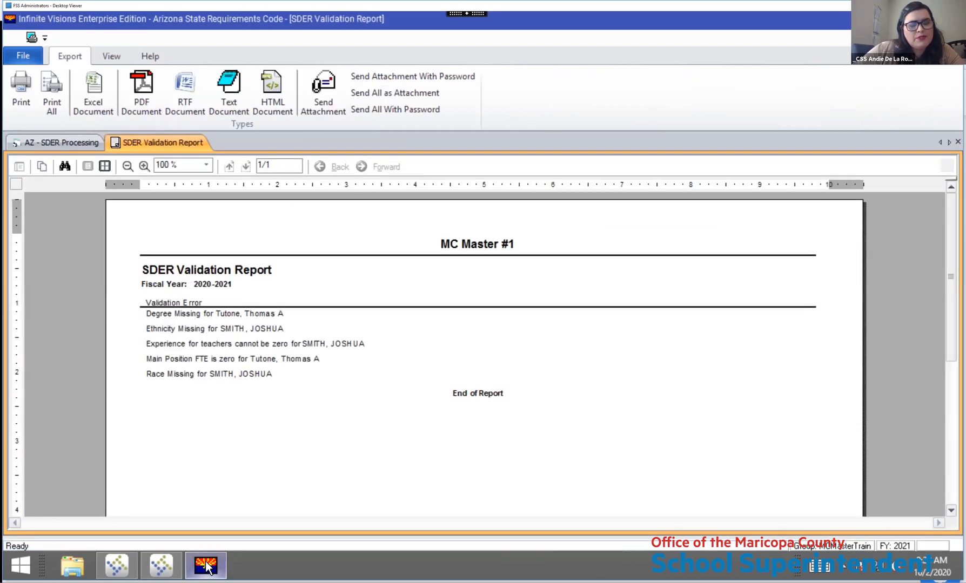
pyautogui.click(207, 563)
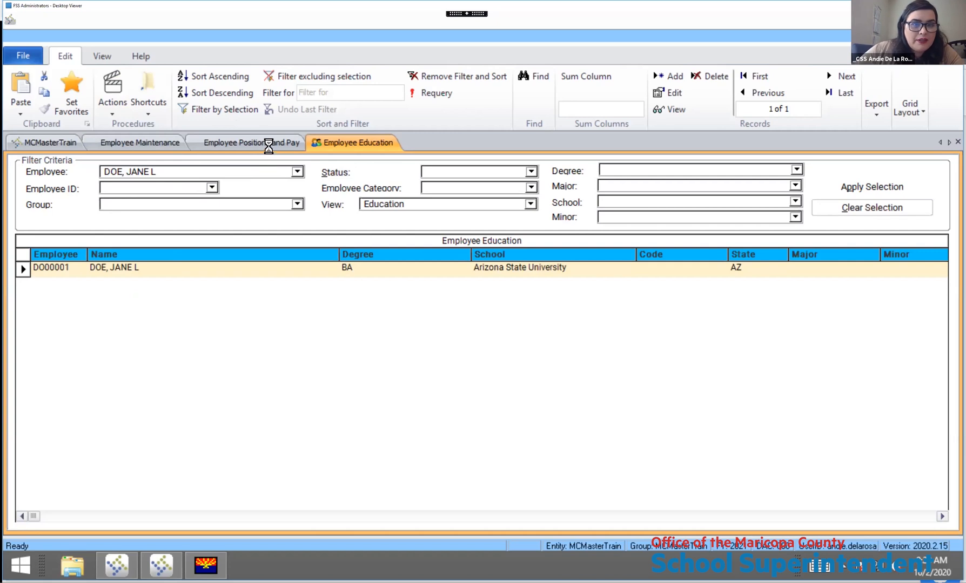
# Filter the education records by the employee with the missing degree and start a new education record for that employee
pyautogui.click(237, 172)
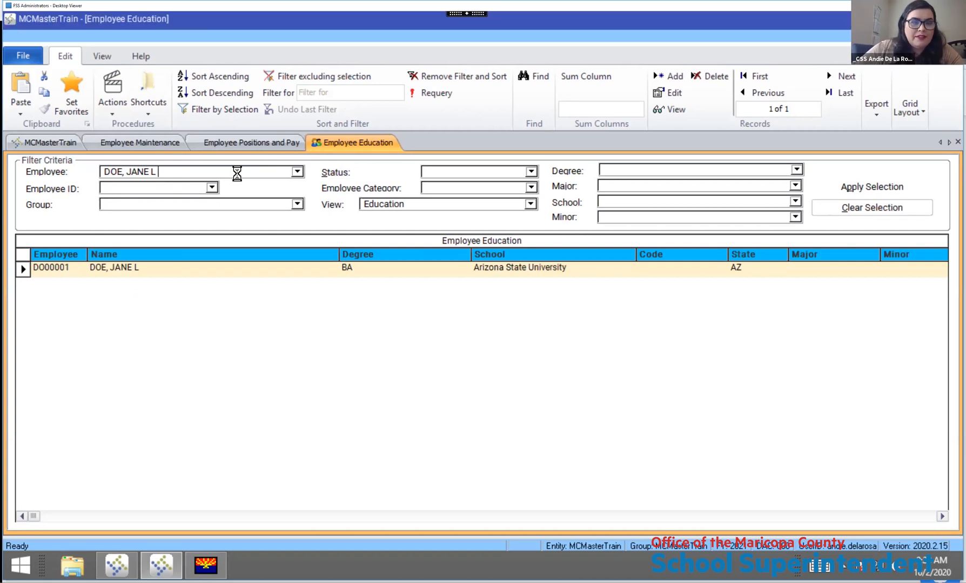
pyautogui.write('TUTOne, Thomas Andrew')
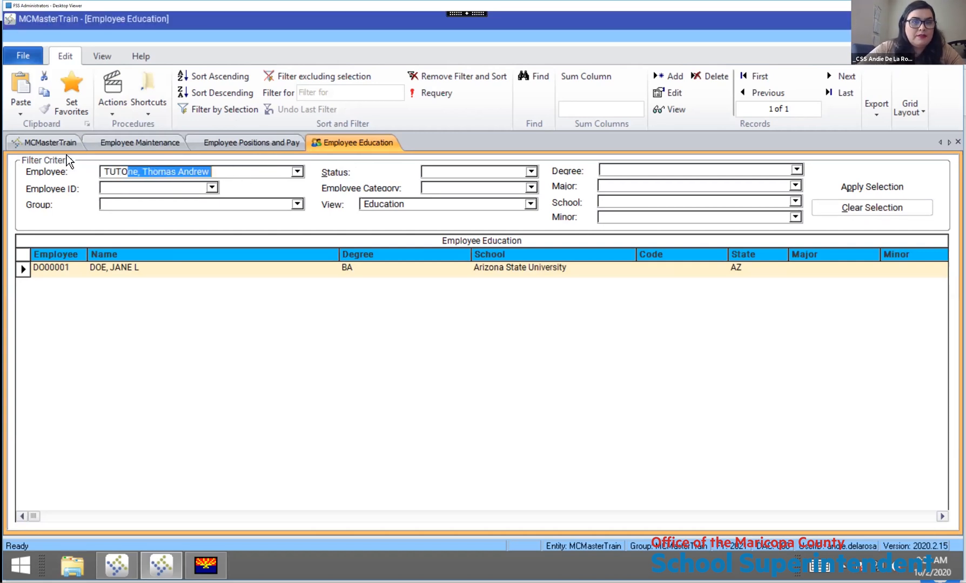
pyautogui.rightClick(423, 320)
pyautogui.click(454, 277)
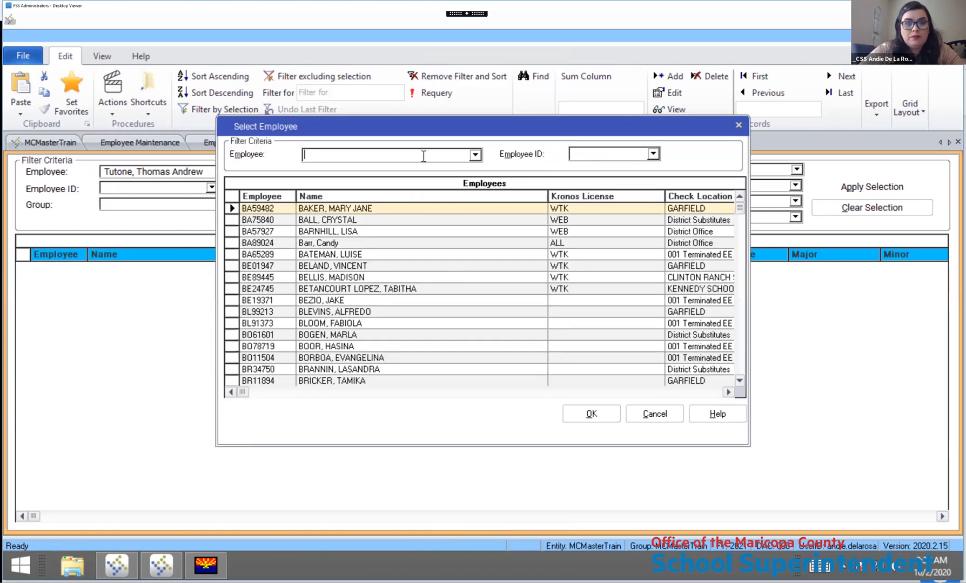
pyautogui.write('TUTONe, Thomas Andrew')
pyautogui.click(611, 388)
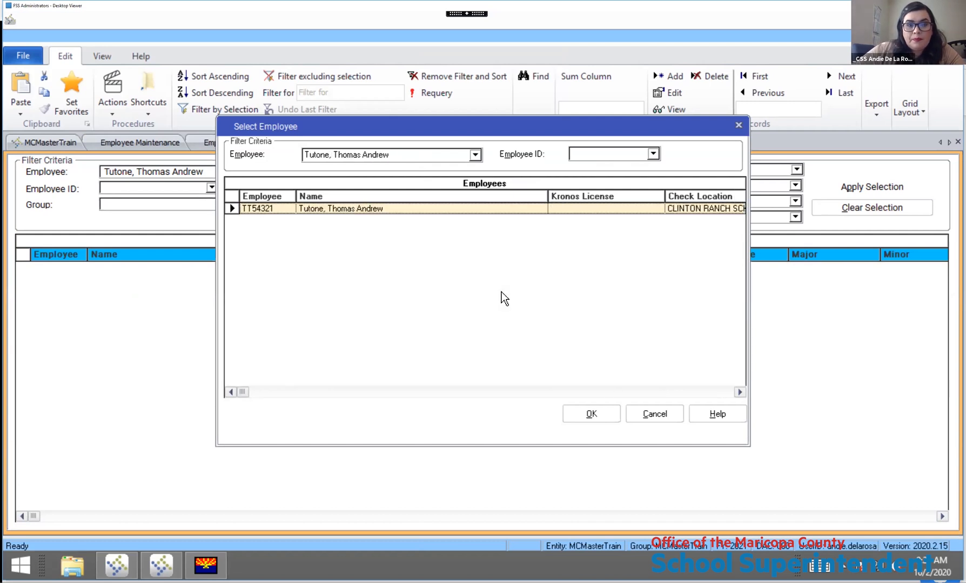
pyautogui.doubleClick(470, 210)
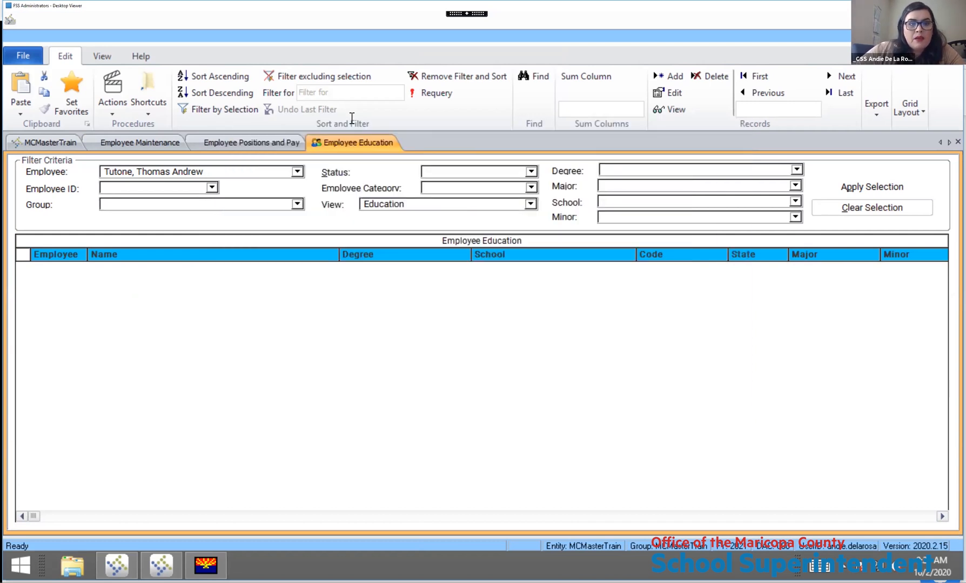
# Set the new record's degree to BA and school to Arizona State University, and save it with the form closing after the update
pyautogui.click(413, 104)
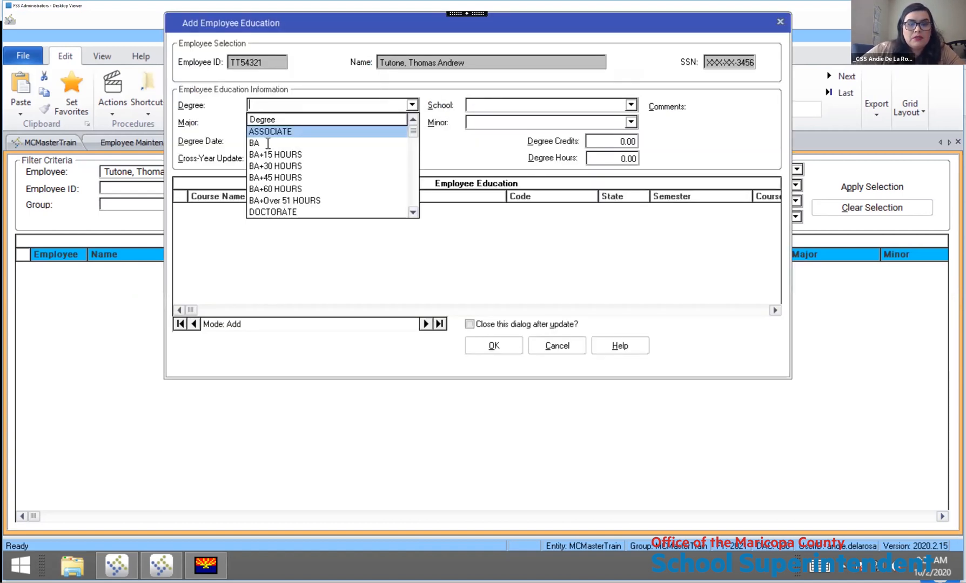
pyautogui.click(267, 143)
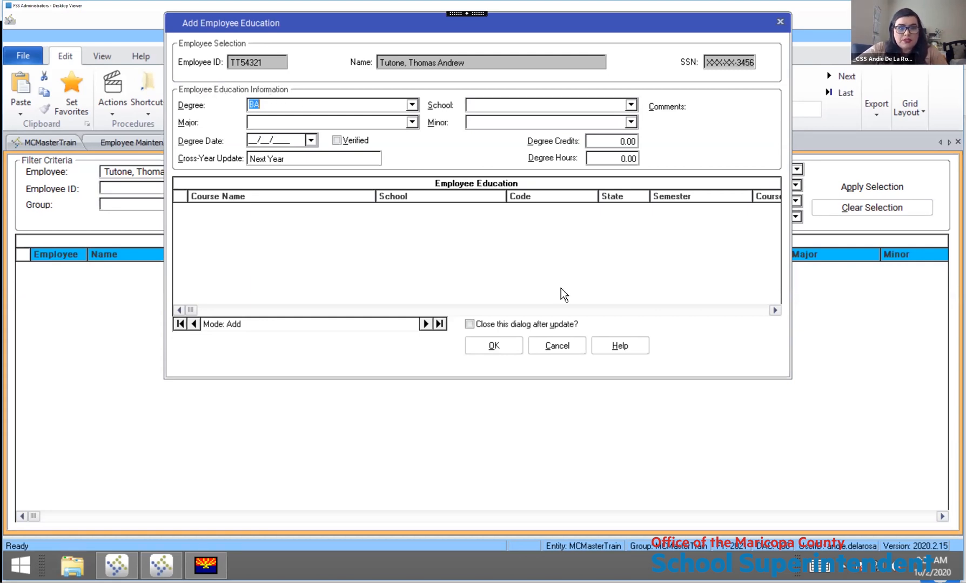
pyautogui.click(526, 324)
pyautogui.click(494, 346)
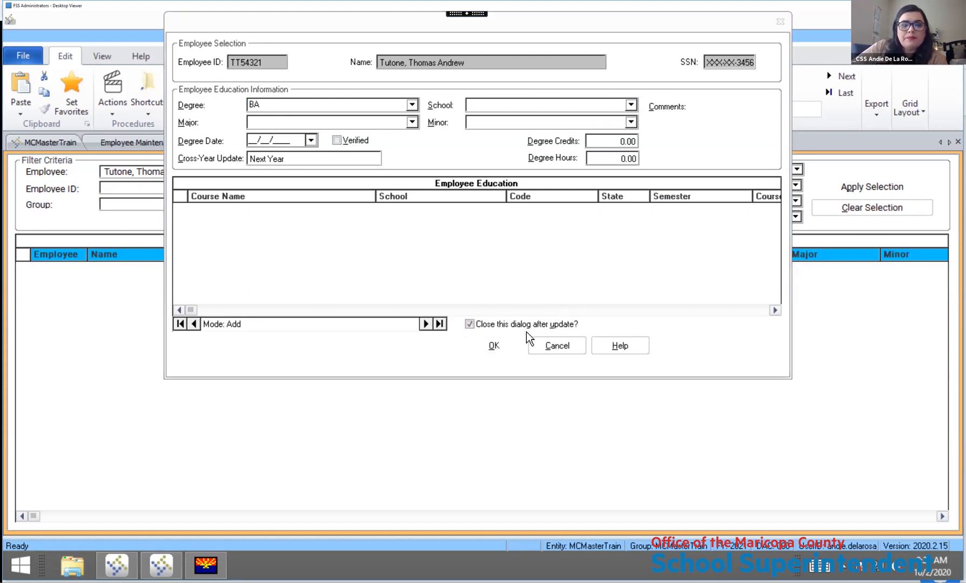
pyautogui.click(529, 340)
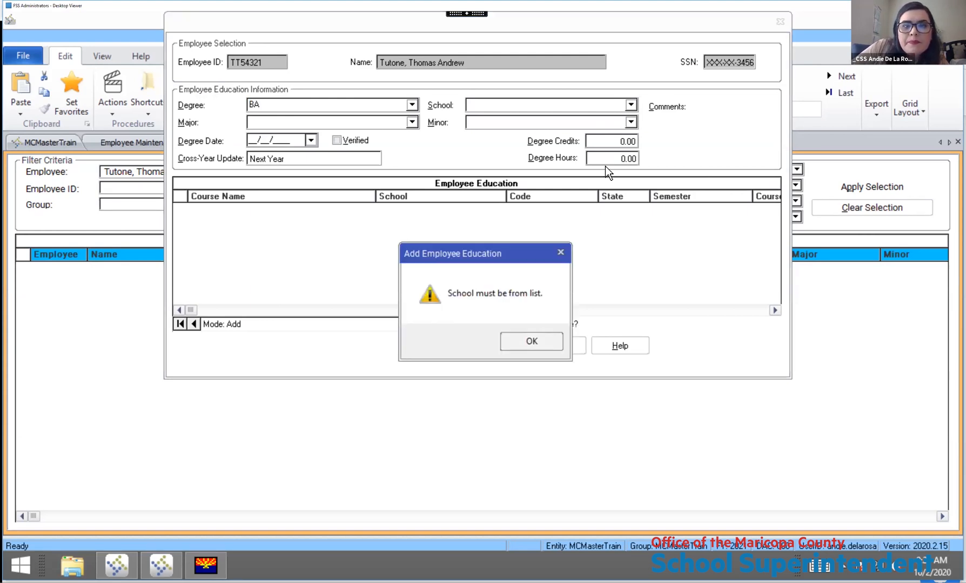
pyautogui.click(631, 106)
pyautogui.click(519, 189)
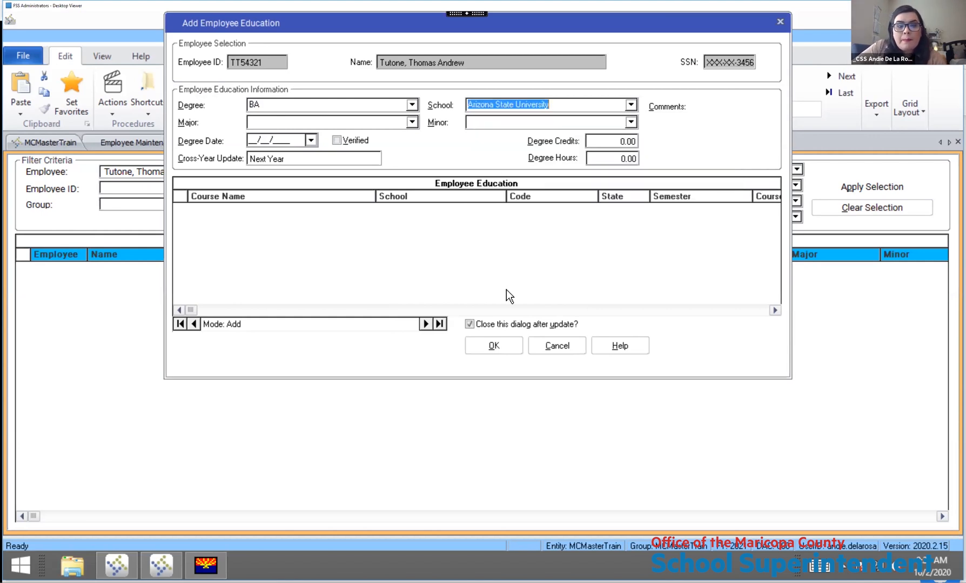
pyautogui.click(484, 349)
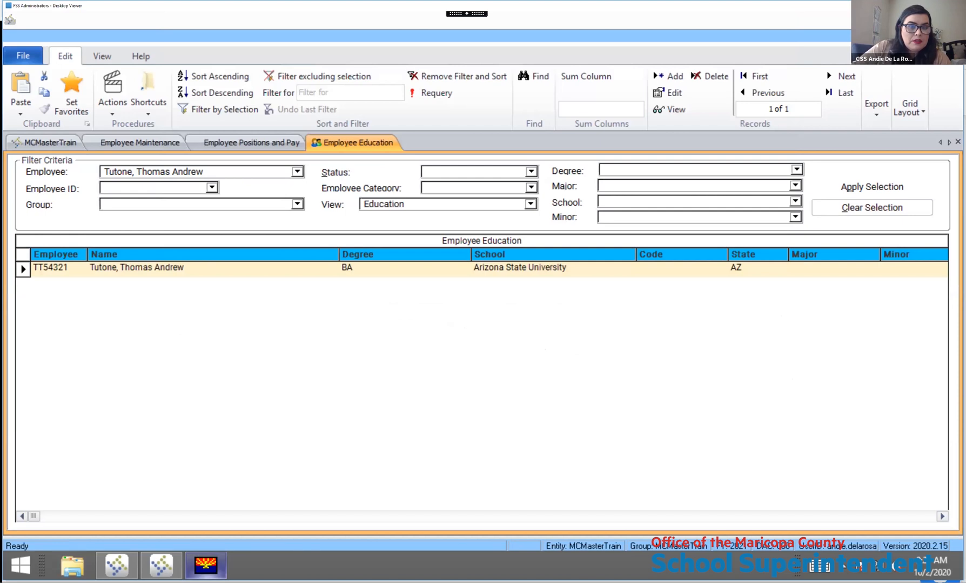
# Review the remaining errors in the SDER validation report
pyautogui.moveTo(205, 564)
pyautogui.click(229, 518)
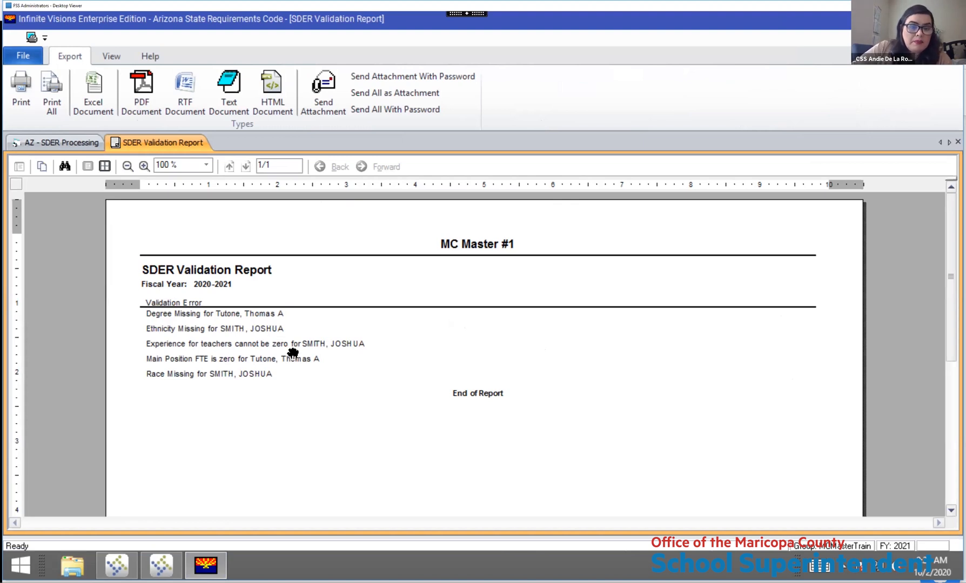
pyautogui.moveTo(205, 565)
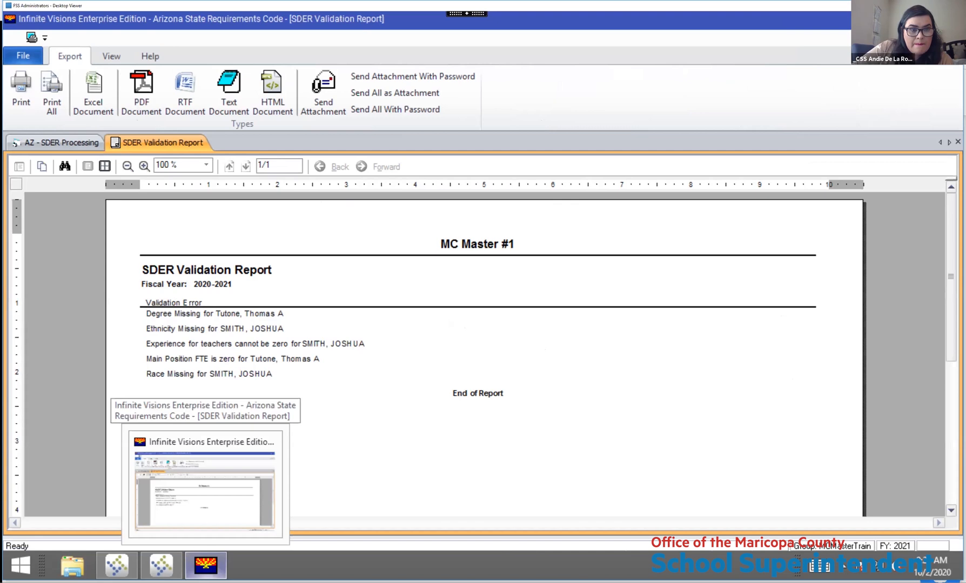
# Filter Employee Maintenance by the employee with missing race, ethnicity and experience, and open that employee's Dates / Demographics for editing
pyautogui.click(161, 564)
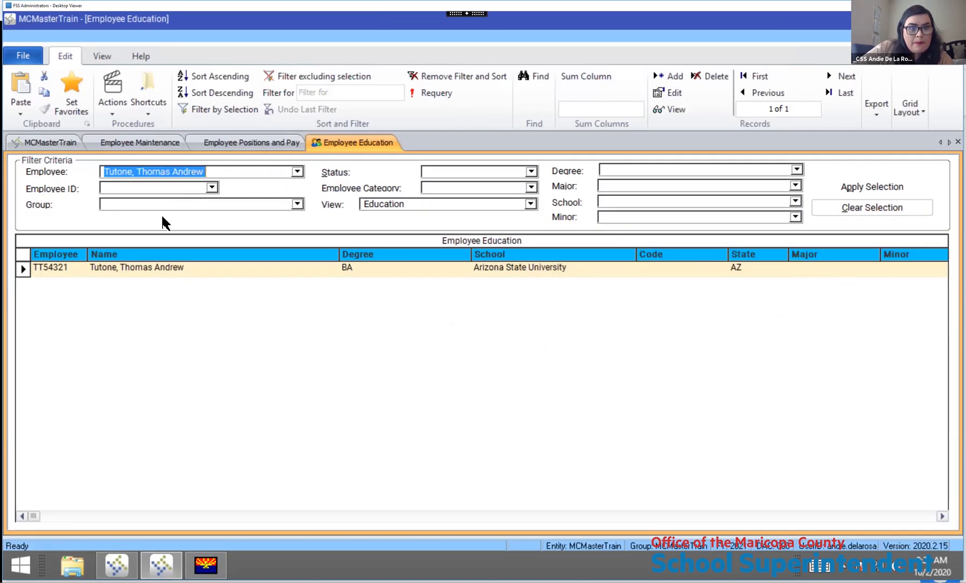
pyautogui.click(157, 146)
pyautogui.click(188, 198)
pyautogui.write('SM')
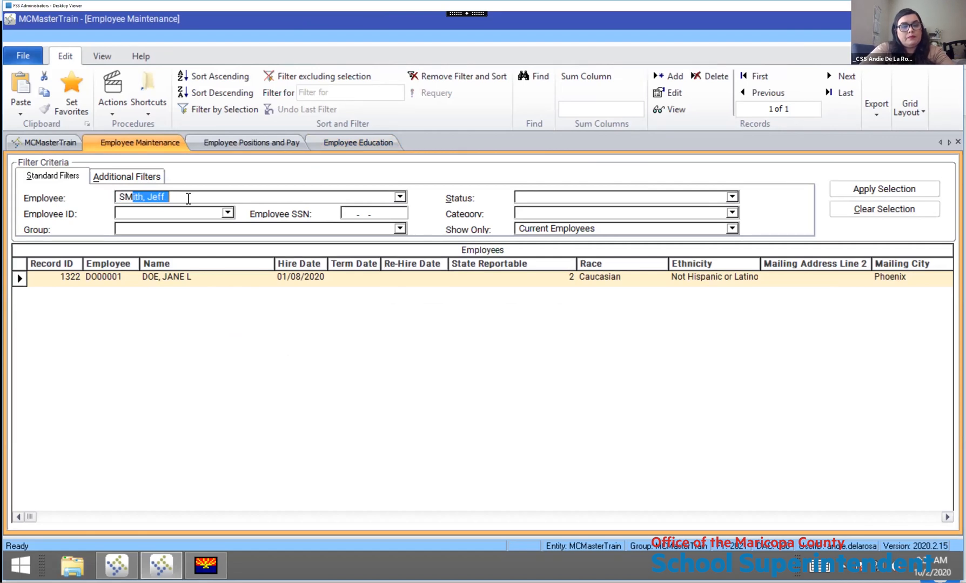
pyautogui.write('ITH, JOSHUA')
pyautogui.press('Tab')
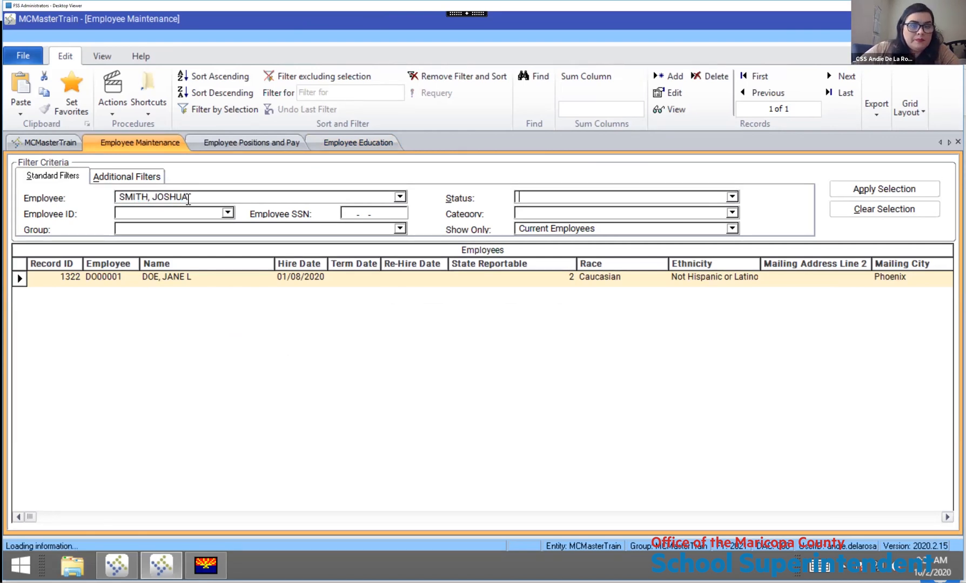
pyautogui.doubleClick(365, 281)
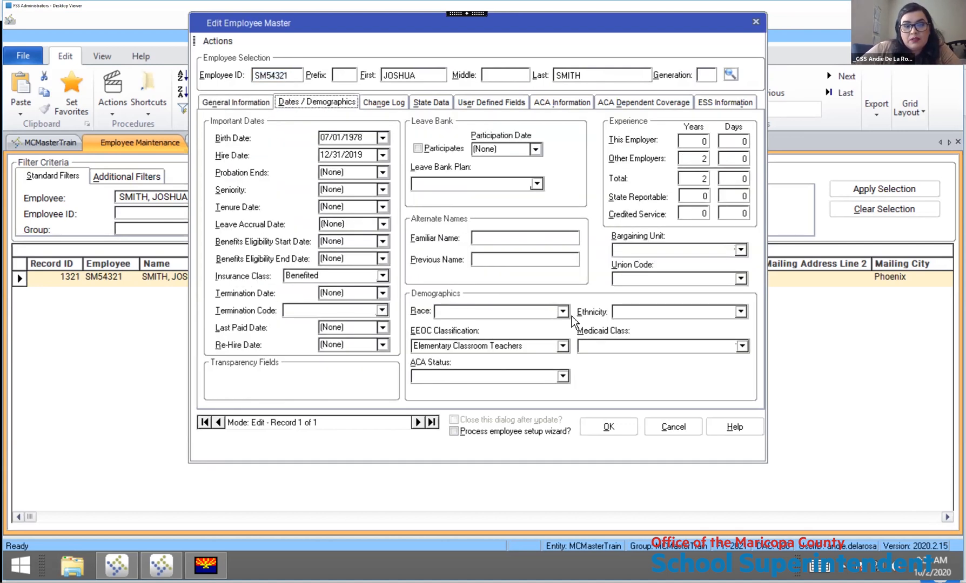
# Set the employee's race to Caucasian and ethnicity to Not Hispanic or Latino, and save with SDER as the reason for change
pyautogui.click(563, 312)
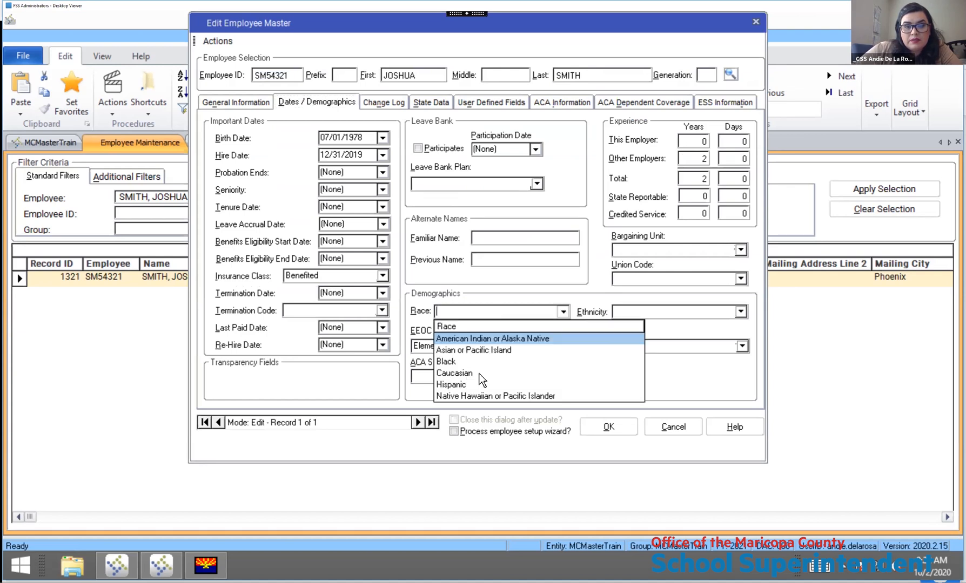
pyautogui.click(742, 312)
pyautogui.click(683, 352)
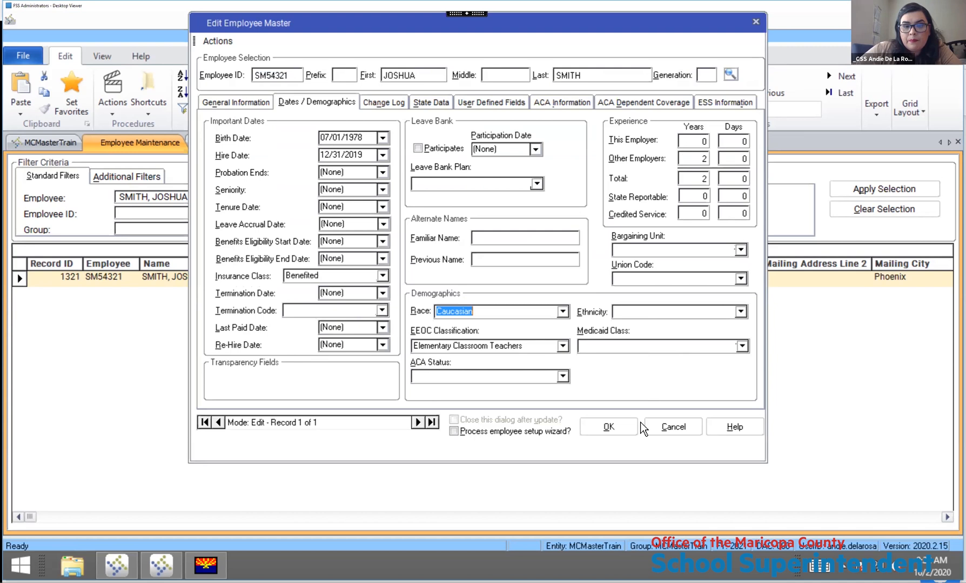
pyautogui.click(597, 424)
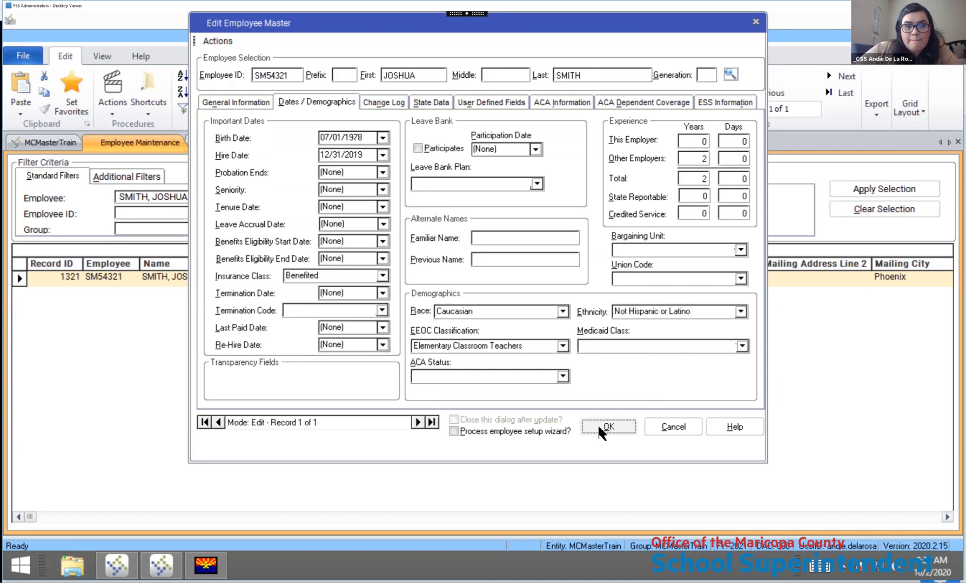
pyautogui.write('SDER')
pyautogui.click(559, 331)
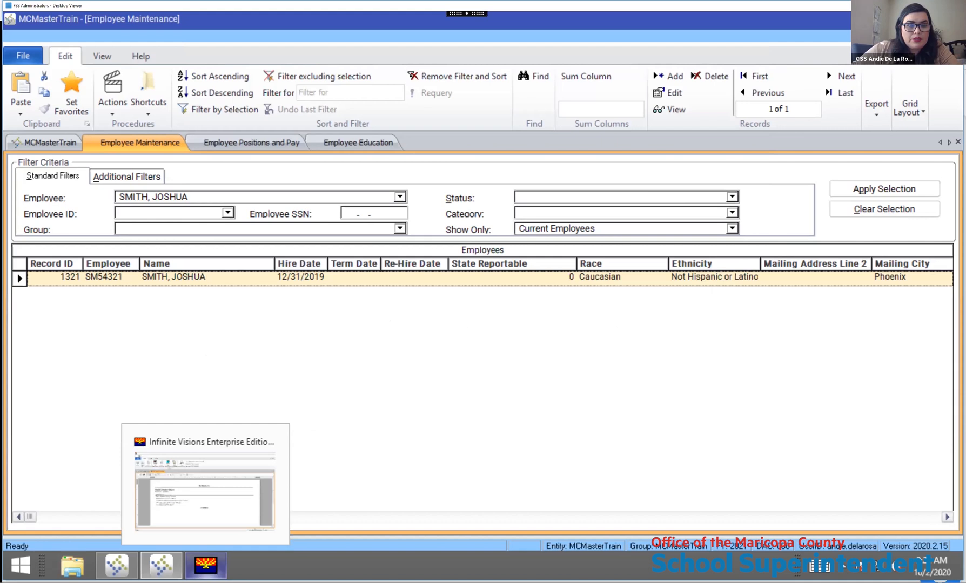
# Check the validation report for the zero experience error, and set the same employee's This Employer and State Reportable experience to 1 year each
pyautogui.click(206, 565)
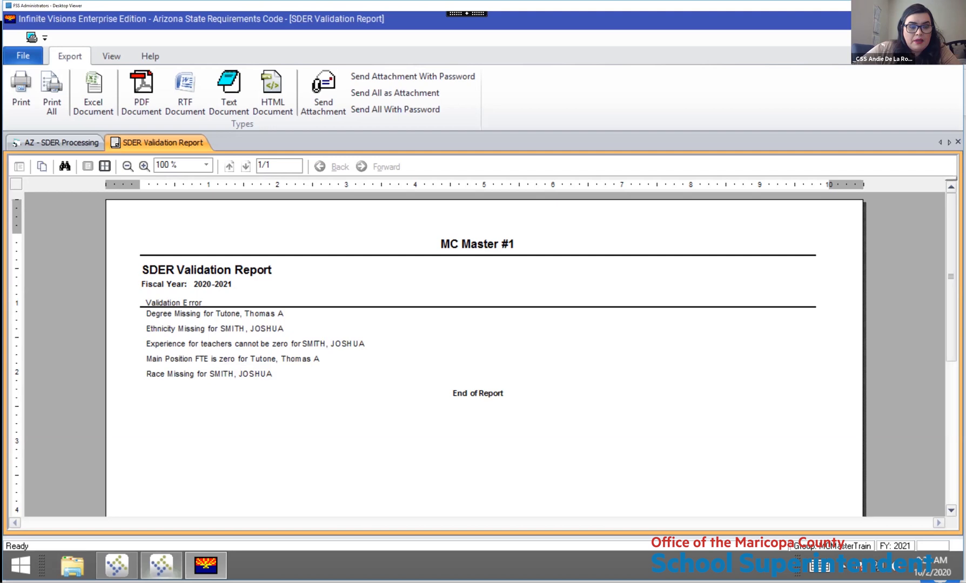
pyautogui.click(161, 565)
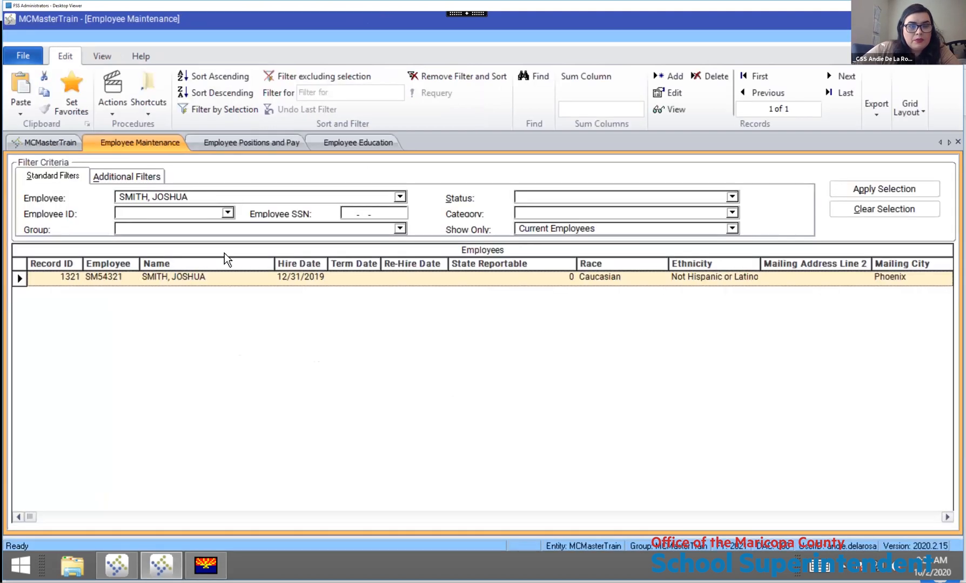
pyautogui.doubleClick(227, 278)
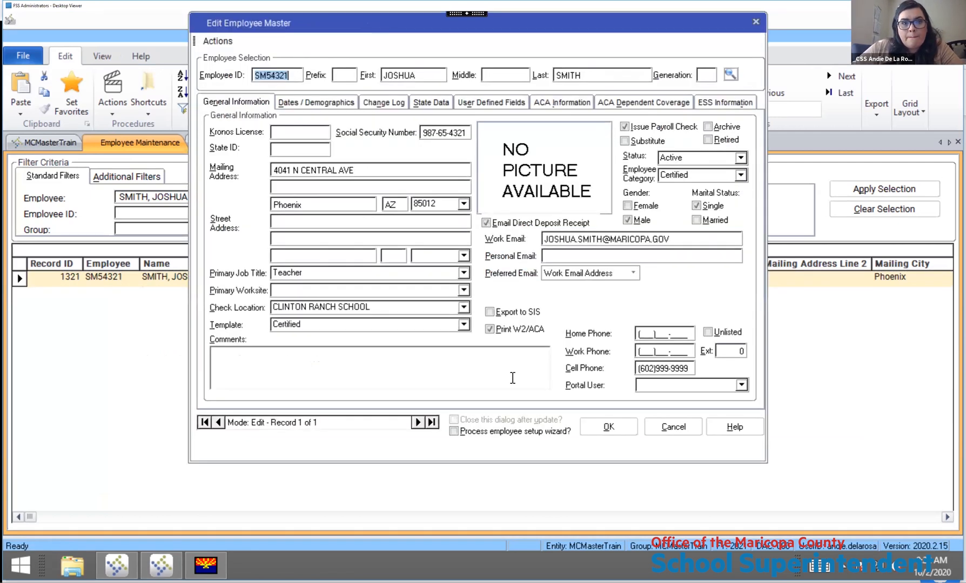
pyautogui.click(317, 103)
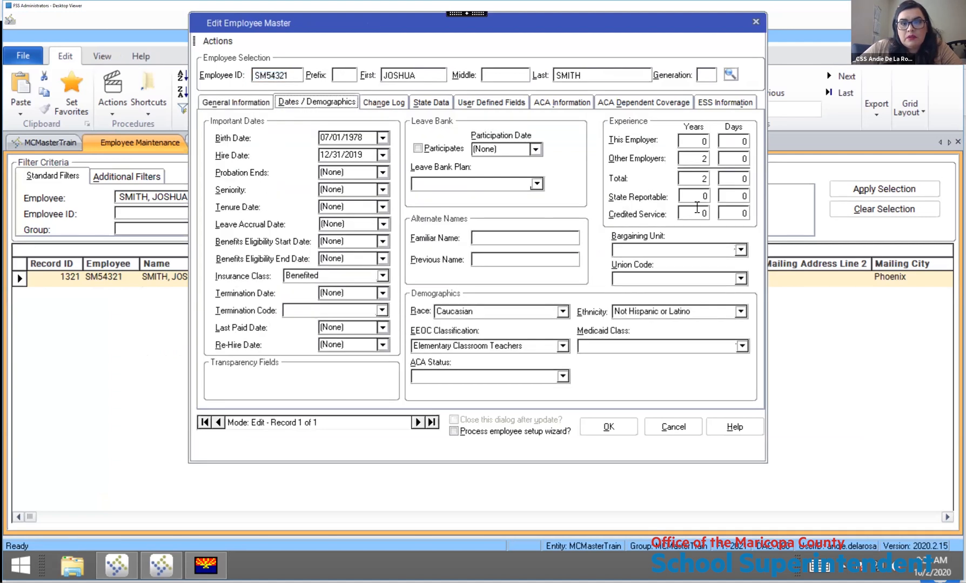
pyautogui.click(702, 143)
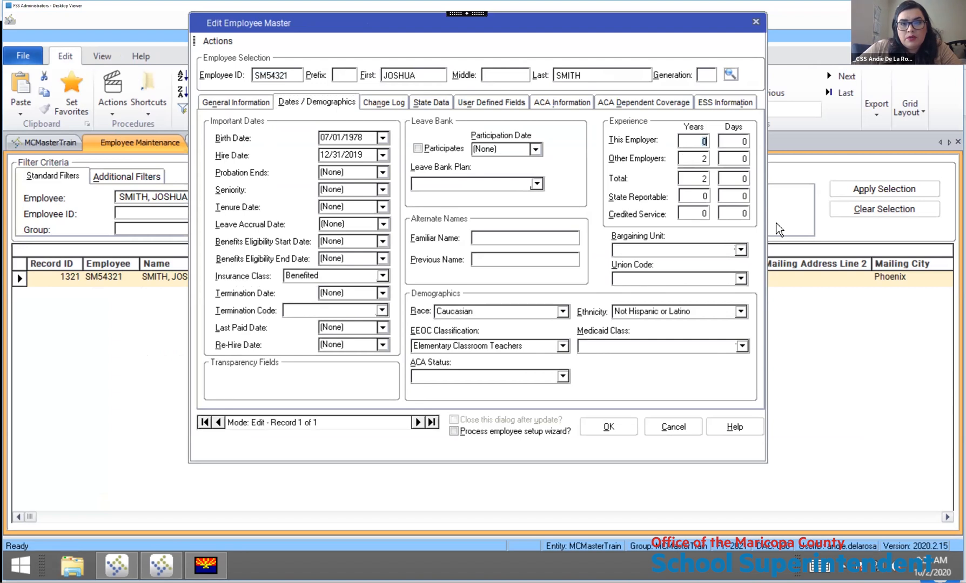
pyautogui.write('1')
pyautogui.press('Tab')
pyautogui.press('Tab')
pyautogui.write('1')
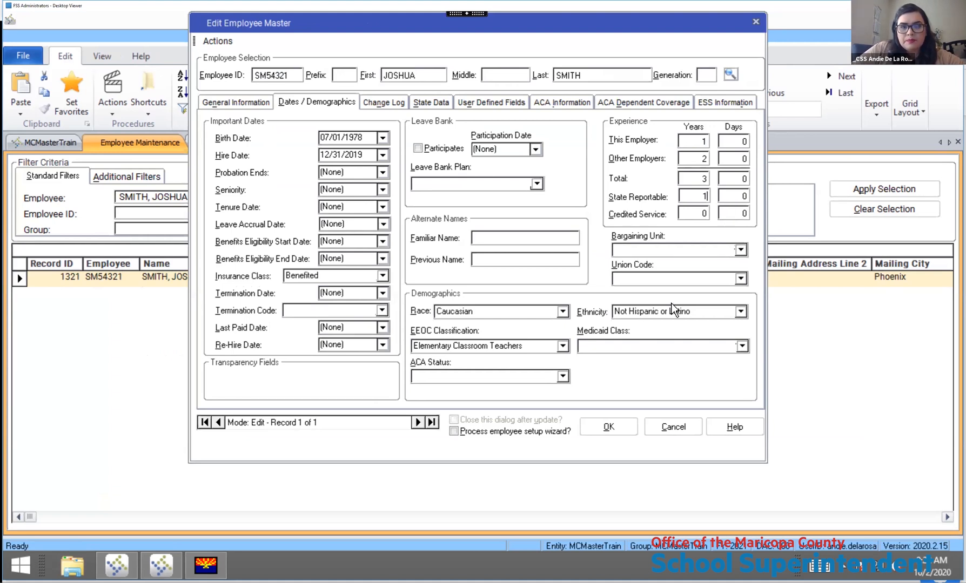
# Save the experience changes with SDER as the reason for change and close the employee record
pyautogui.click(618, 429)
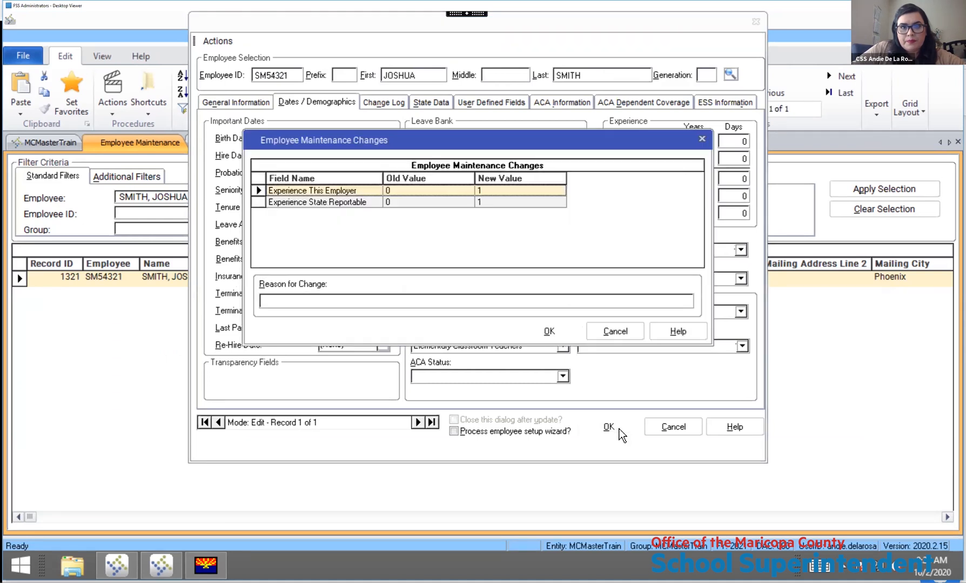
pyautogui.click(535, 301)
pyautogui.write('SDER')
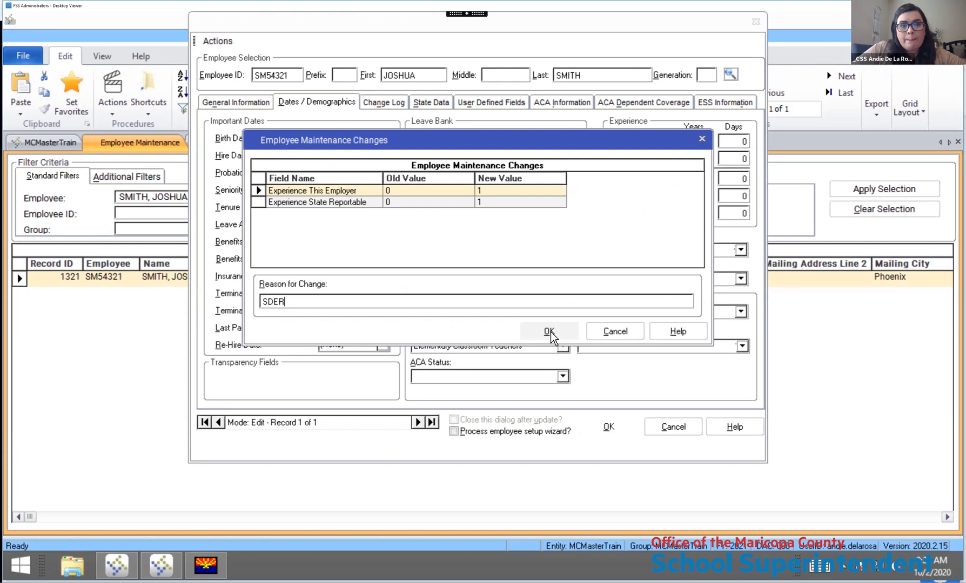
pyautogui.click(550, 332)
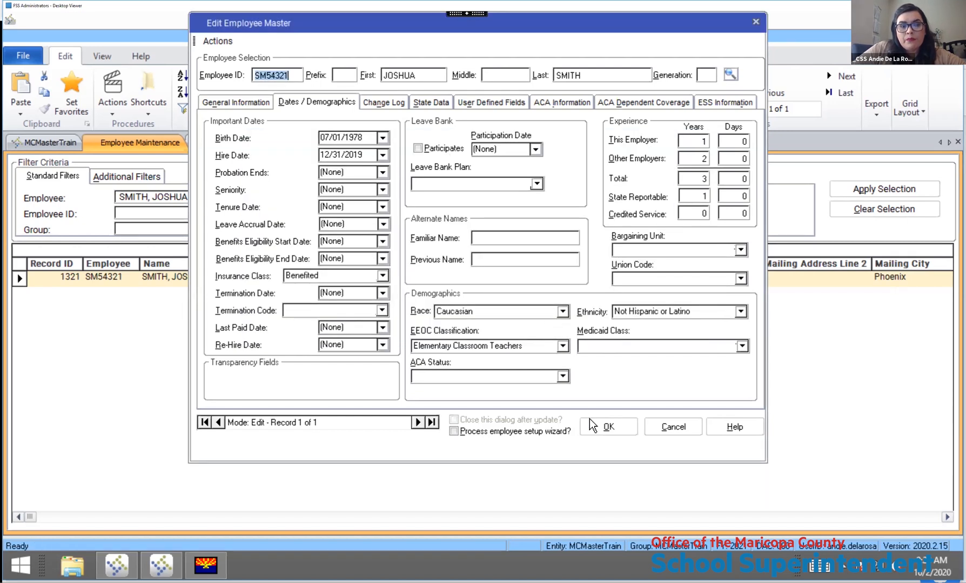
pyautogui.click(589, 418)
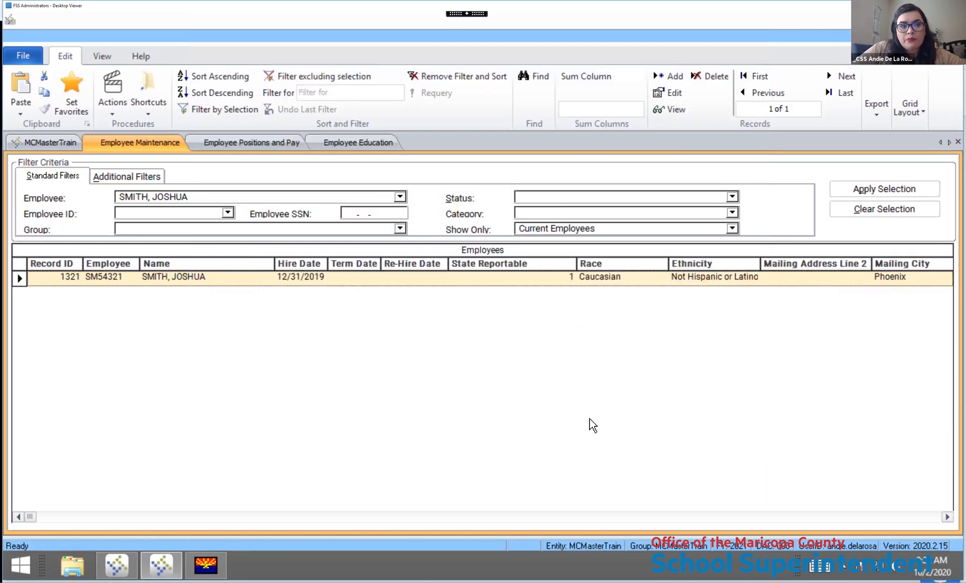
# Check the validation report for the main position FTE error and filter Employee Positions and Pay by the affected employee
pyautogui.click(205, 567)
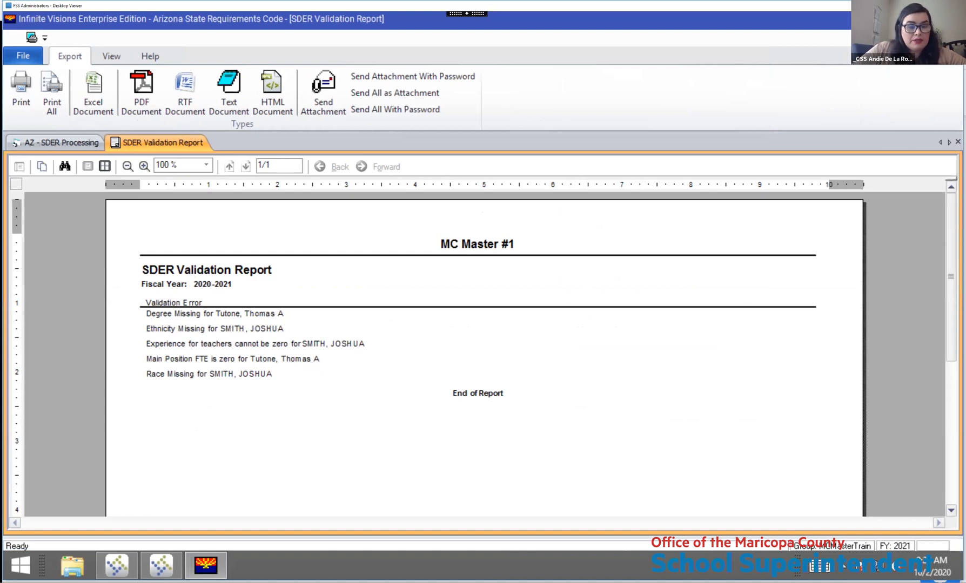
pyautogui.click(161, 565)
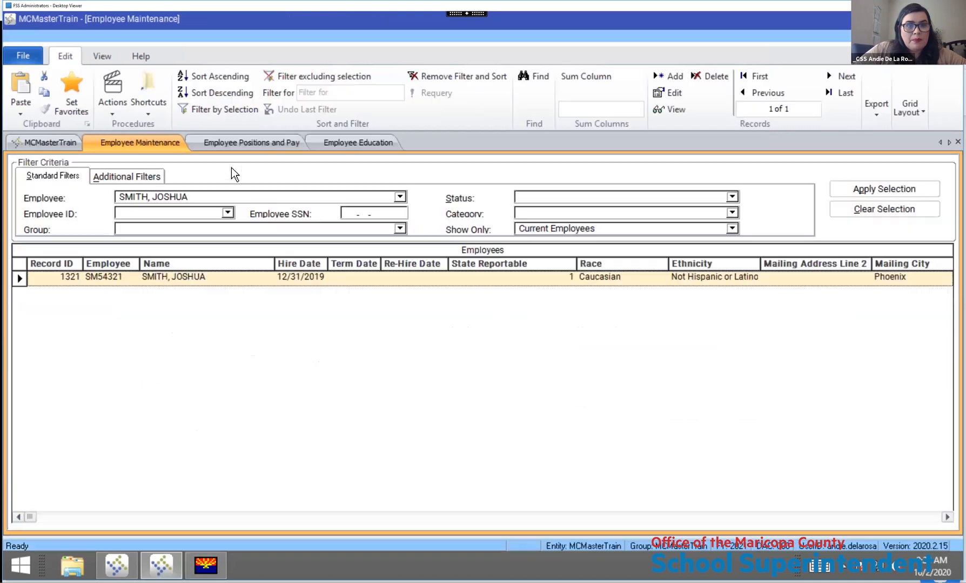
pyautogui.click(244, 141)
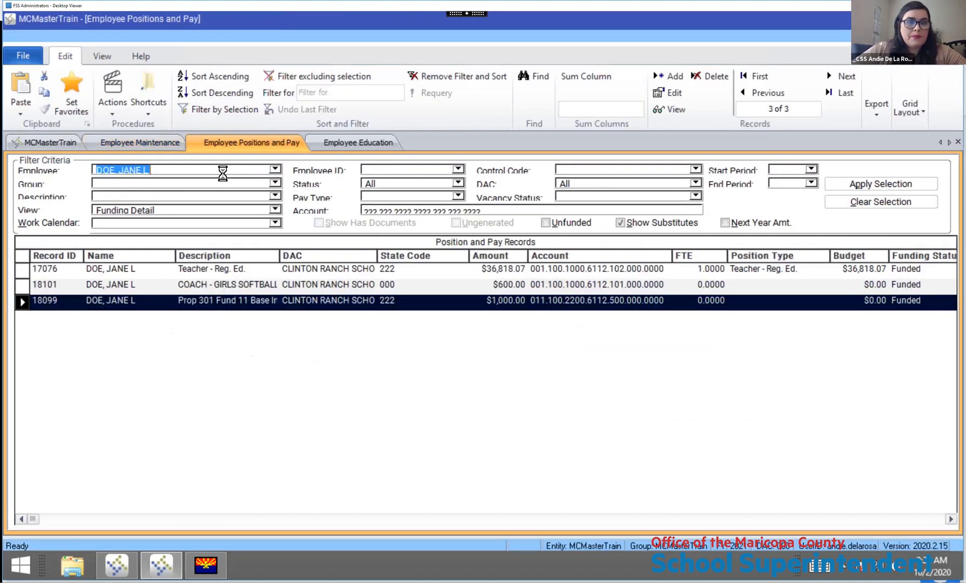
pyautogui.write('TUTONE, Thomas Andrew')
pyautogui.press('Tab')
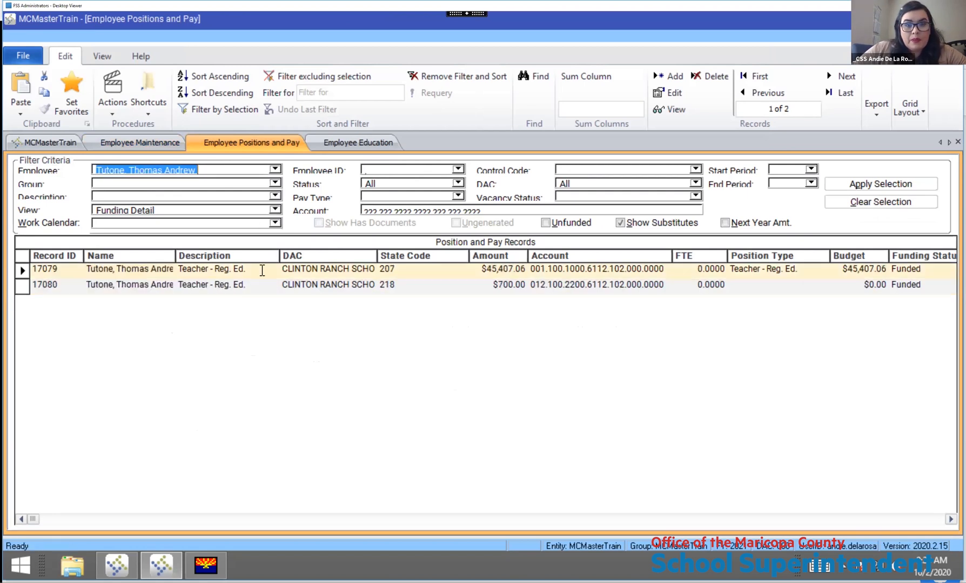
# Set the main Teacher - Reg. Ed. position's FTE to 1 and save it with regenerated pay journal records and the reason SDER
pyautogui.click(227, 269)
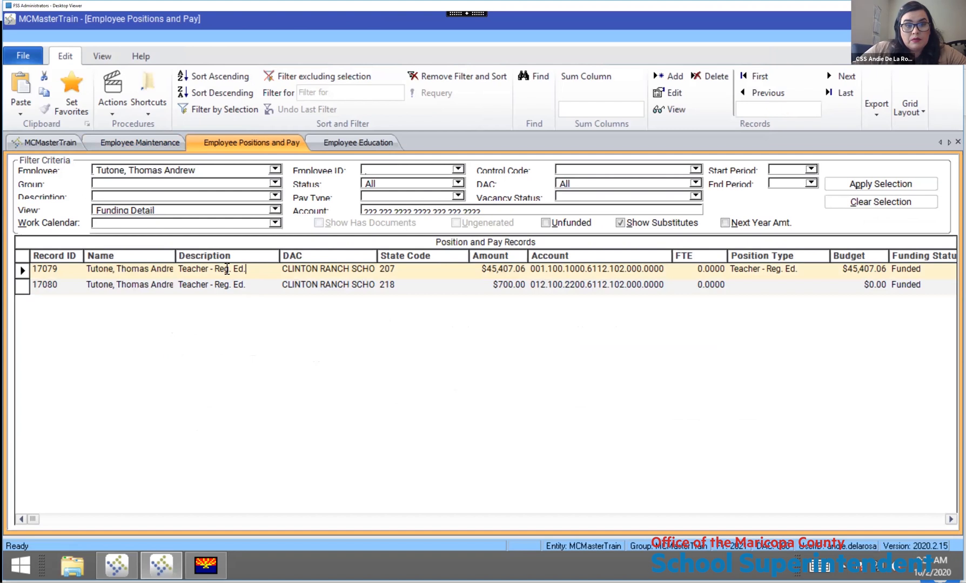
pyautogui.doubleClick(234, 269)
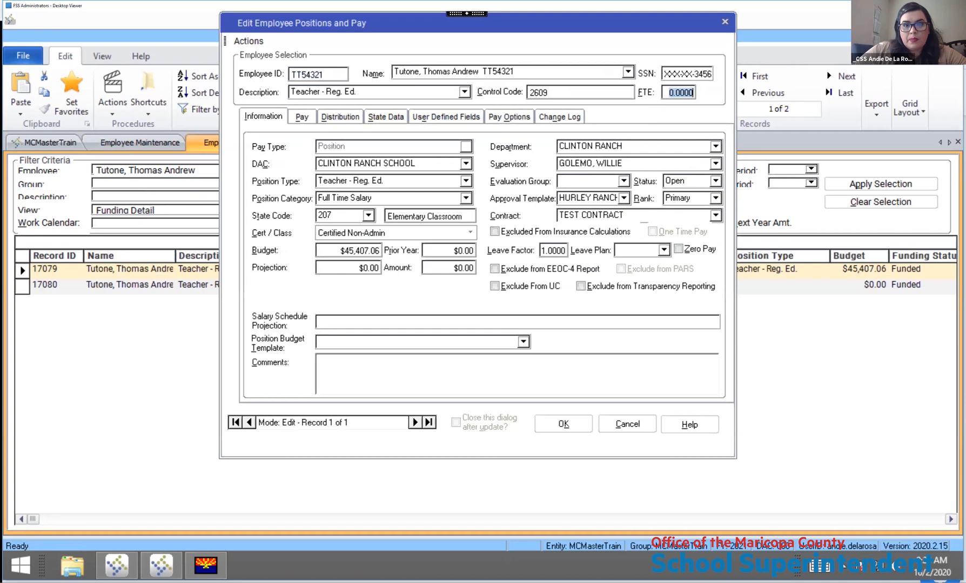
pyautogui.write('1')
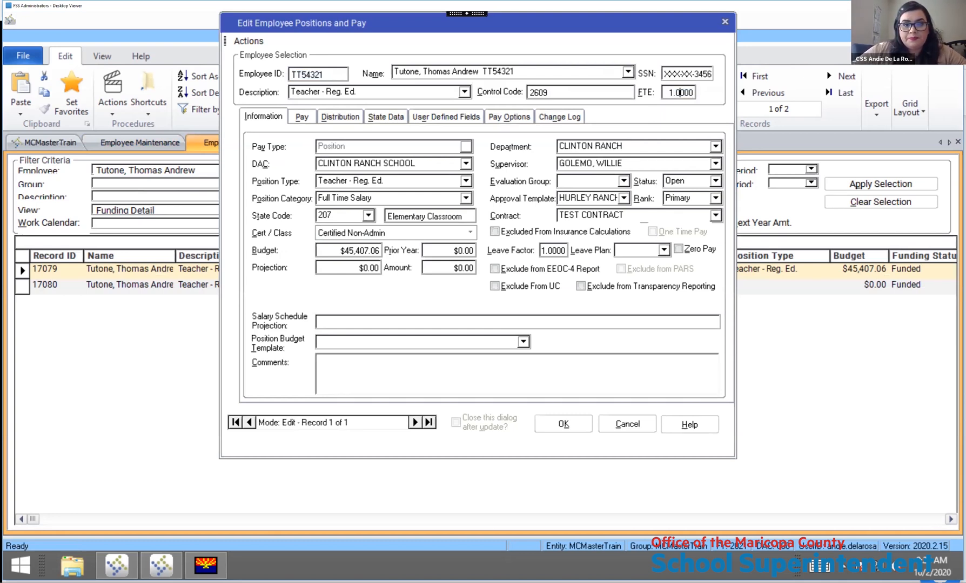
pyautogui.click(563, 425)
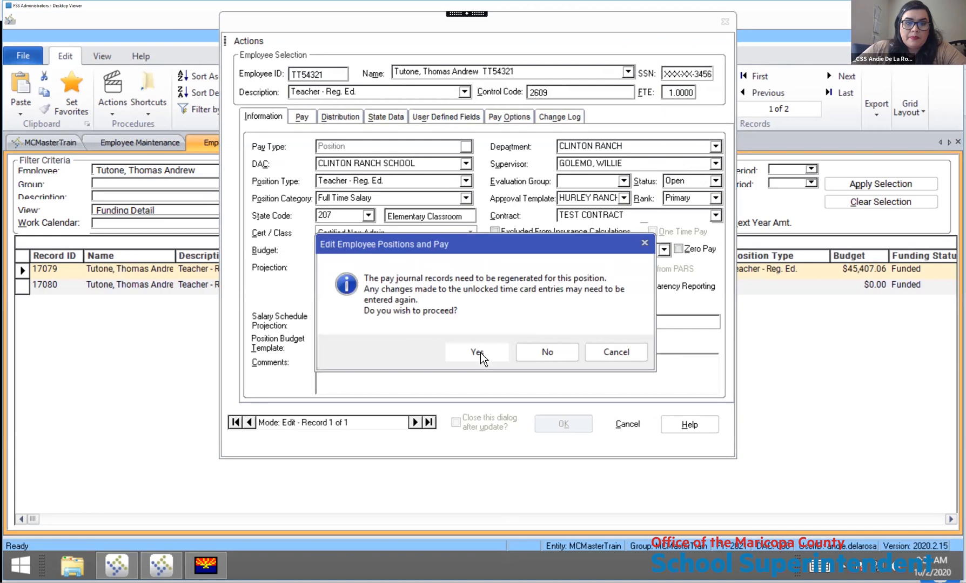
pyautogui.click(481, 354)
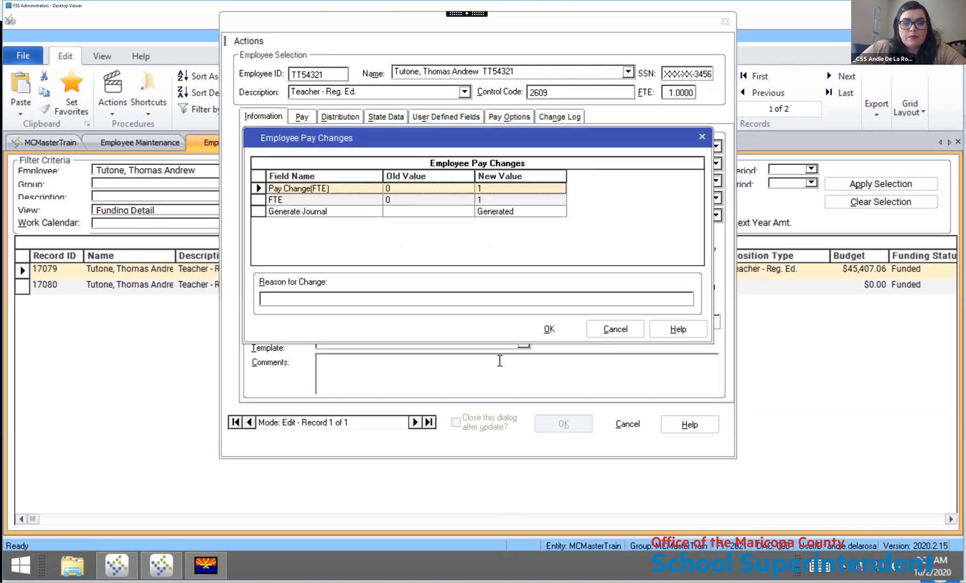
pyautogui.click(502, 299)
pyautogui.write('SDER')
pyautogui.click(558, 331)
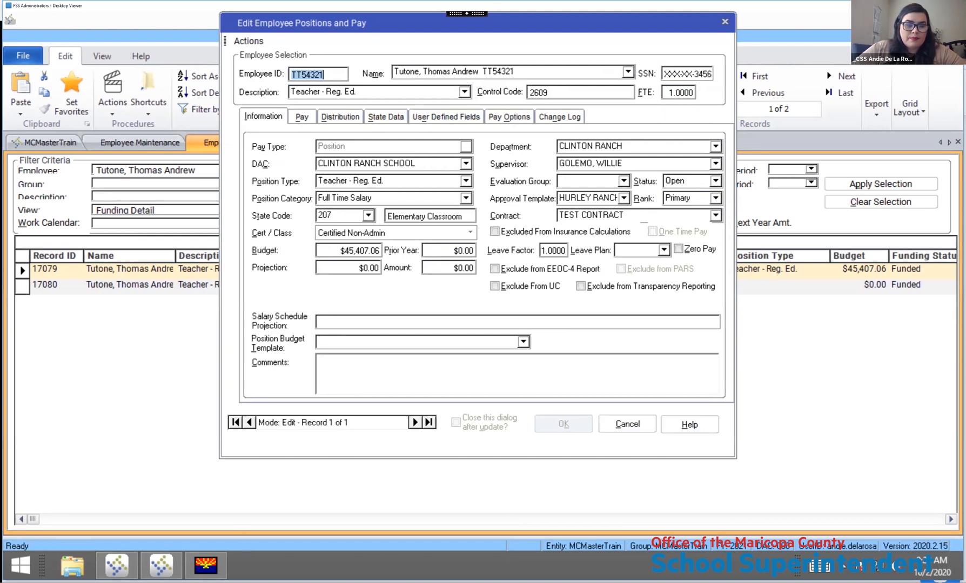
pyautogui.press('Escape')
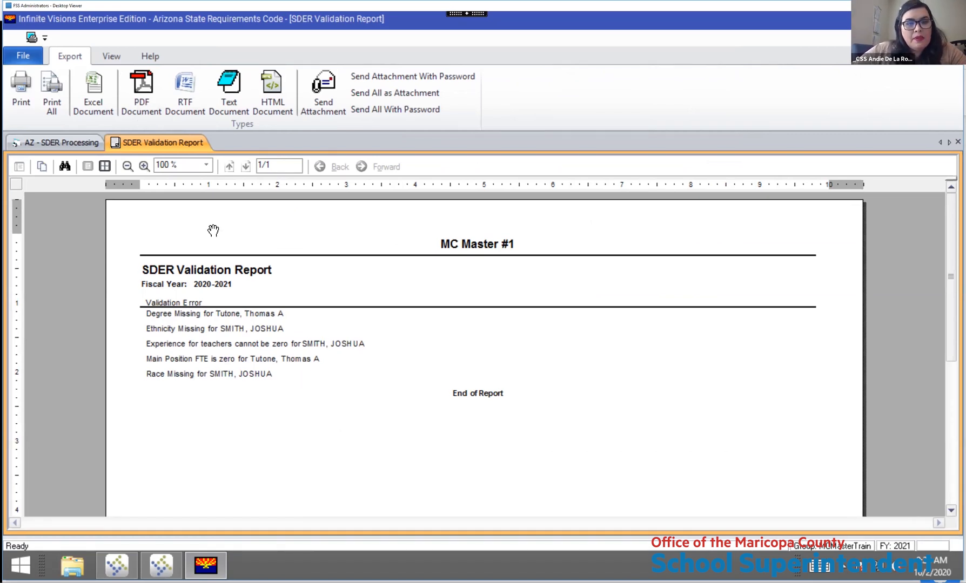
# Close the SDER Validation Report and filter the SDER Processing data by the report name SDER 2021
pyautogui.rightClick(197, 154)
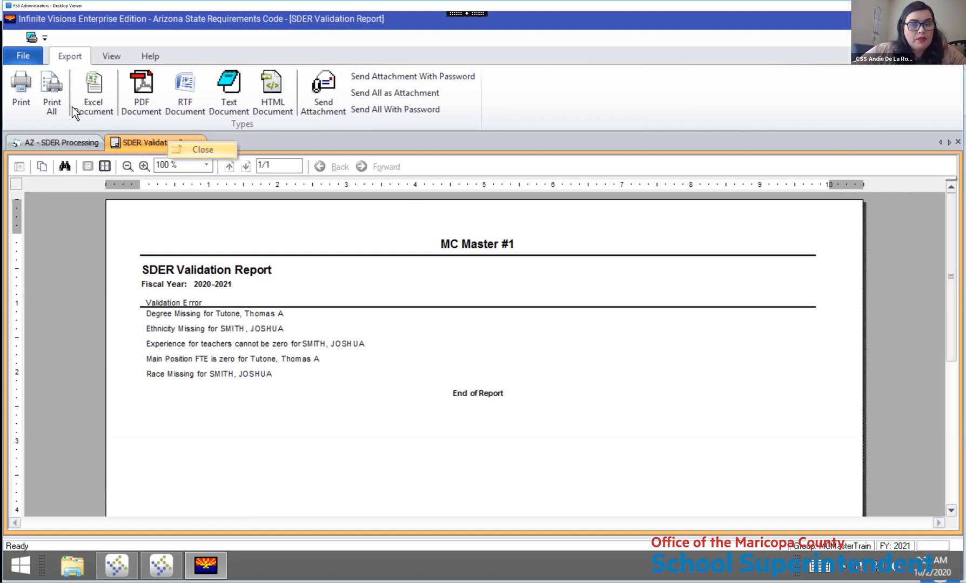
pyautogui.press('Return')
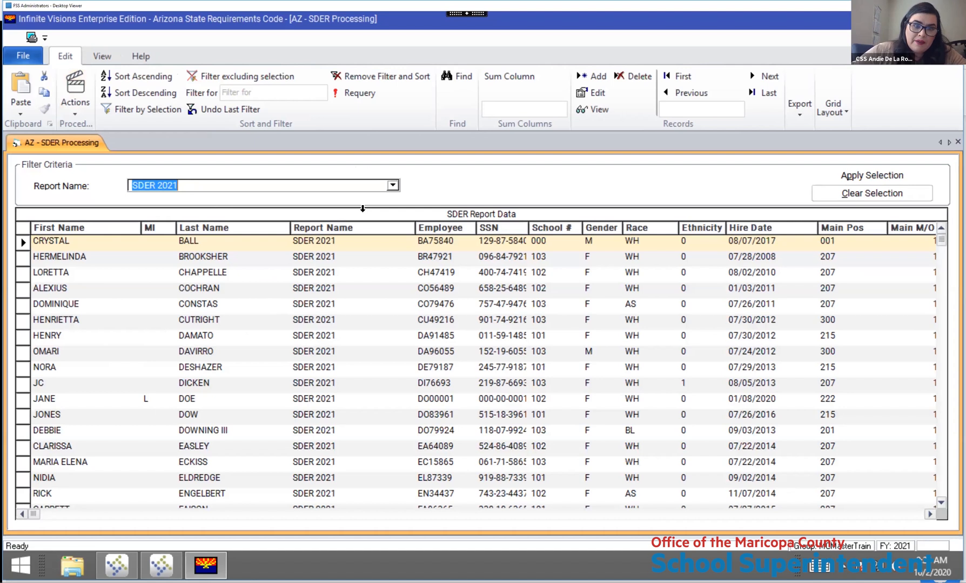
pyautogui.click(385, 320)
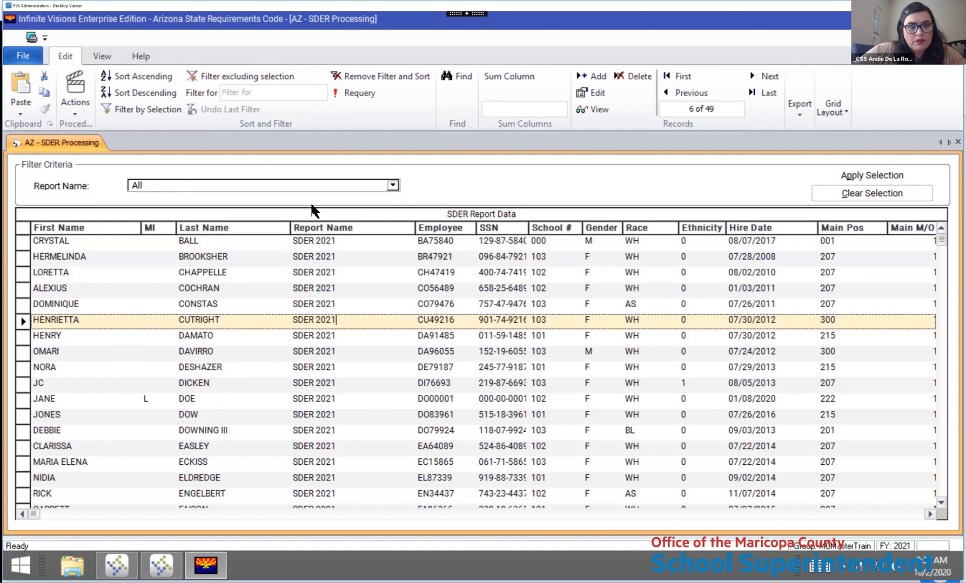
pyautogui.click(393, 185)
pyautogui.click(312, 209)
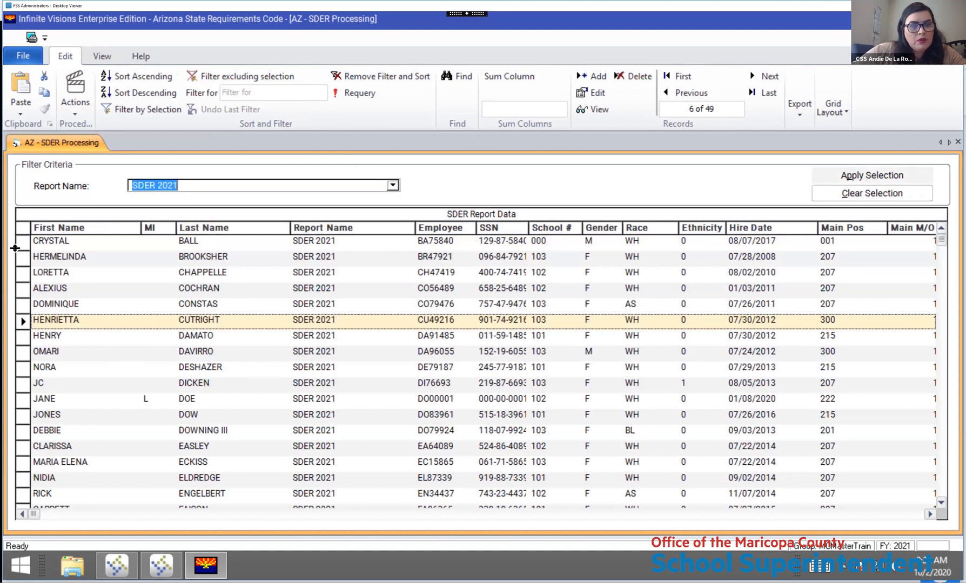
# Select all the SDER 2021 report records and delete them from the SDER report data
pyautogui.click(15, 248)
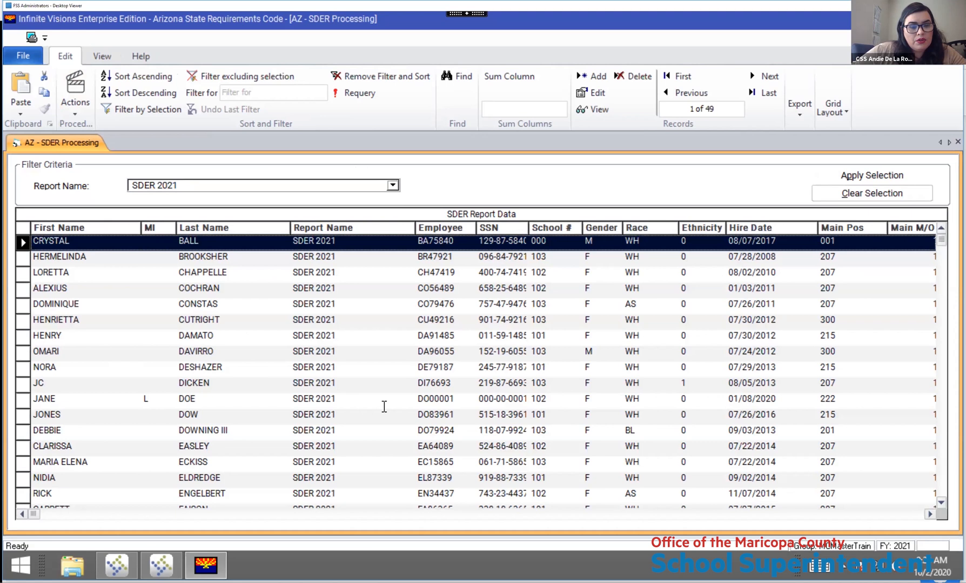
pyautogui.scroll(-10, 384, 406)
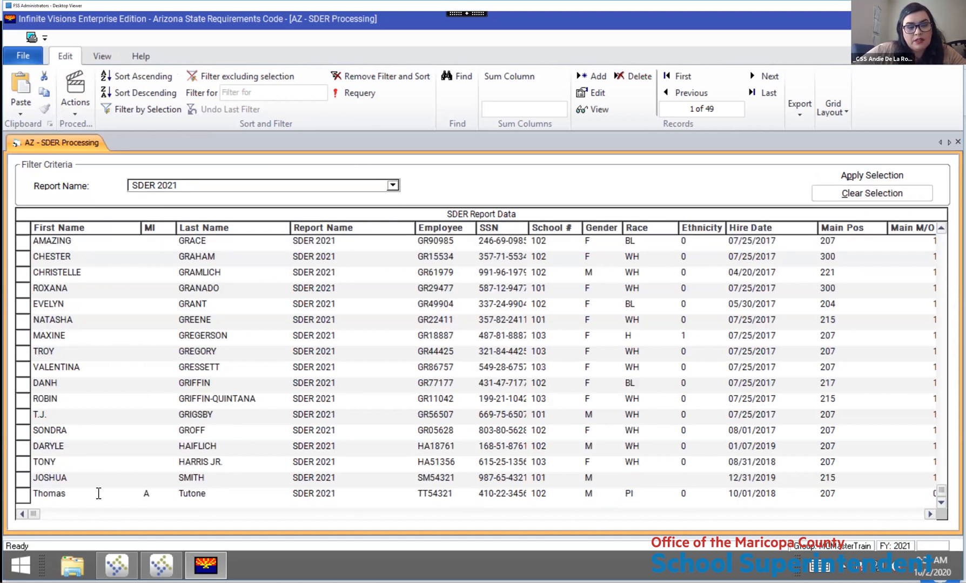
pyautogui.keyDown('shift'); pyautogui.click(99, 493); pyautogui.keyUp('shift')
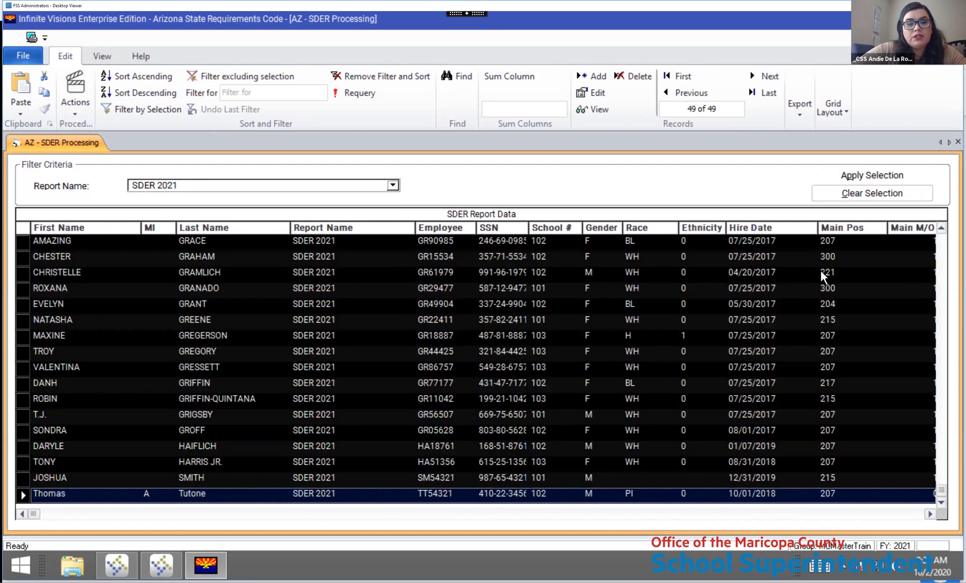
pyautogui.press('Delete')
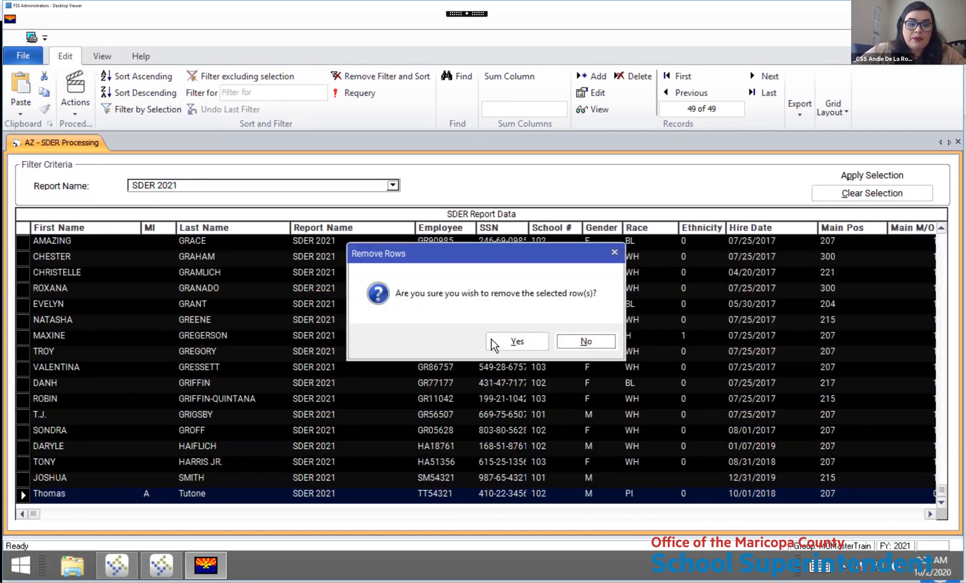
pyautogui.click(514, 341)
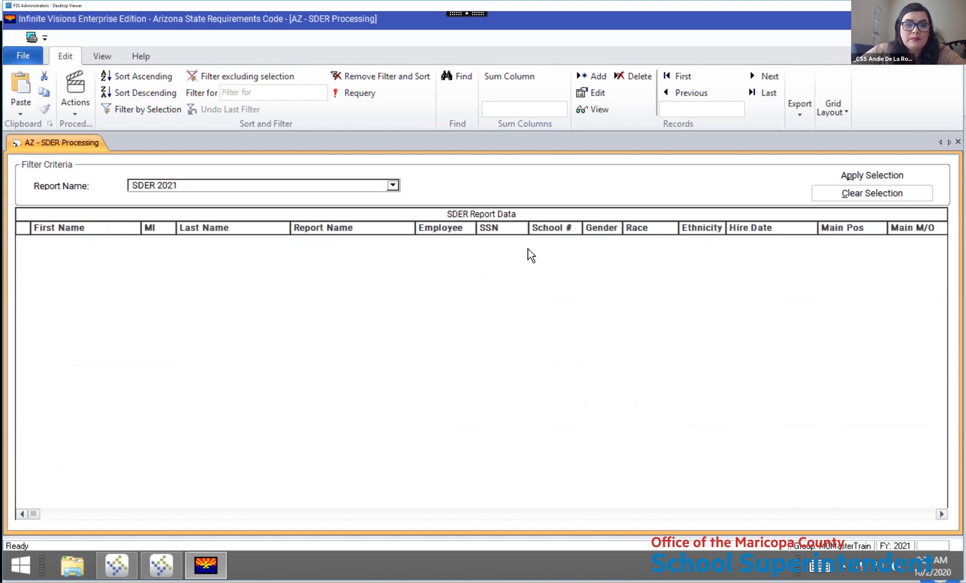
# Reopen AZ - SDER Processing and create SDER report data with the report name SDER and effective date 10/01/2020
pyautogui.click(45, 143)
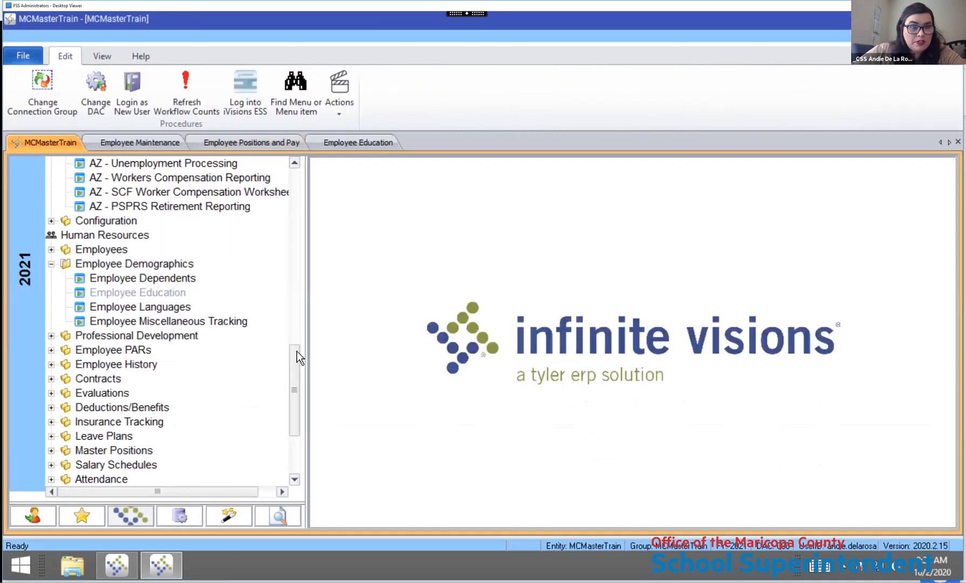
pyautogui.scroll(4, 162, 300)
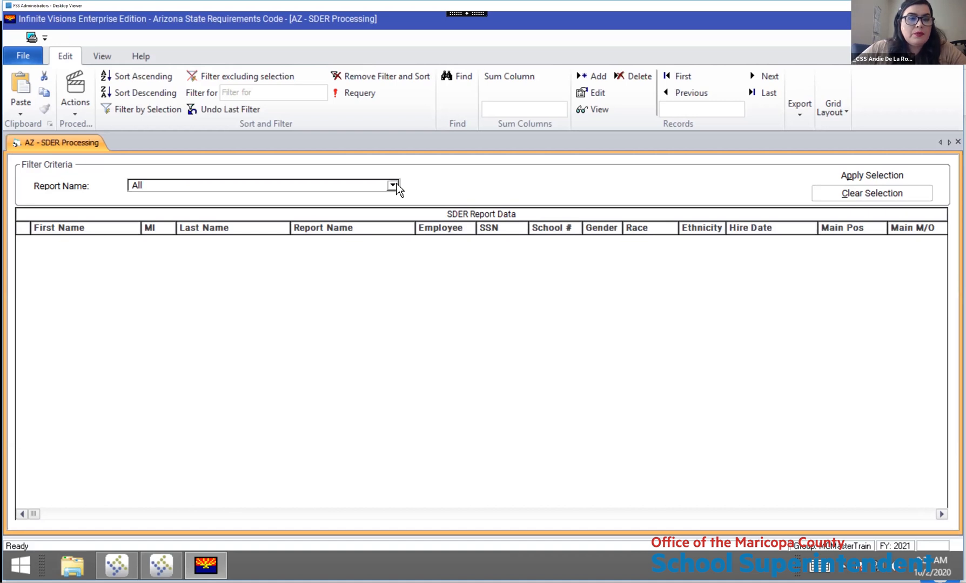
pyautogui.click(76, 104)
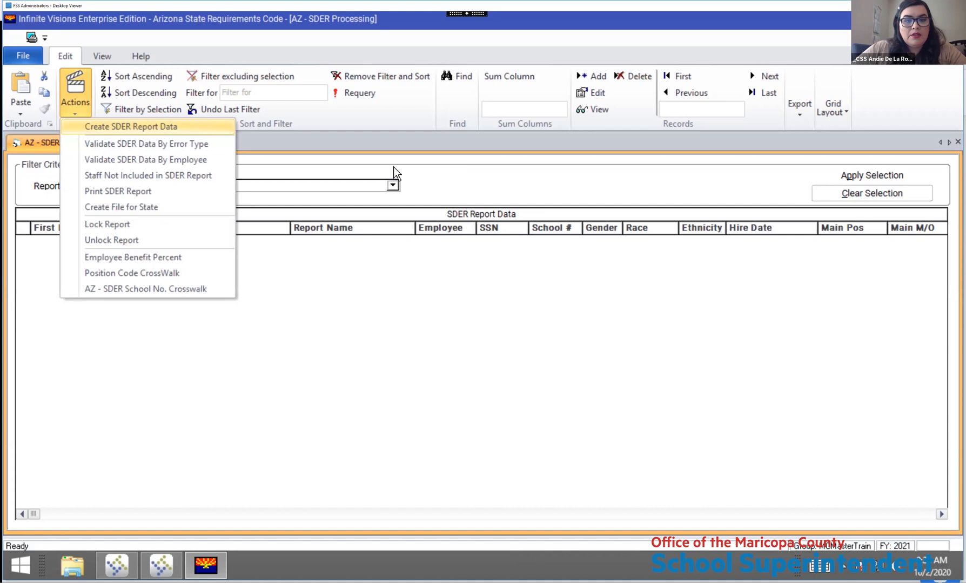
pyautogui.click(156, 131)
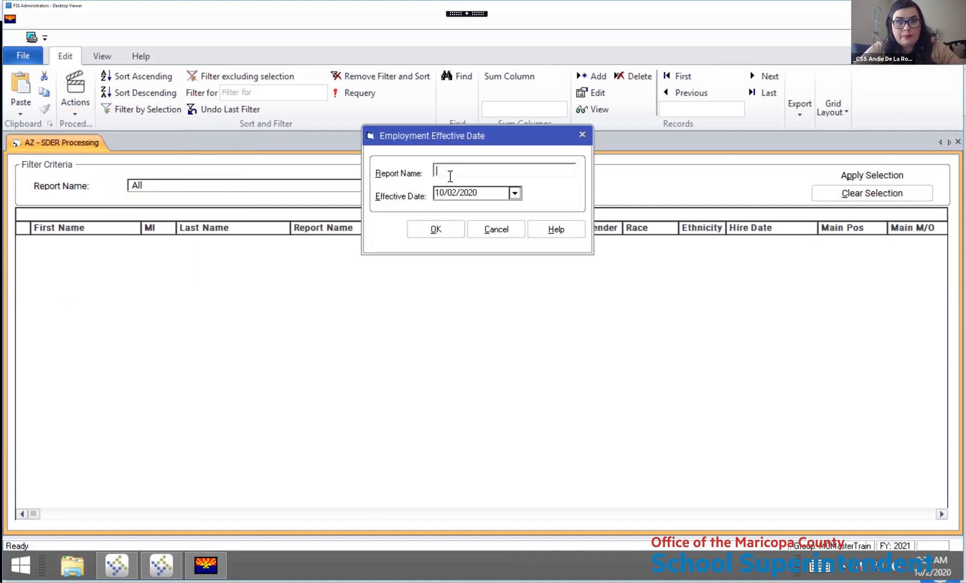
pyautogui.write('SDER')
pyautogui.press('Tab')
pyautogui.press('Tab')
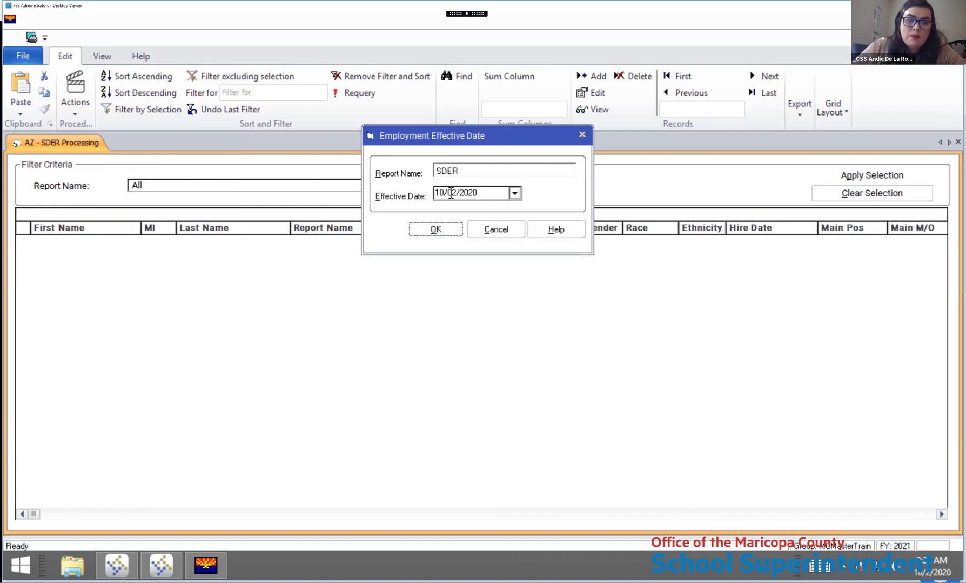
pyautogui.click(451, 193)
pyautogui.write('01')
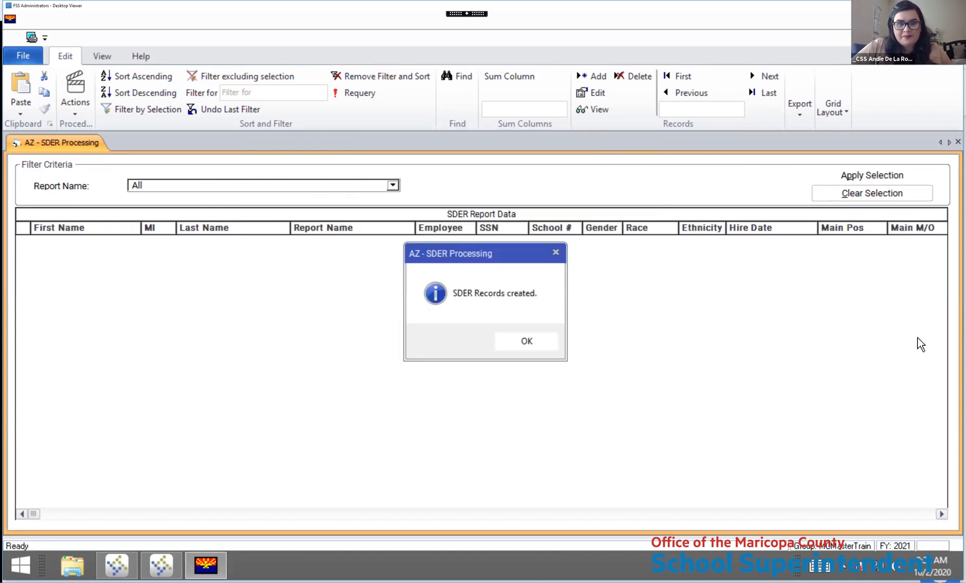
pyautogui.click(518, 340)
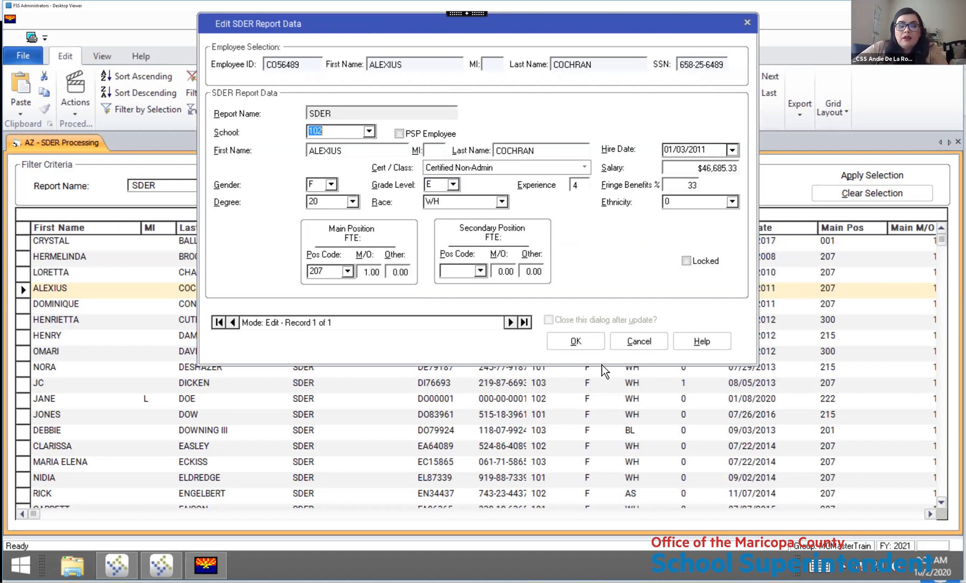
# Review an employee's SDER report record and close it without saving
pyautogui.click(629, 341)
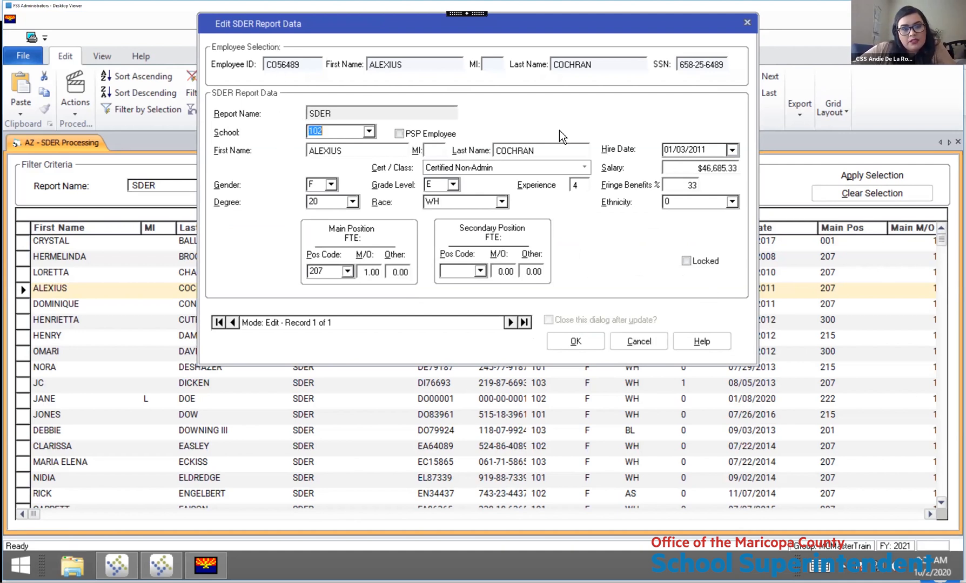
pyautogui.click(639, 342)
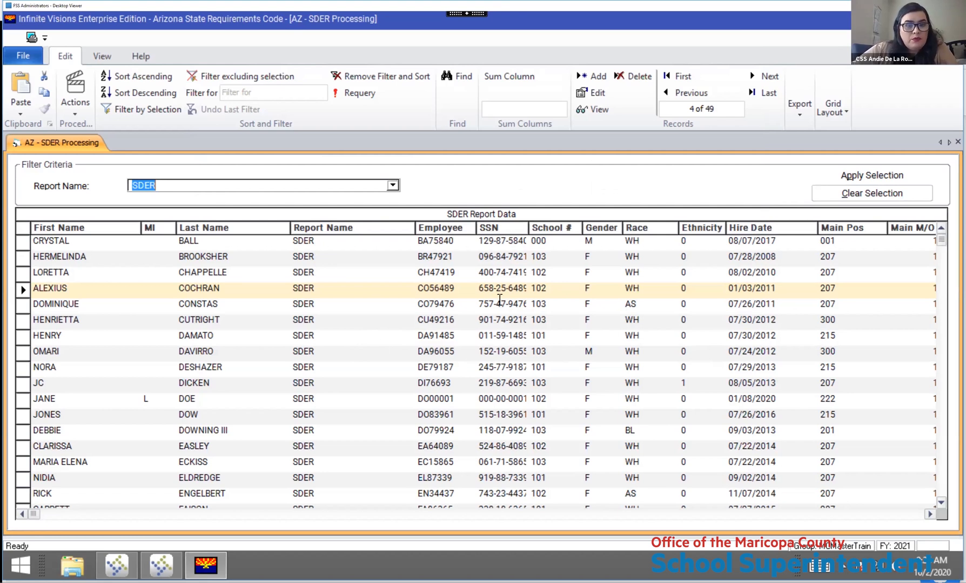
# Start a manual SDER report record for an employee found by name, mark it as PSP Employee and cancel the entry
pyautogui.click(396, 340)
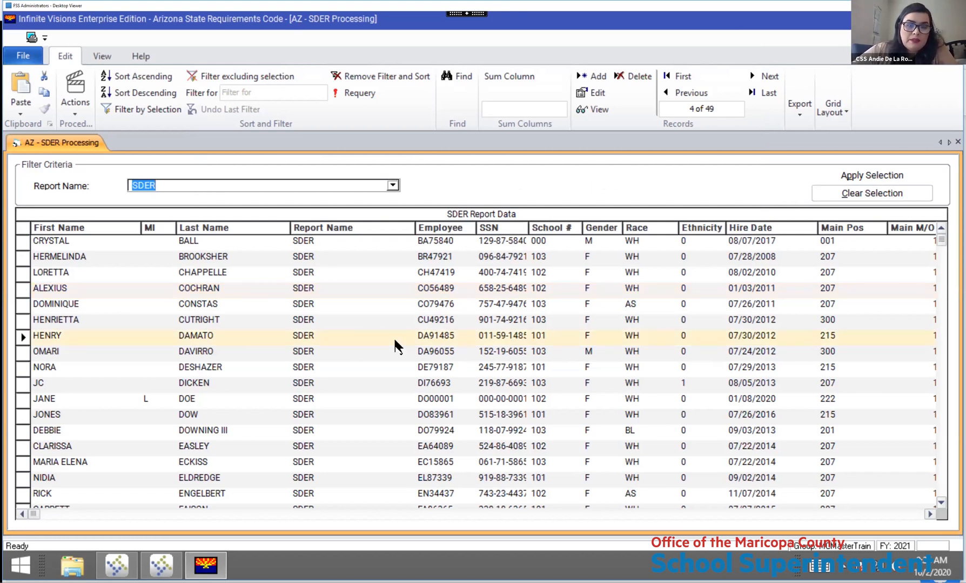
pyautogui.rightClick(397, 340)
pyautogui.click(440, 277)
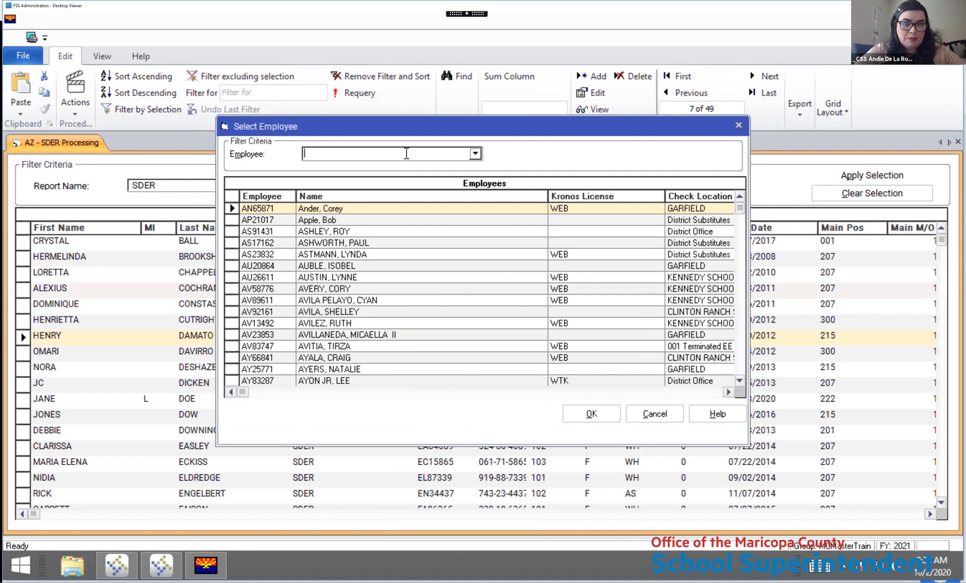
pyautogui.write('SMAR')
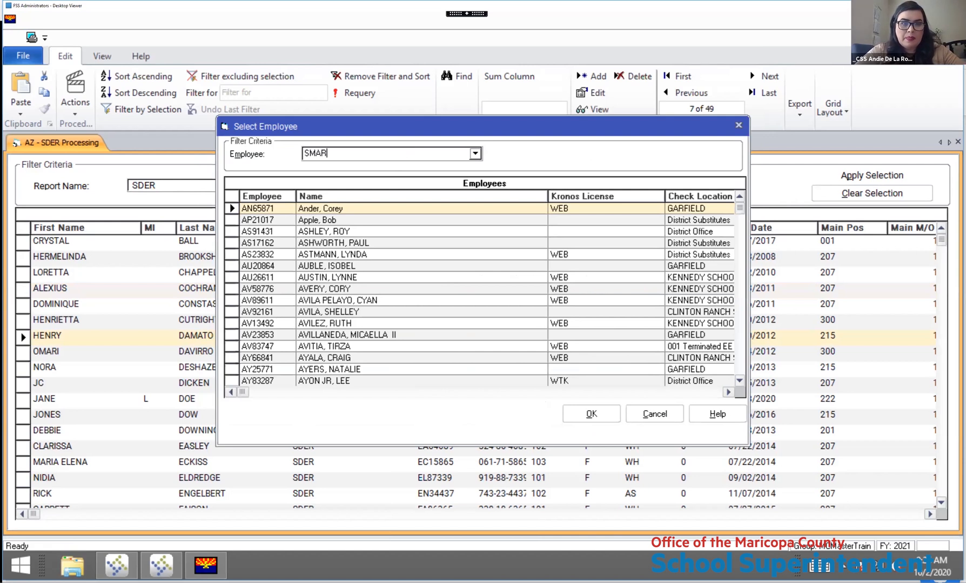
pyautogui.press('BackSpace')
pyautogui.press('BackSpace')
pyautogui.press('BackSpace')
pyautogui.press('BackSpace')
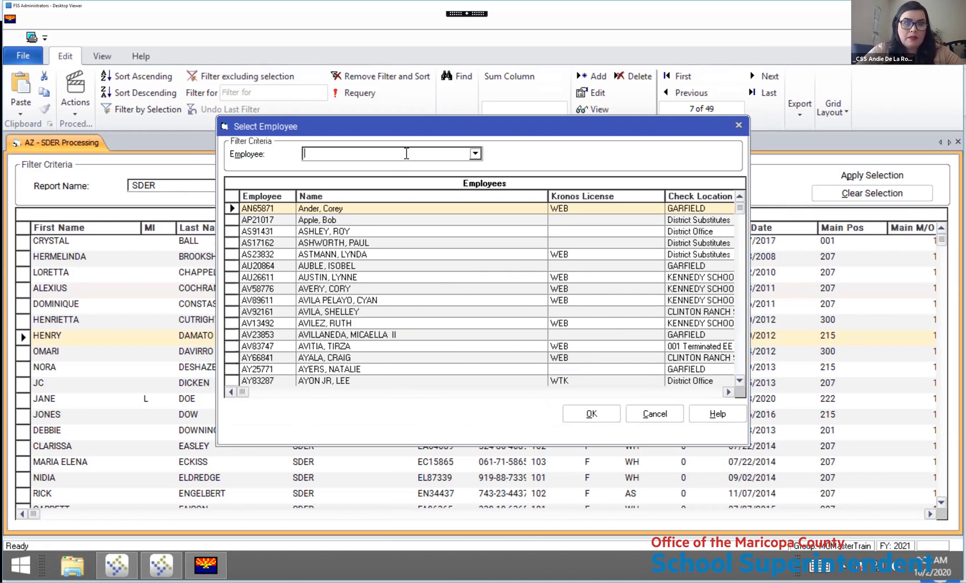
pyautogui.write('Schools, Smart')
pyautogui.press('Tab')
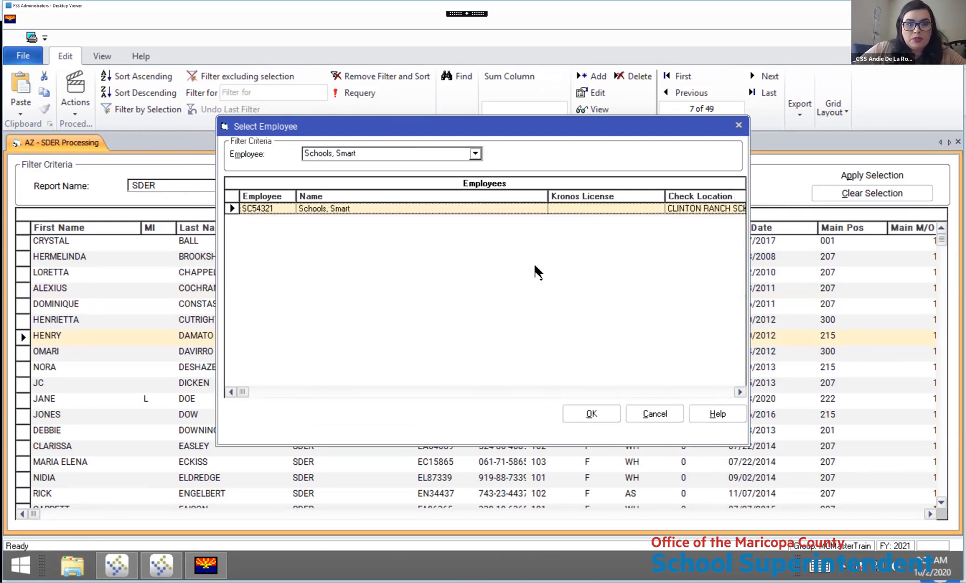
pyautogui.doubleClick(456, 209)
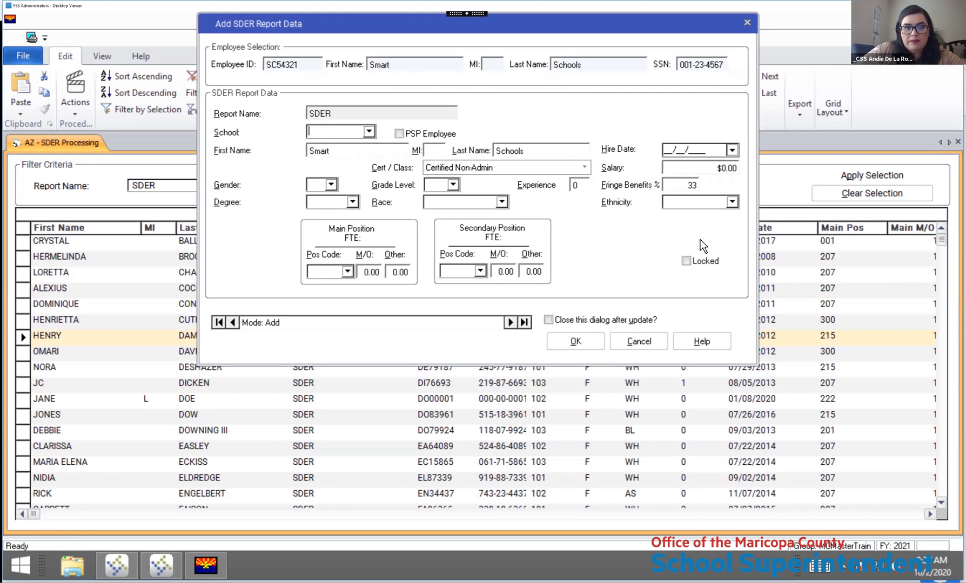
pyautogui.click(399, 135)
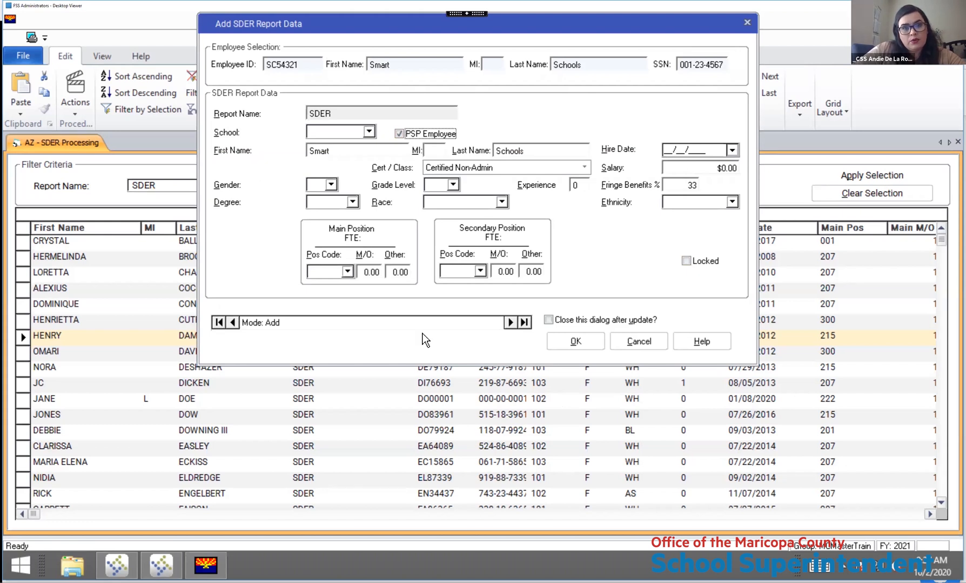
pyautogui.click(629, 342)
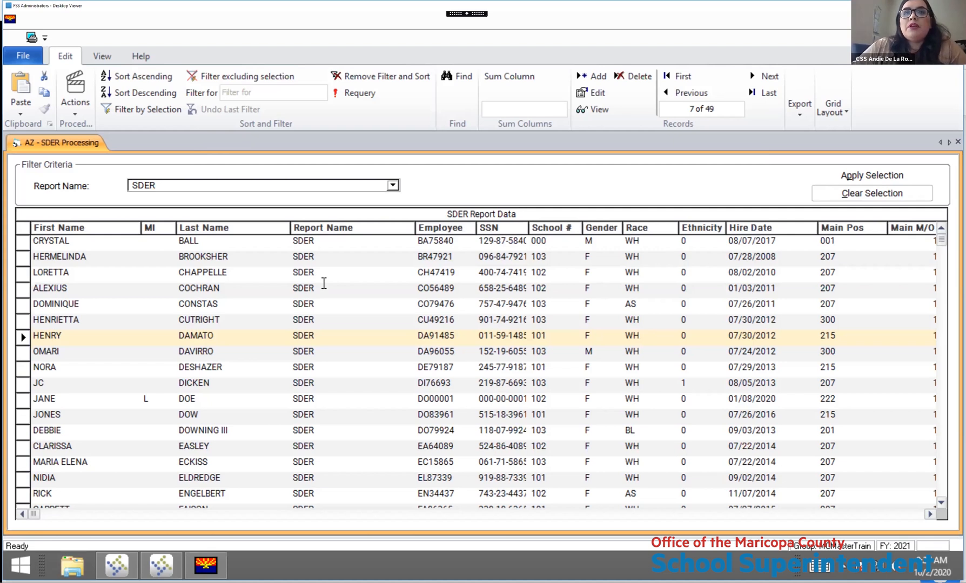
# Start creating the SDER file for the state, browse for its destination folder and cancel the file creation
pyautogui.click(77, 114)
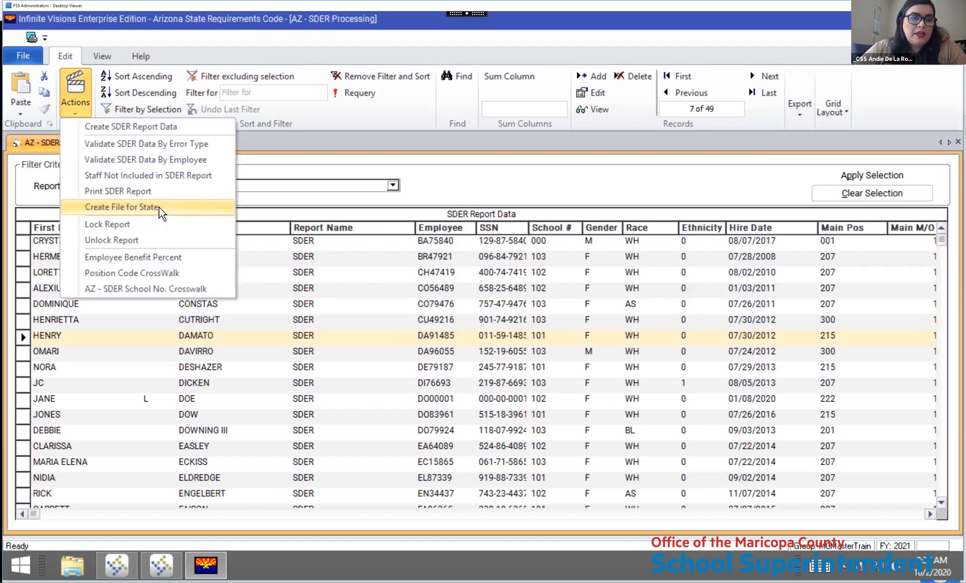
pyautogui.press('Return')
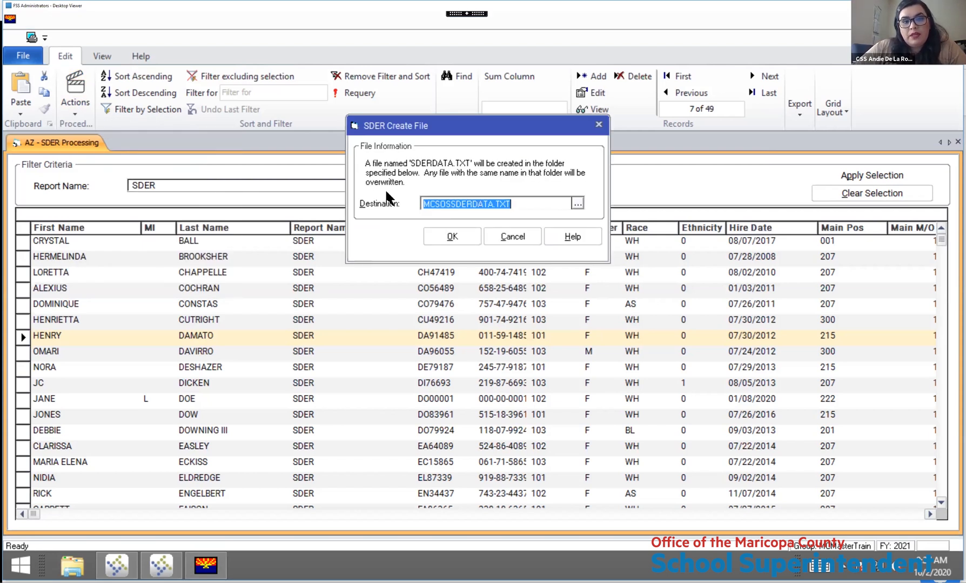
pyautogui.click(577, 204)
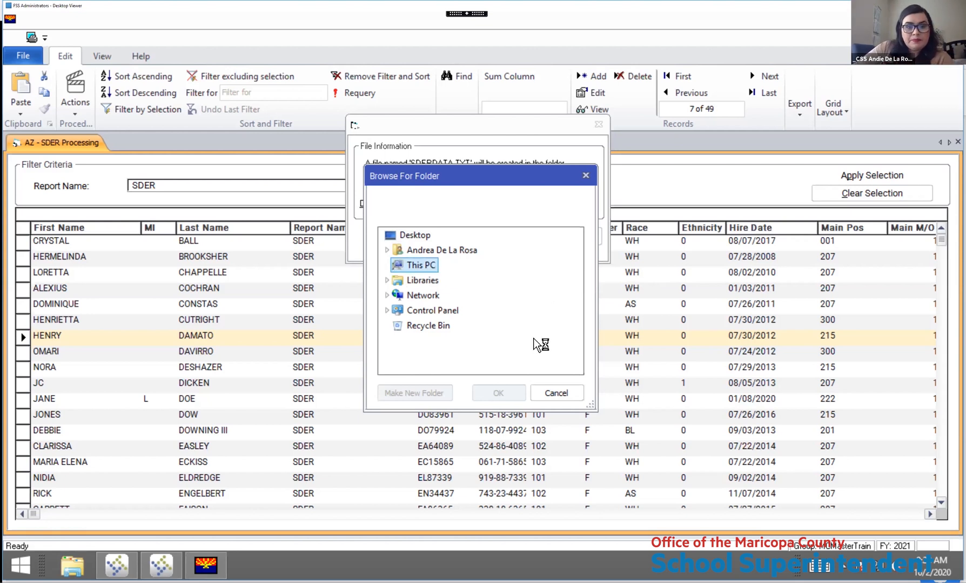
pyautogui.click(556, 393)
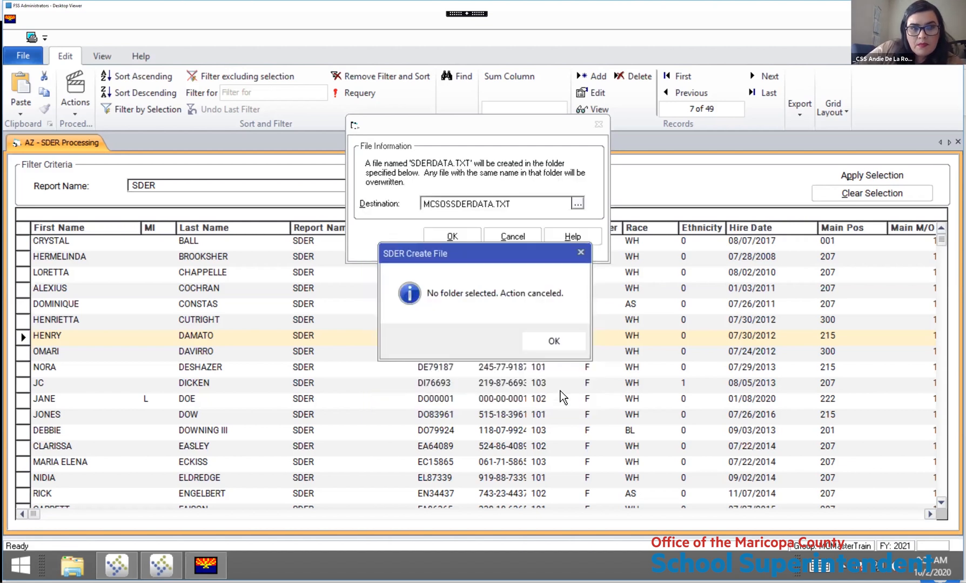
pyautogui.click(552, 342)
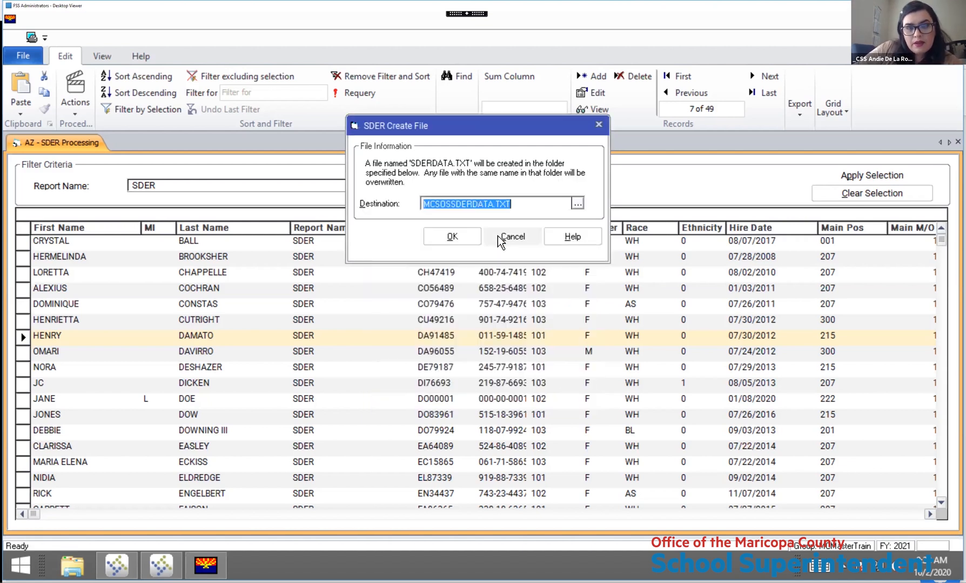
pyautogui.click(513, 236)
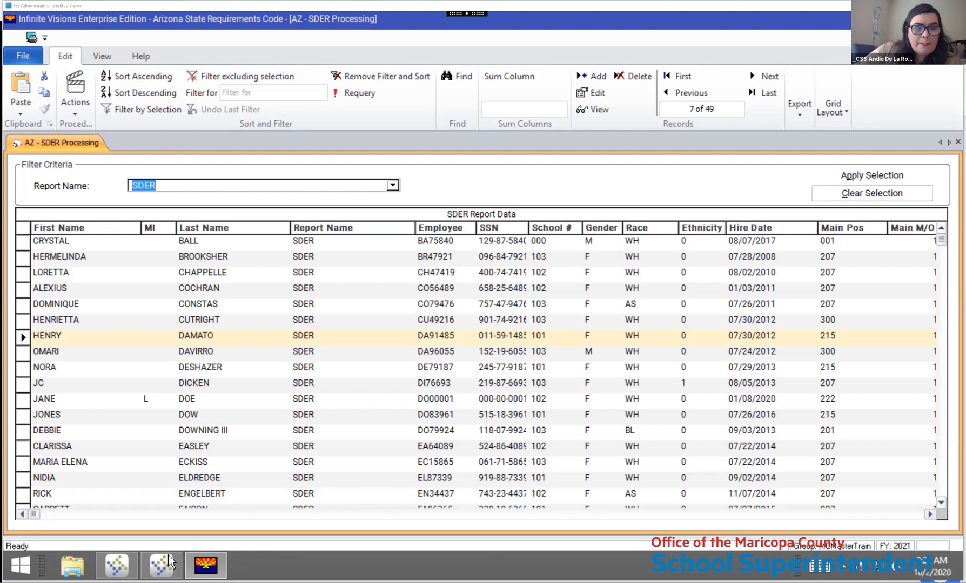
# Check the entity codes in the General Ledger Default Settings and close them without saving
pyautogui.click(139, 244)
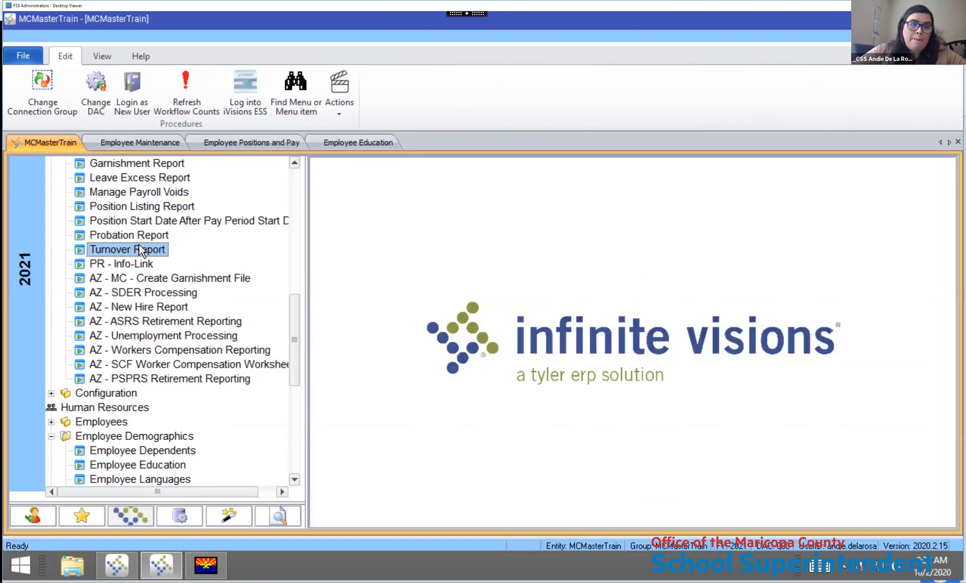
pyautogui.rightClick(138, 244)
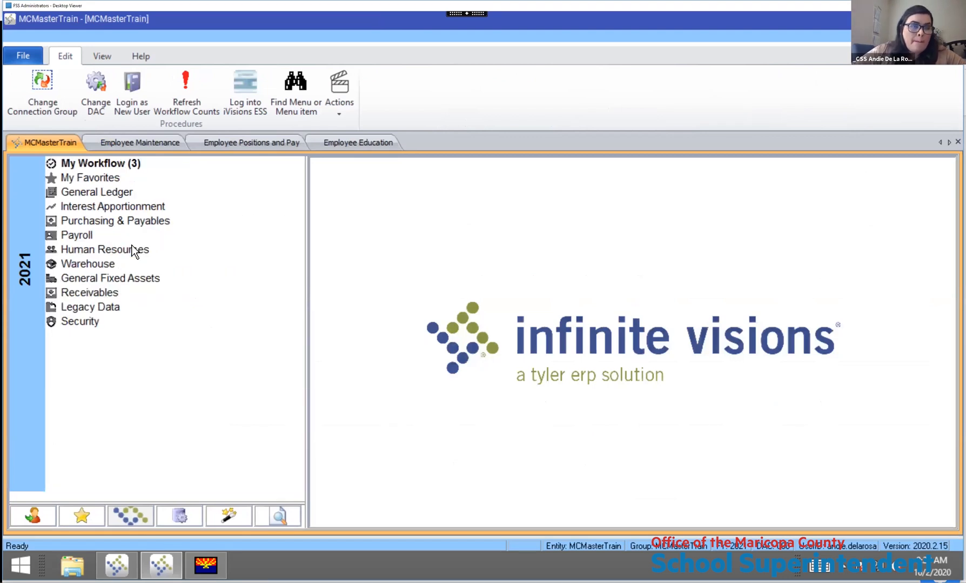
pyautogui.click(82, 193)
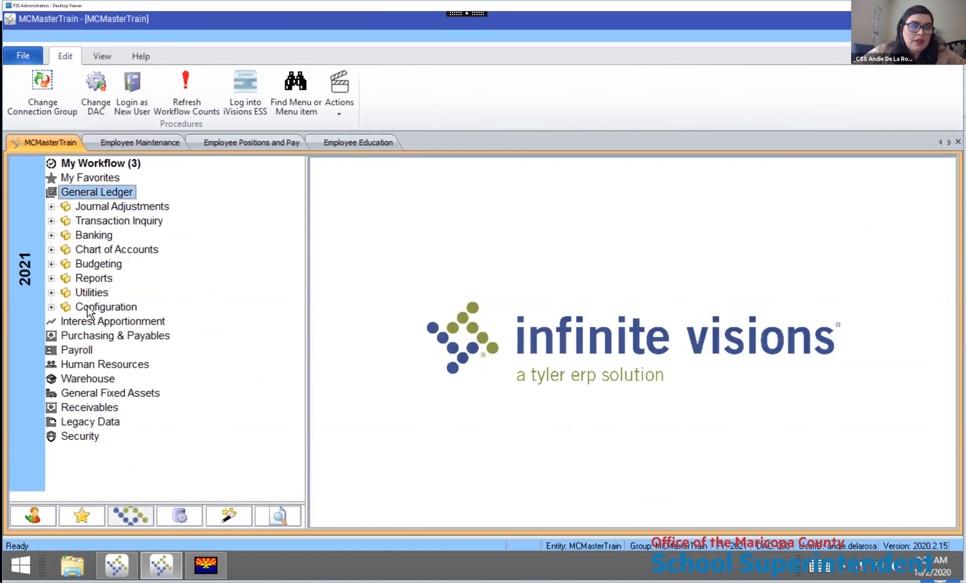
pyautogui.click(107, 308)
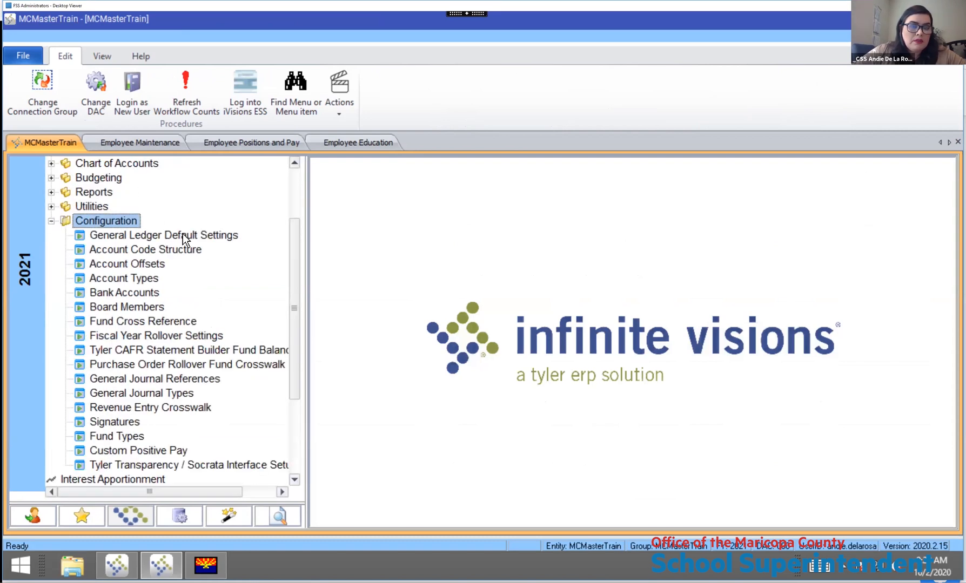
pyautogui.click(216, 238)
pyautogui.doubleClick(214, 234)
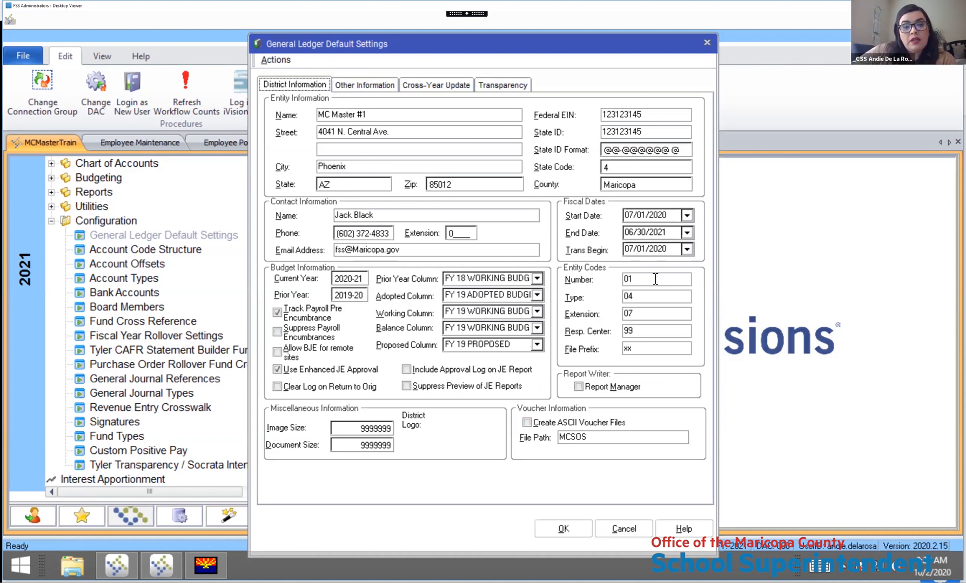
pyautogui.click(647, 279)
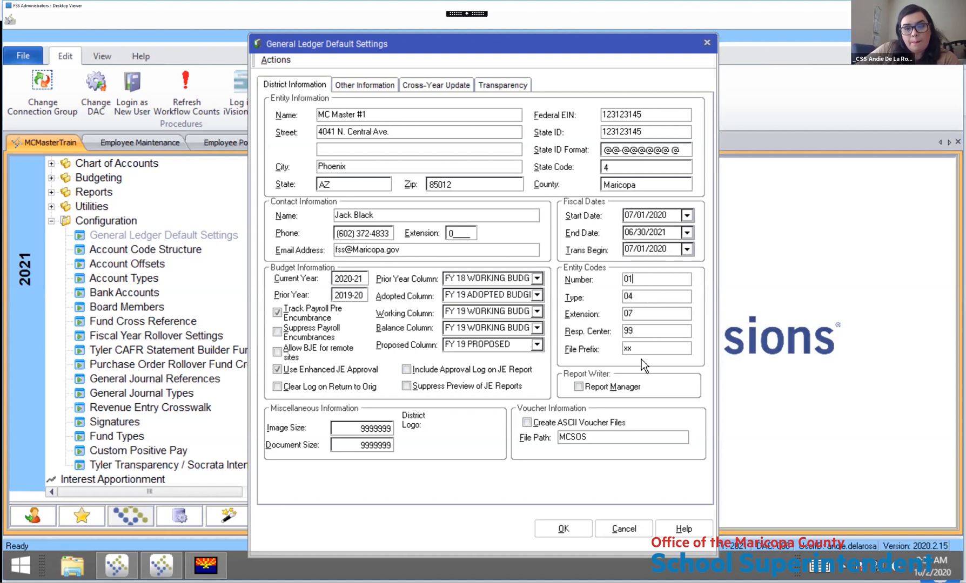
pyautogui.click(624, 529)
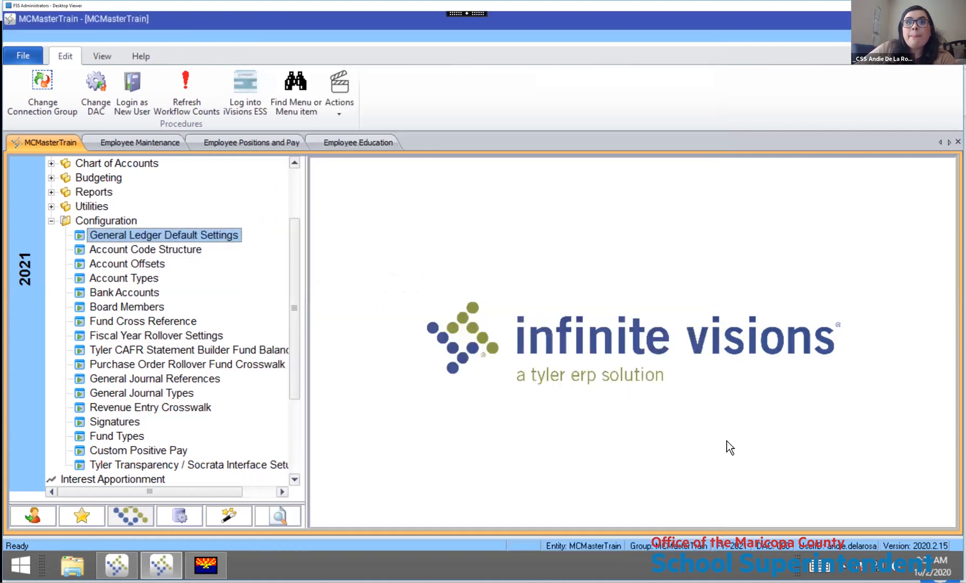